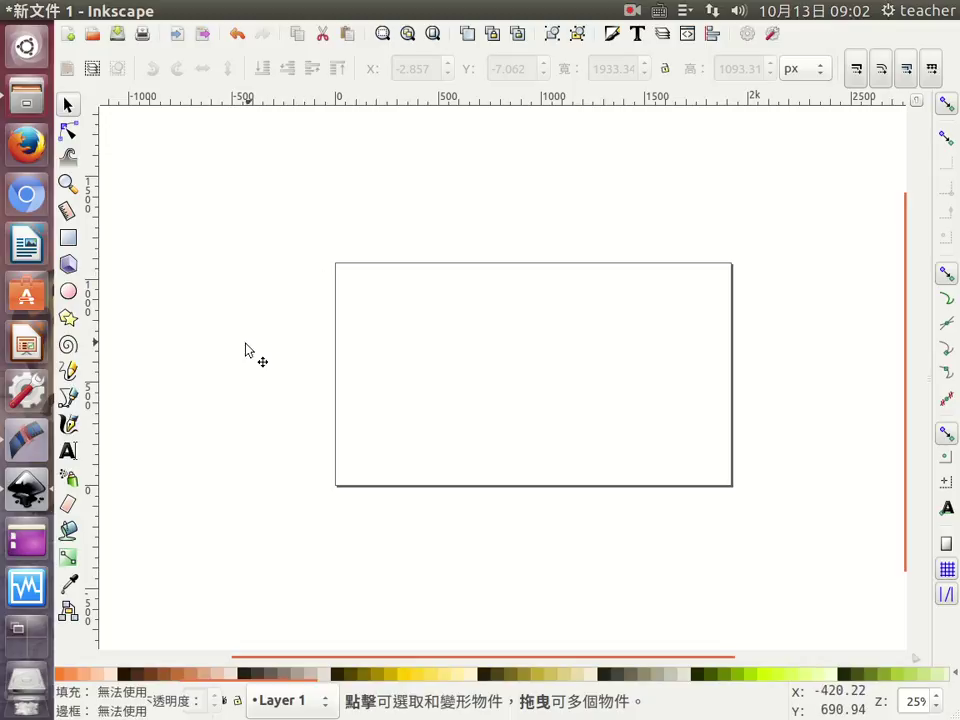
Preview the hologram_bg.jpg and okbackground.png images from the 影片 folder
left_click(27, 100)
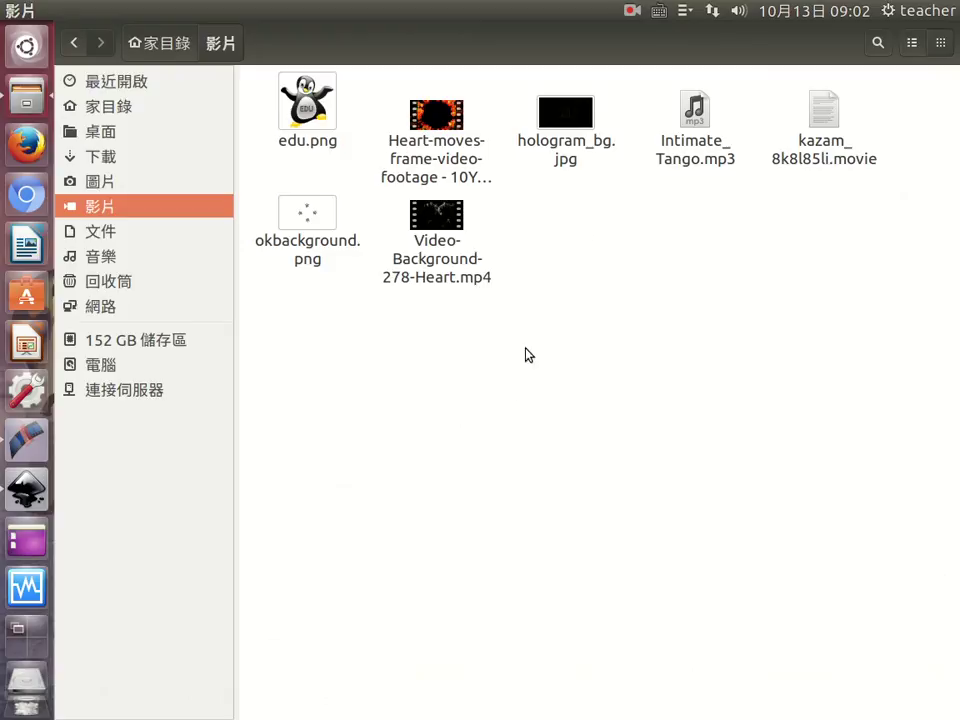
double_click(572, 122)
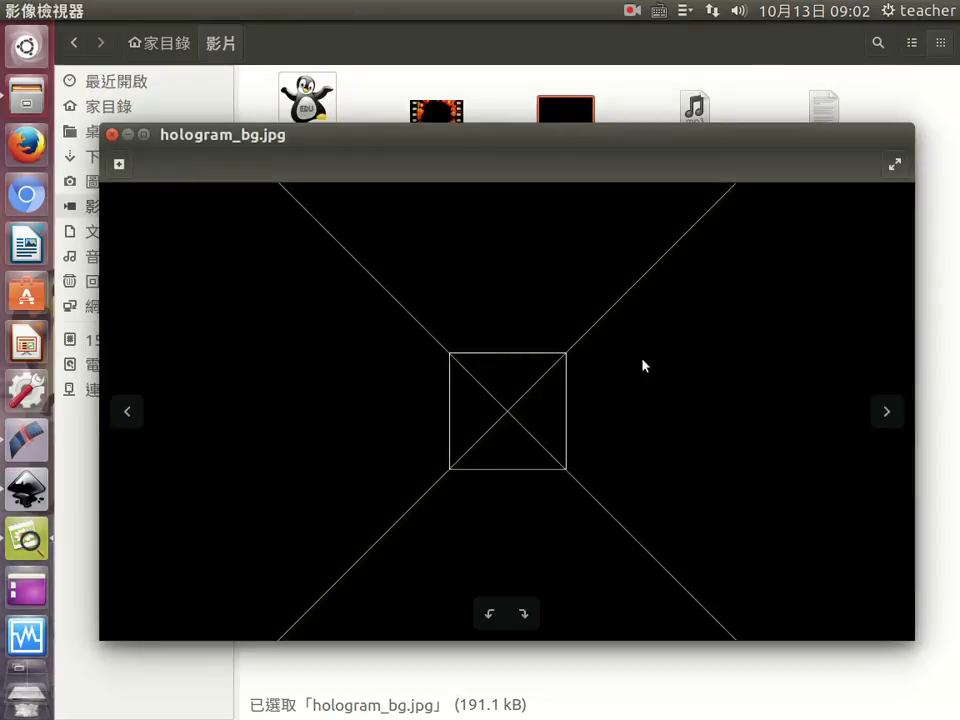
left_click(112, 134)
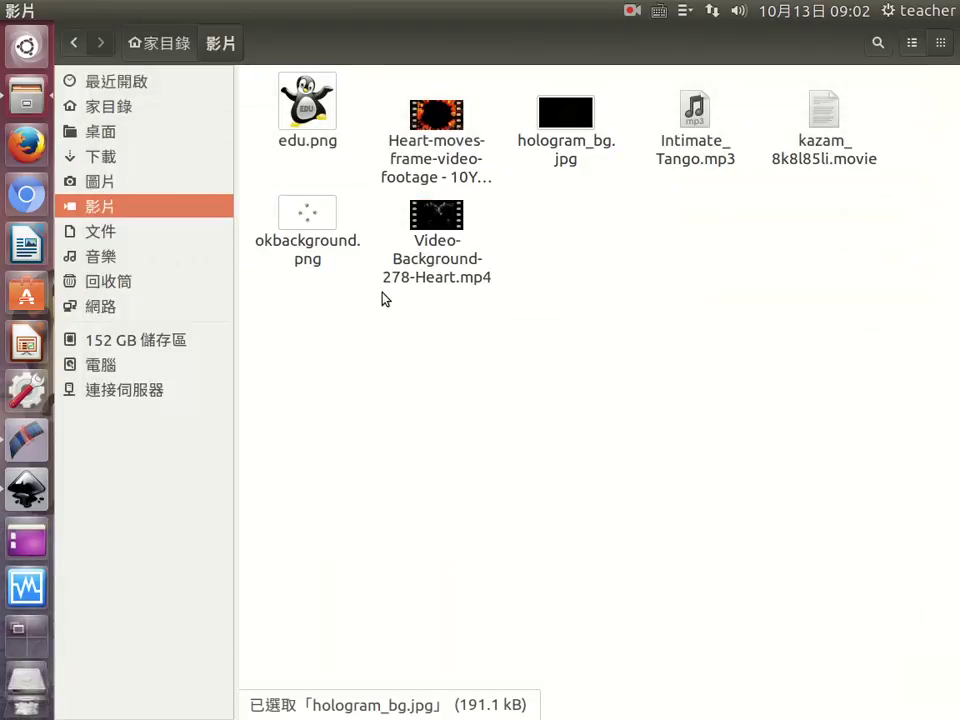
double_click(315, 238)
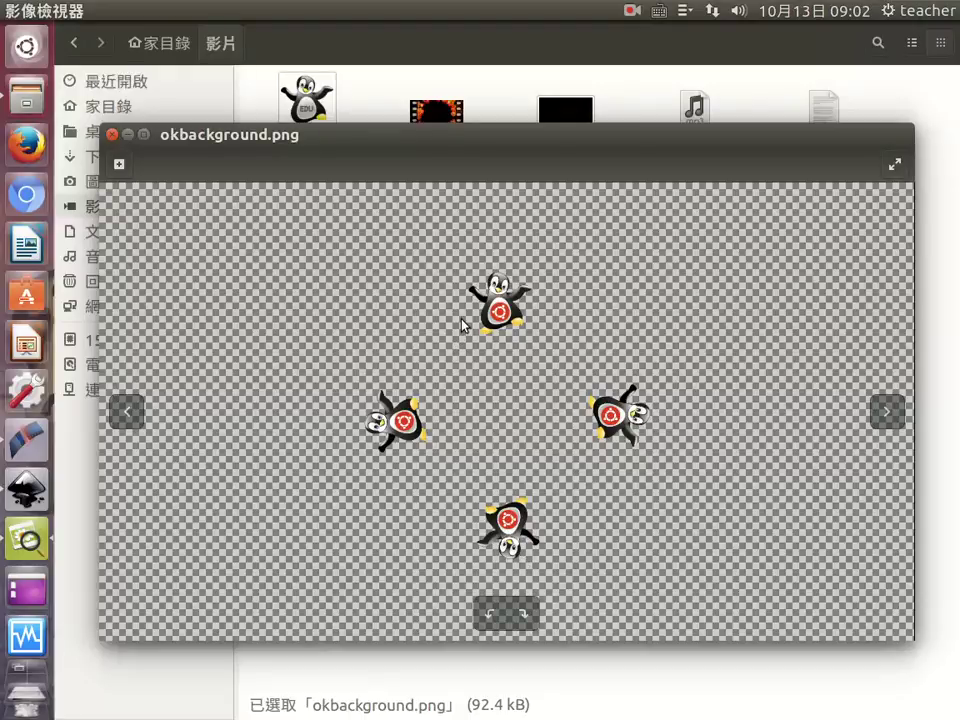
left_click(112, 134)
Play the Heart-moves and Video-Background-278-Heart.mp4 videos, closing each player afterward
left_click(428, 186)
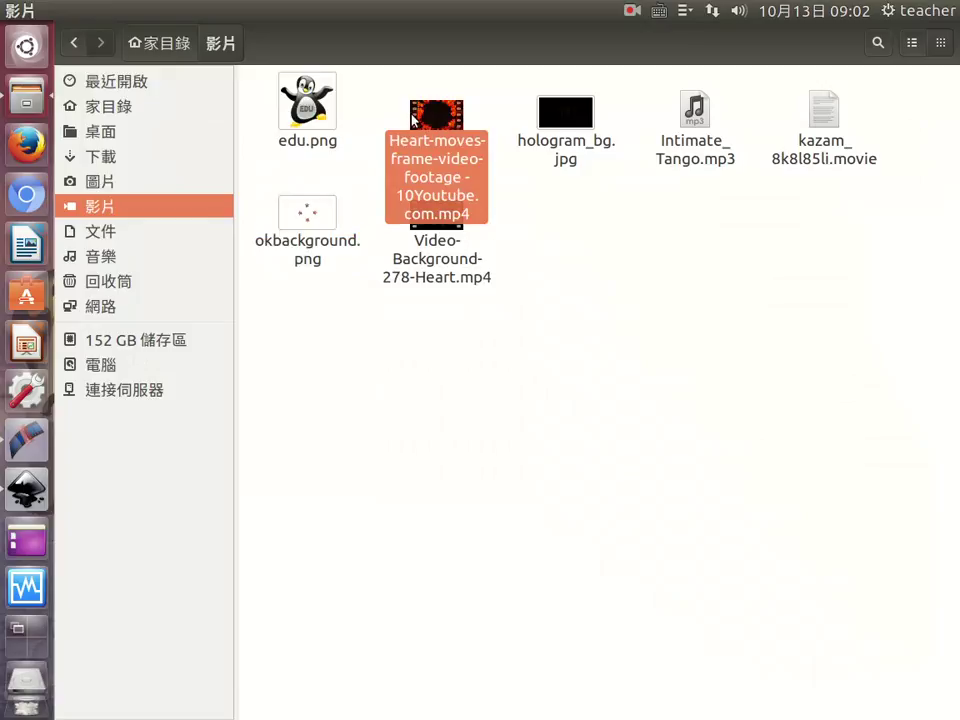
left_click(739, 291)
left_click(450, 144)
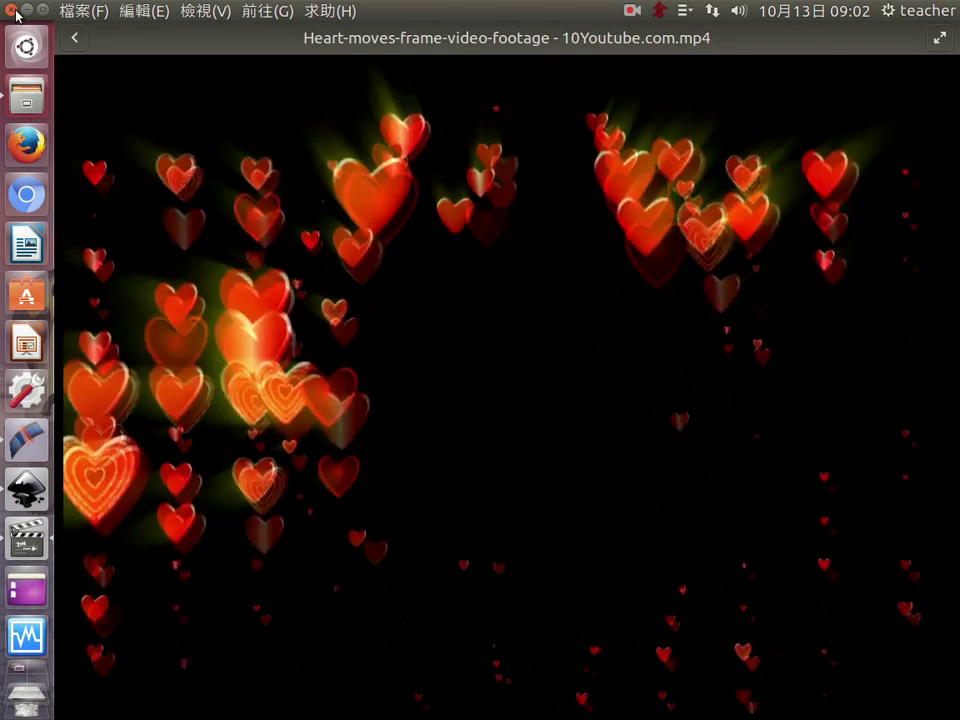
left_click(13, 10)
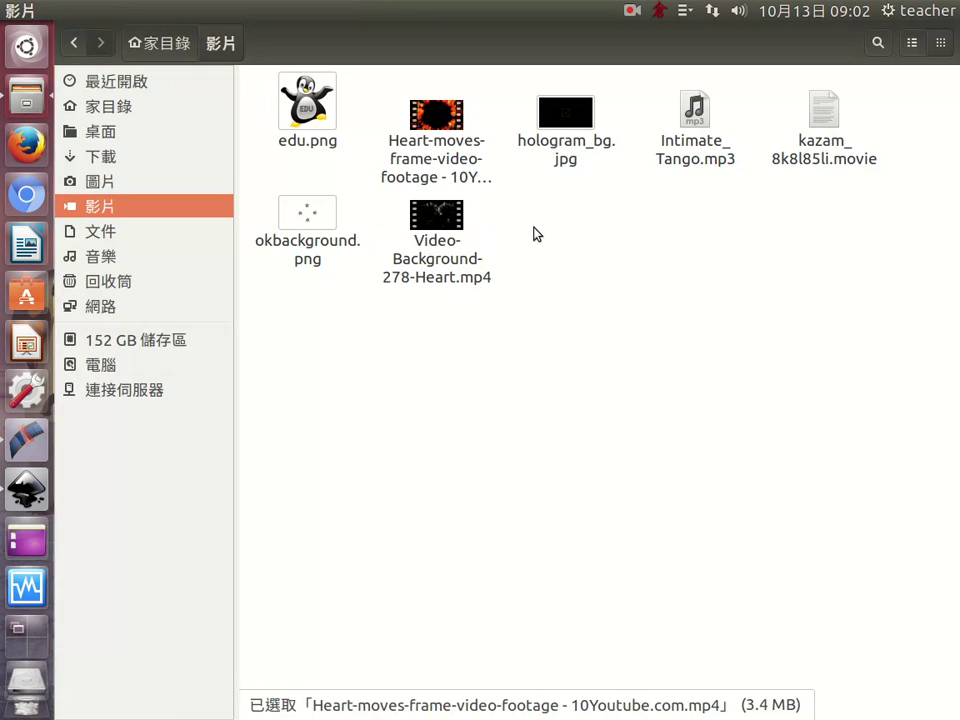
double_click(437, 214)
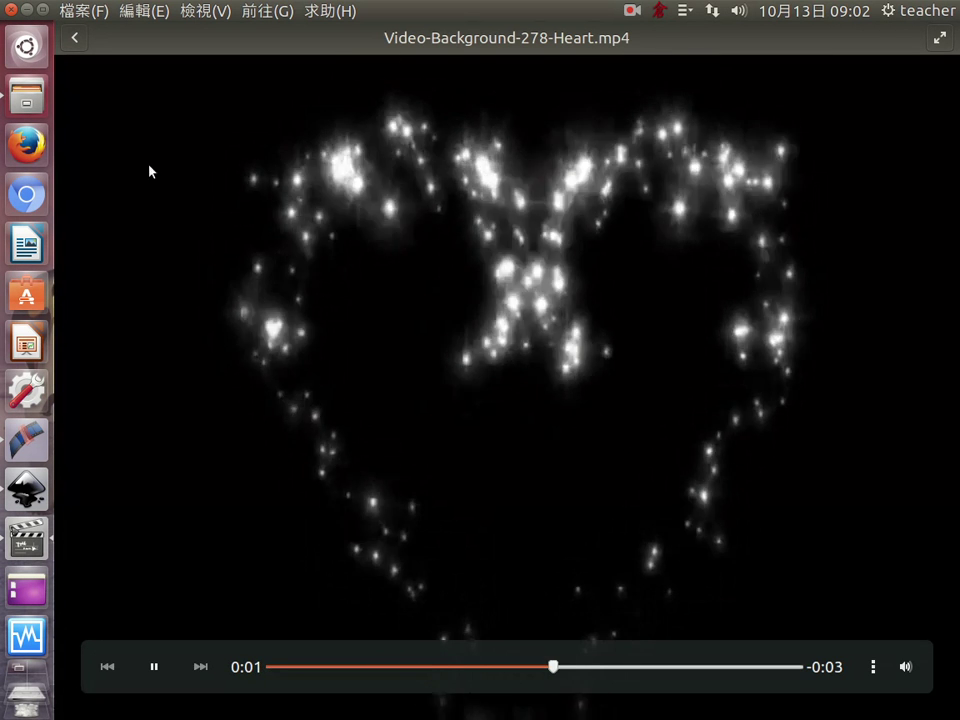
left_click(11, 12)
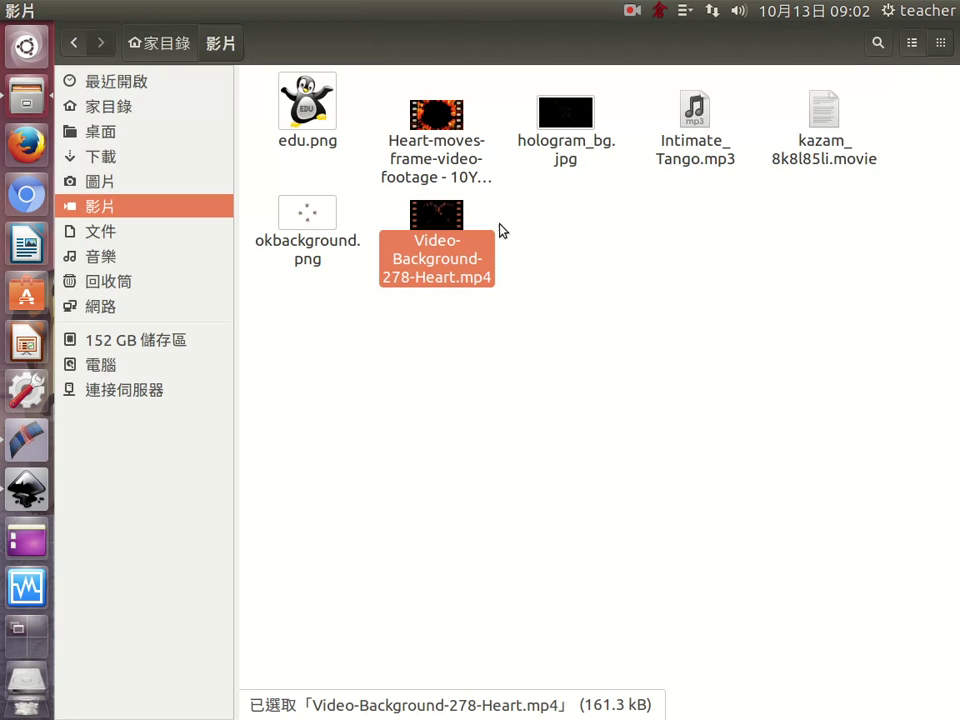
Select Intimate_Tango.mp3 and edu.png, clear the selection, and return to the blank Inkscape document
left_click(687, 147)
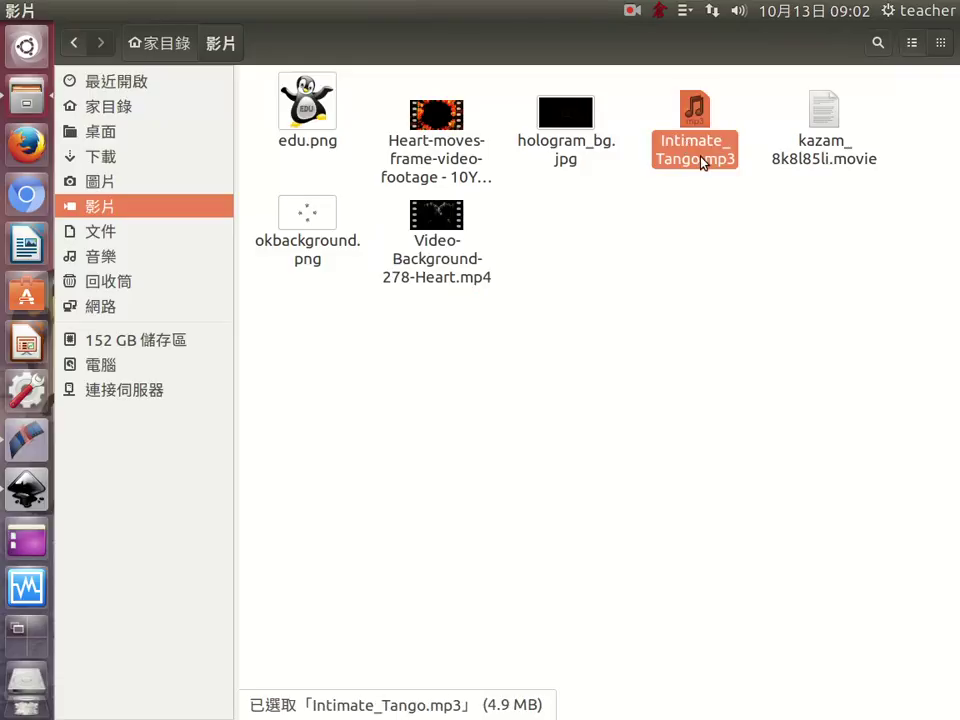
left_click(318, 132)
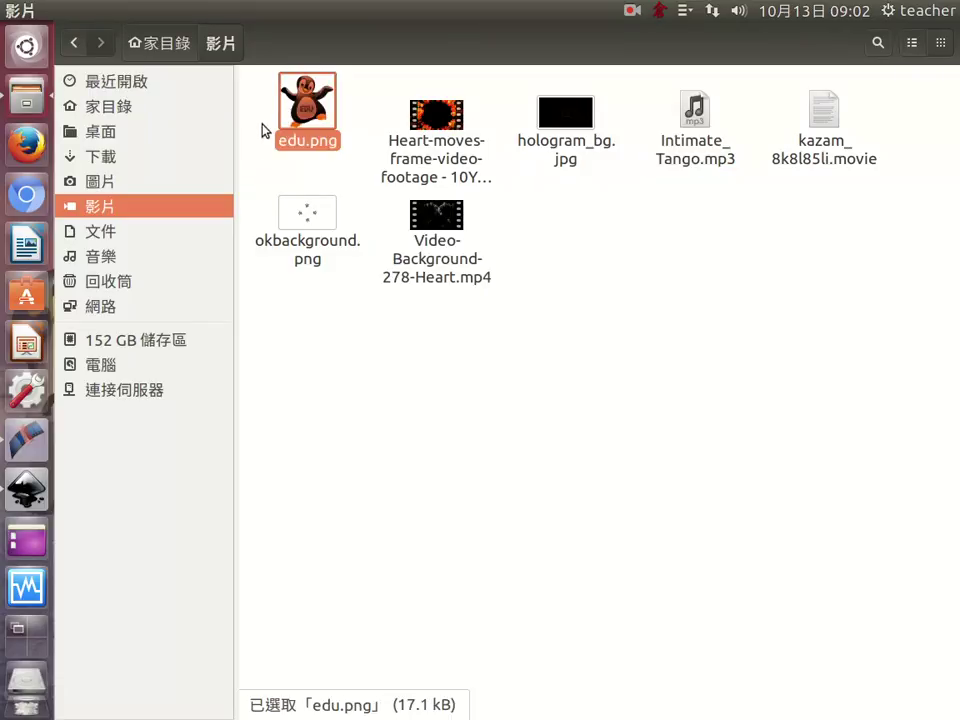
left_click(478, 440)
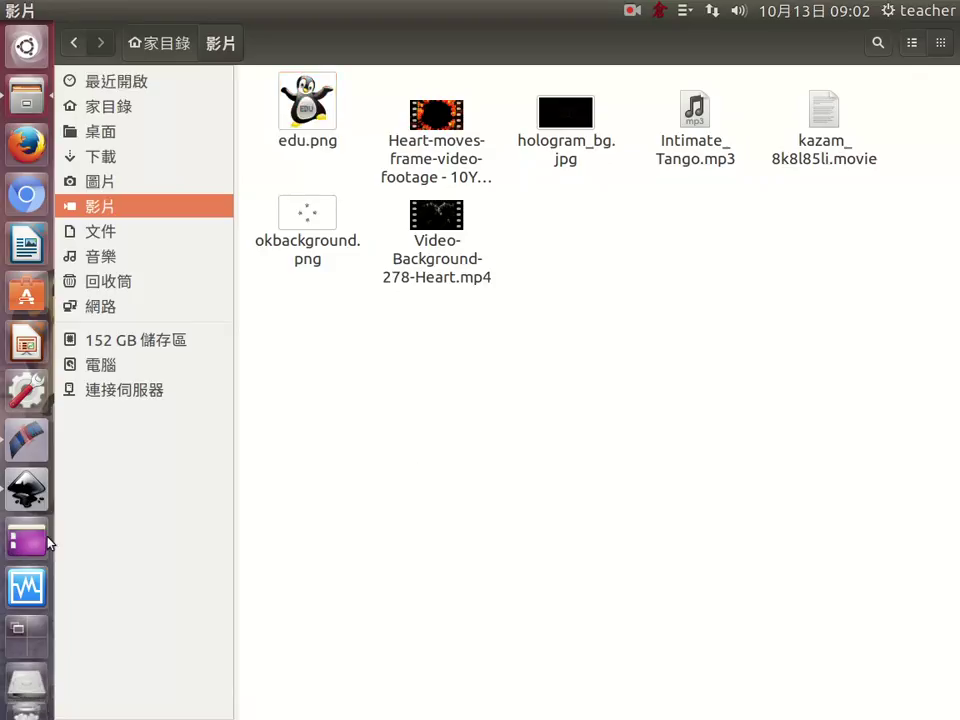
left_click(47, 539)
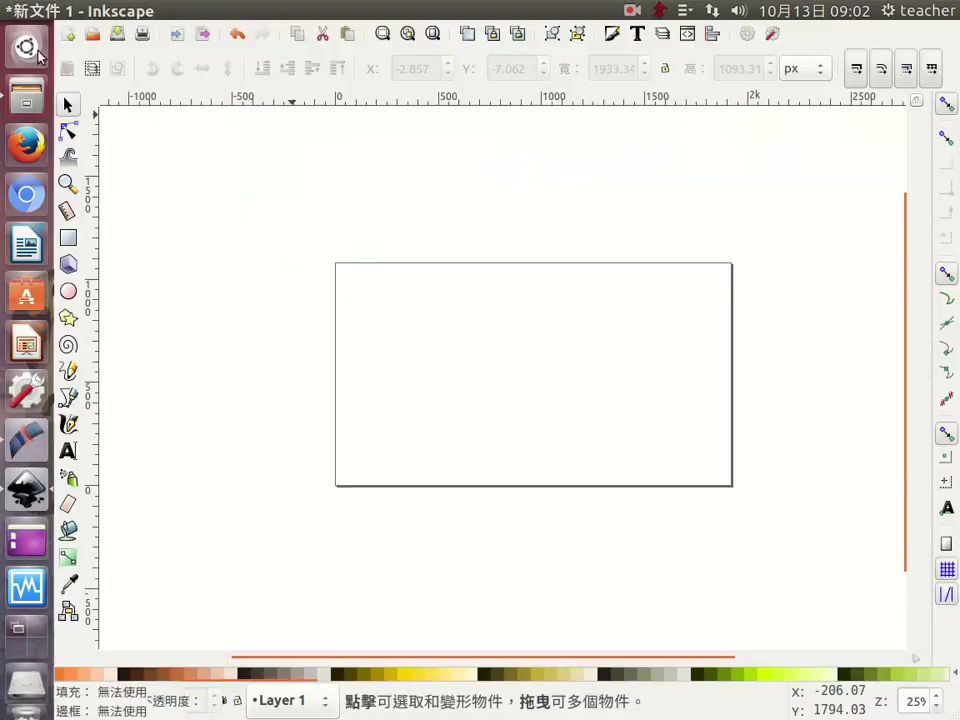
Import hologram_bg.jpg and stretch it over the page to about 1917 × 1097 px
left_click(84, 11)
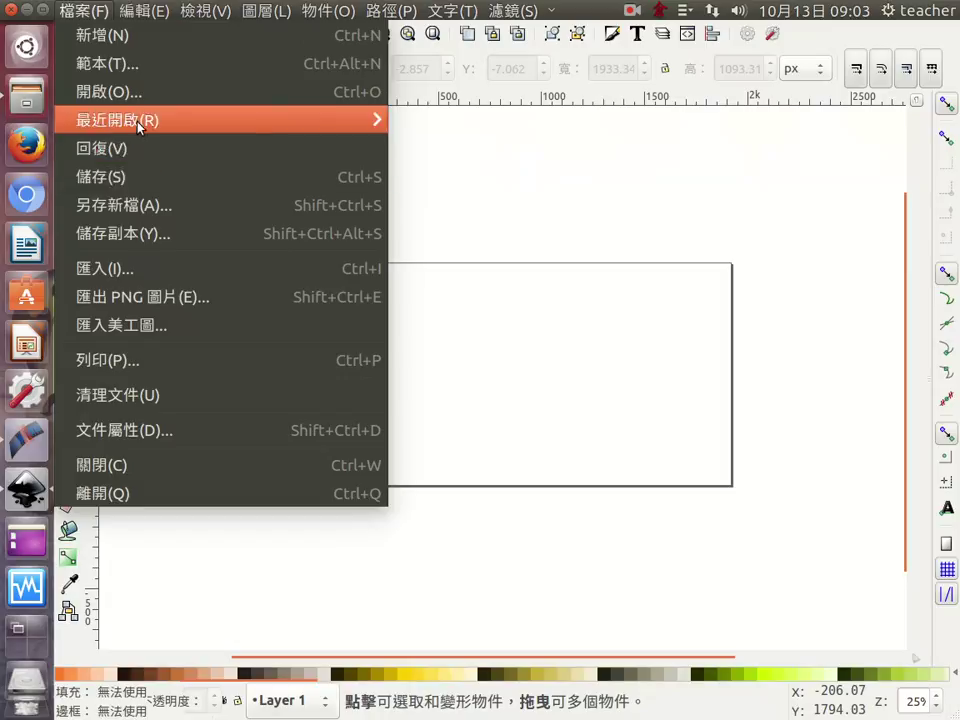
left_click(174, 270)
left_click(352, 260)
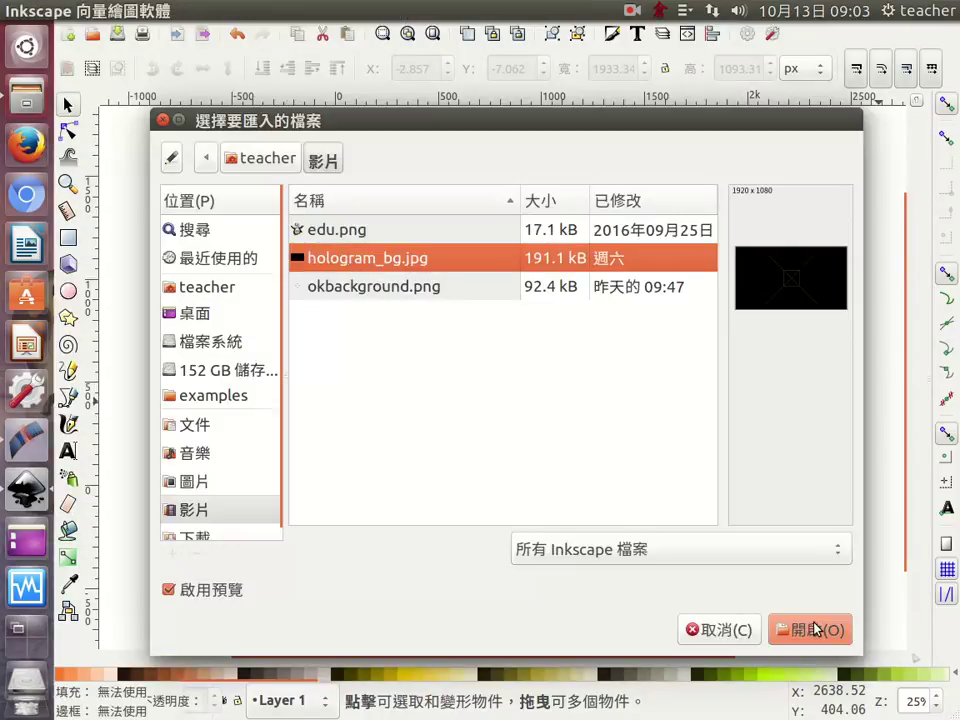
left_click(815, 628)
left_click(613, 510)
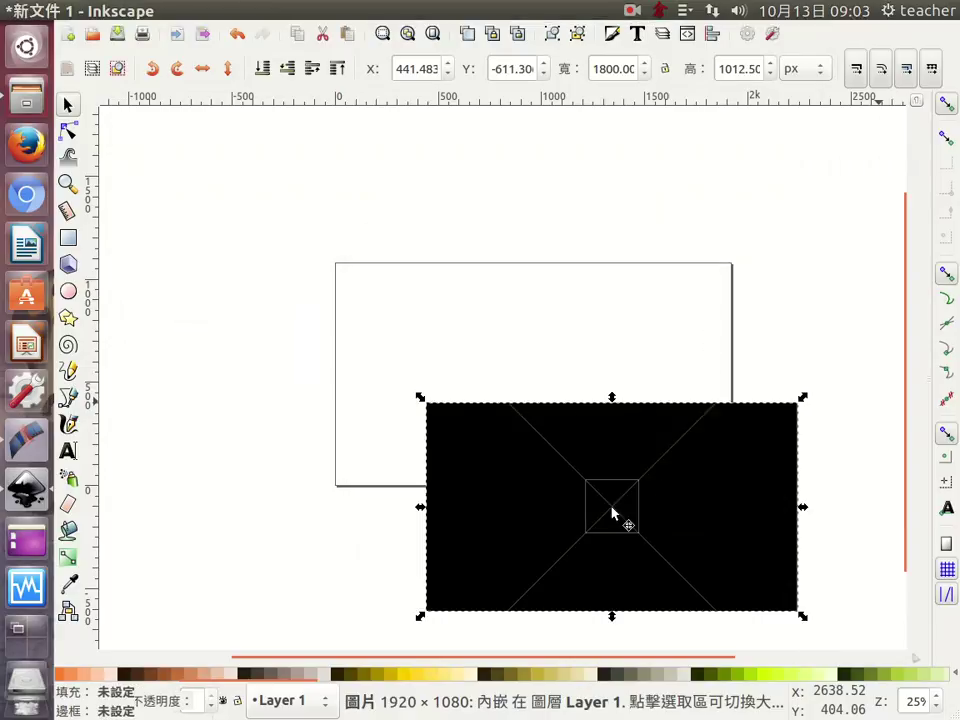
left_click_drag(613, 512, 535, 365)
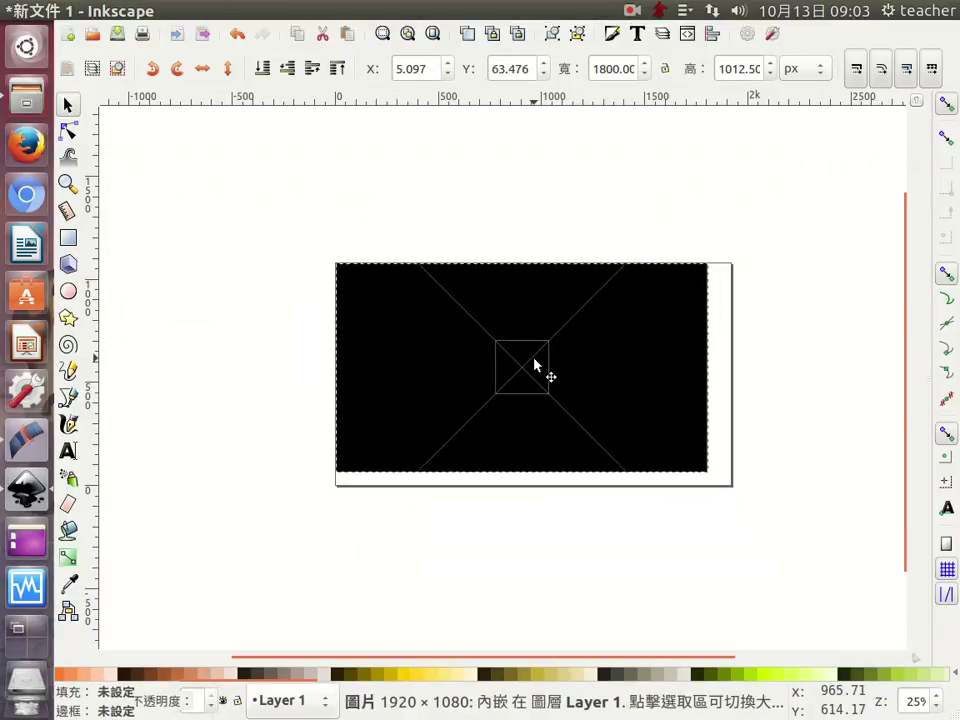
left_click_drag(711, 474, 736, 497)
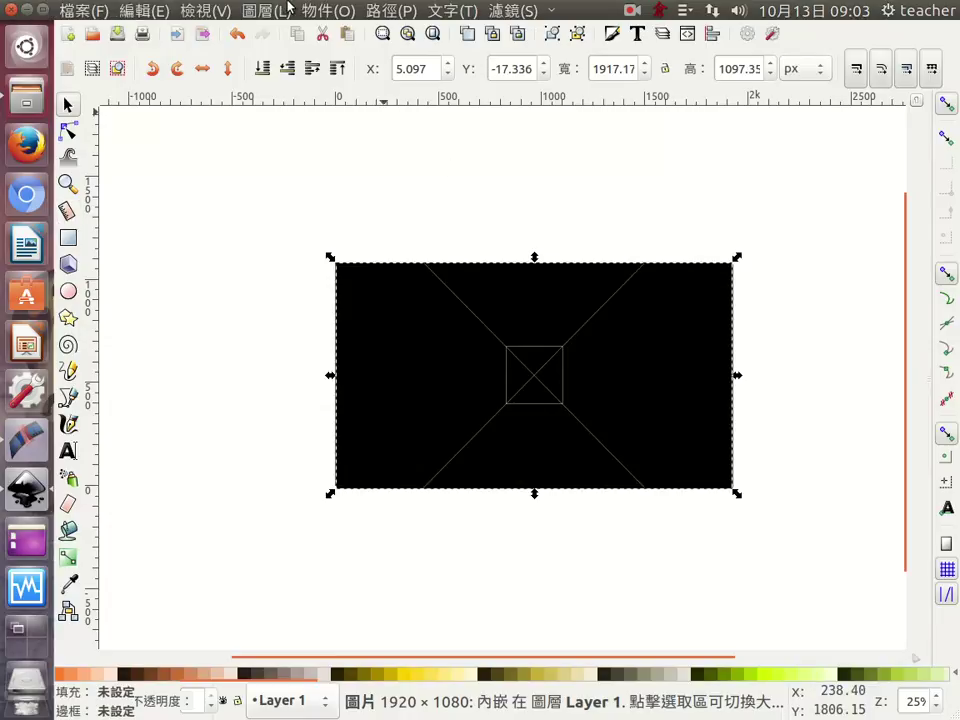
left_click(101, 9)
left_click(118, 430)
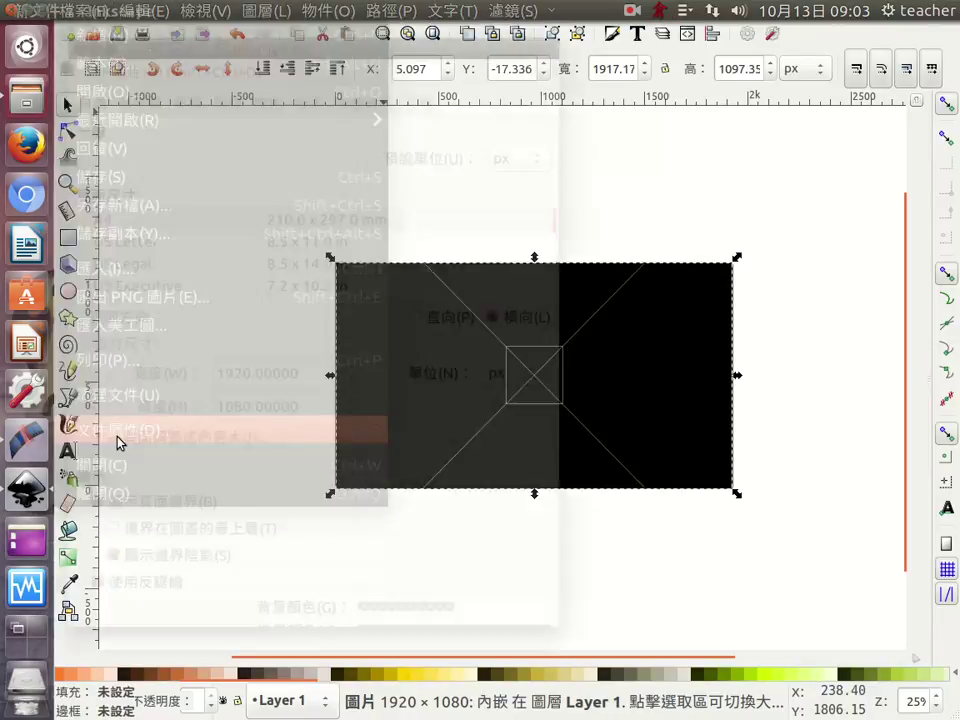
left_click(227, 352)
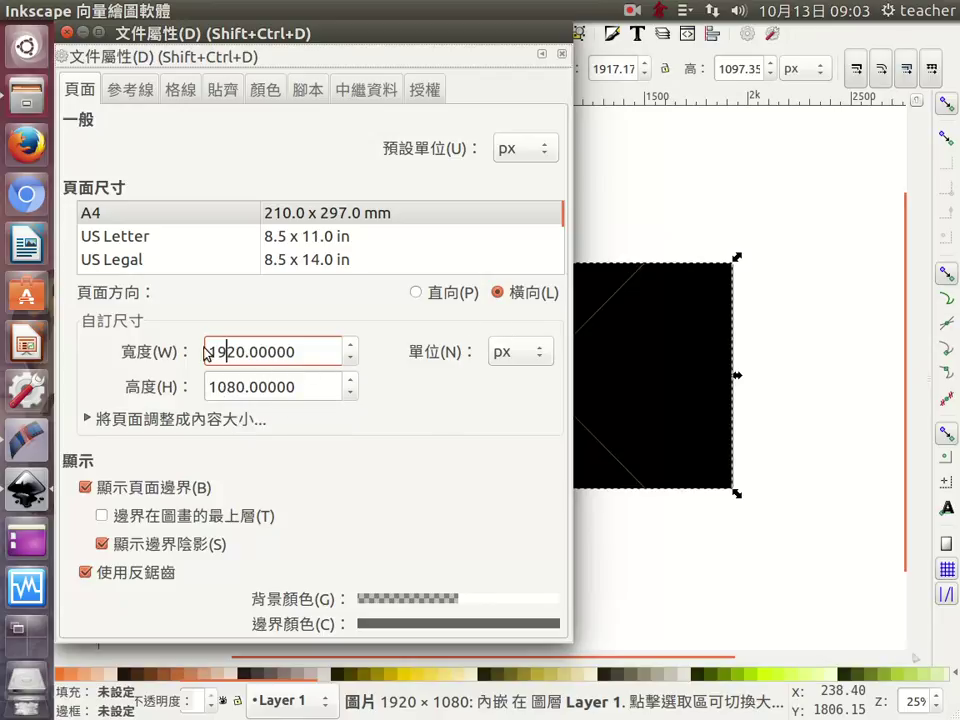
left_click(66, 33)
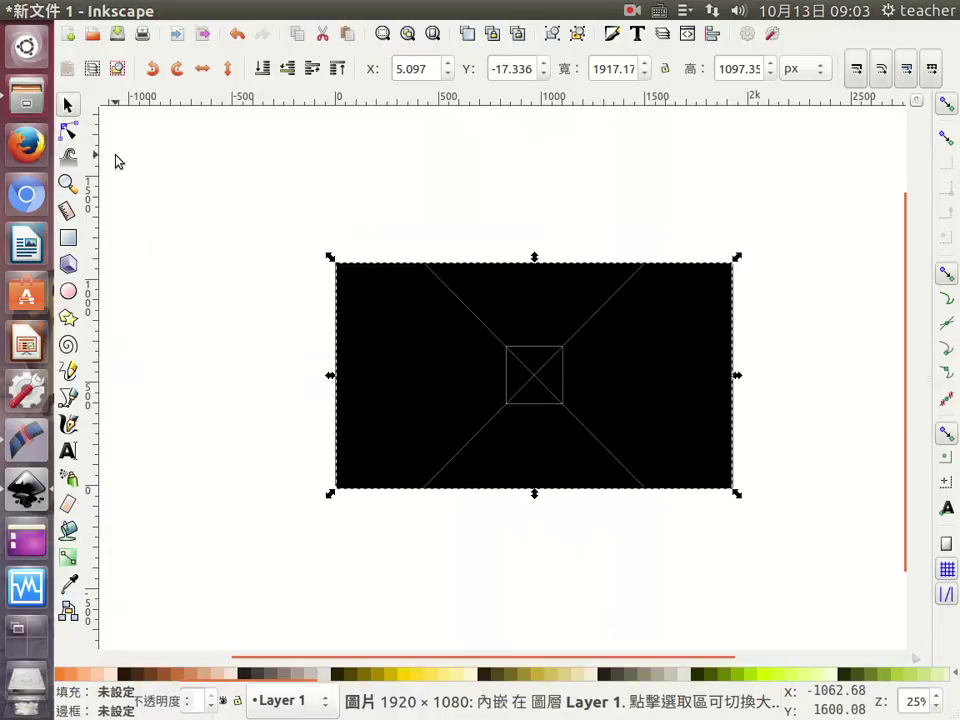
Import the 150 × 150 px edu.png penguin and place it above the centre square
left_click(78, 14)
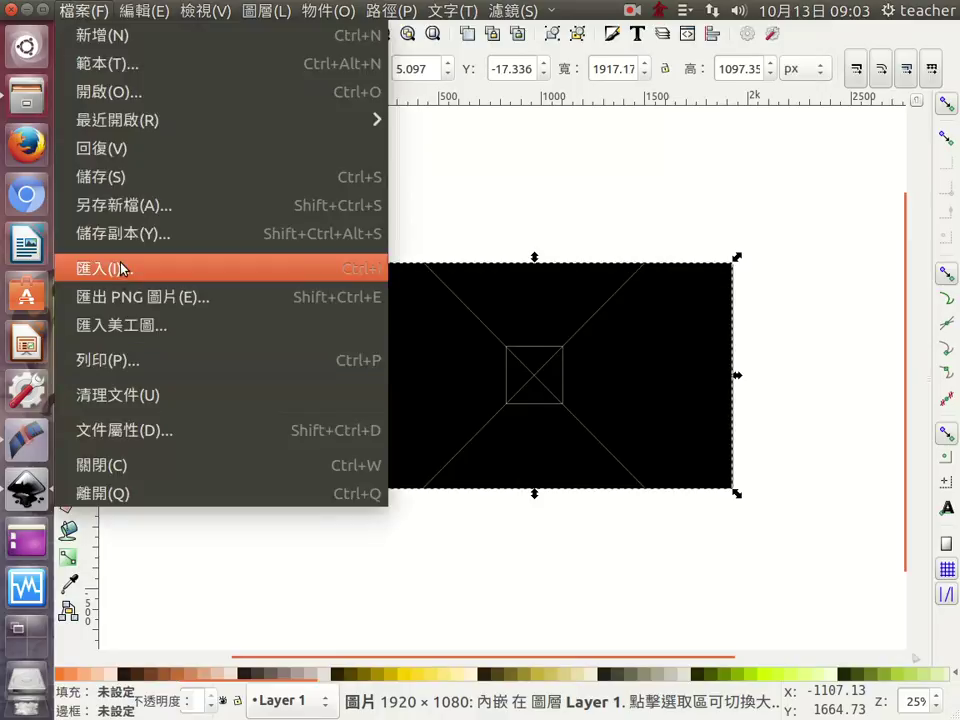
left_click(122, 266)
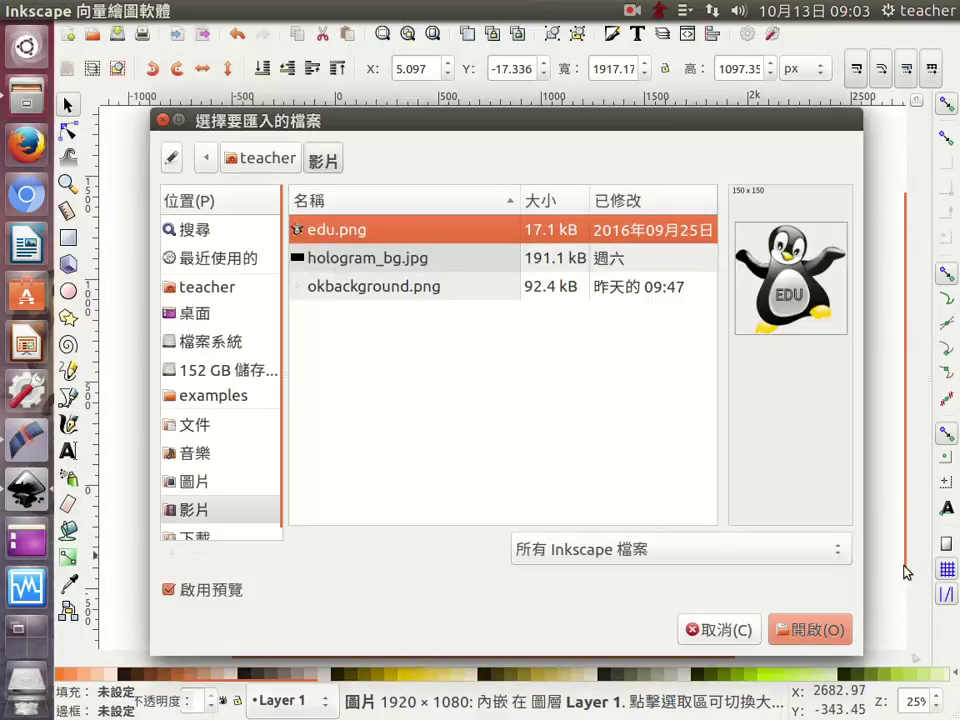
left_click(830, 629)
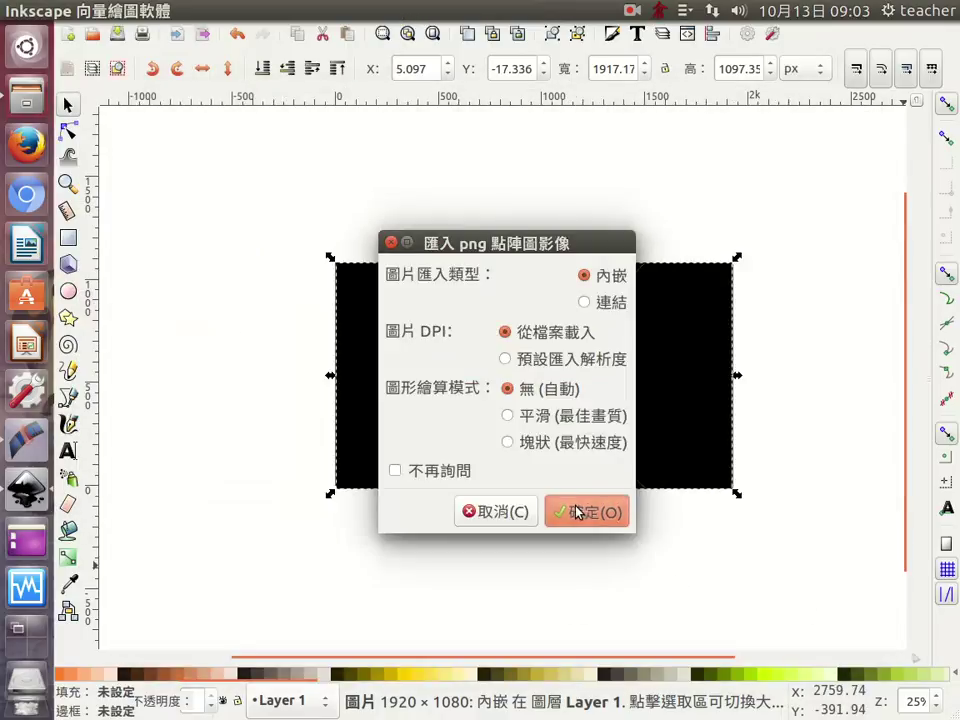
left_click(588, 511)
left_click_drag(574, 508, 527, 320)
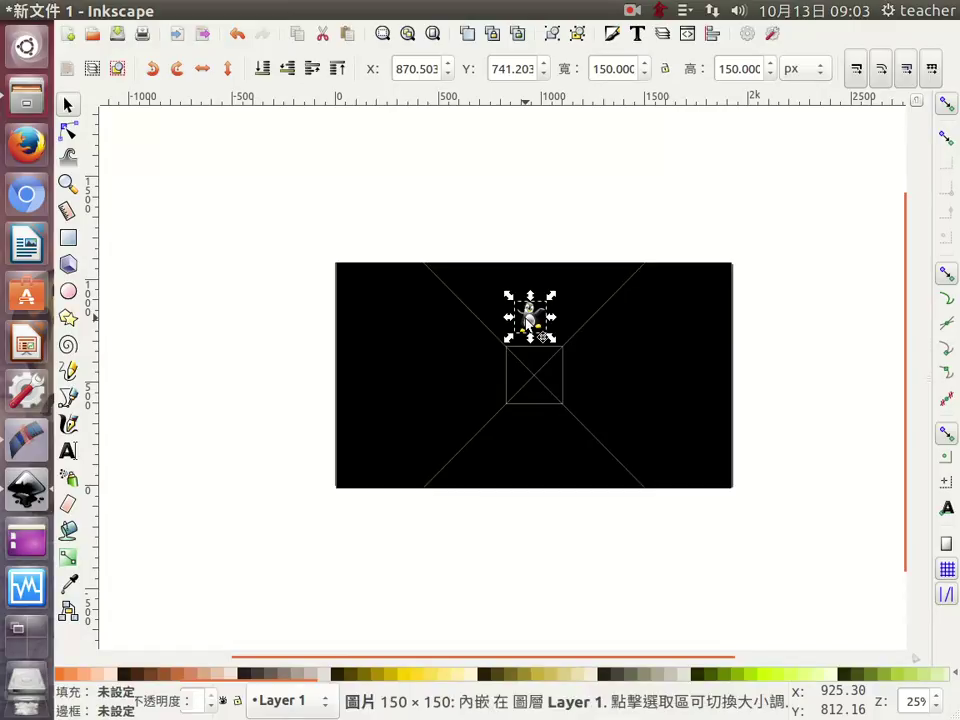
Duplicate the penguin, rotate the copy 90° clockwise, and place it right of the centre square
key("ctrl+d")
left_click_drag(528, 318, 587, 366)
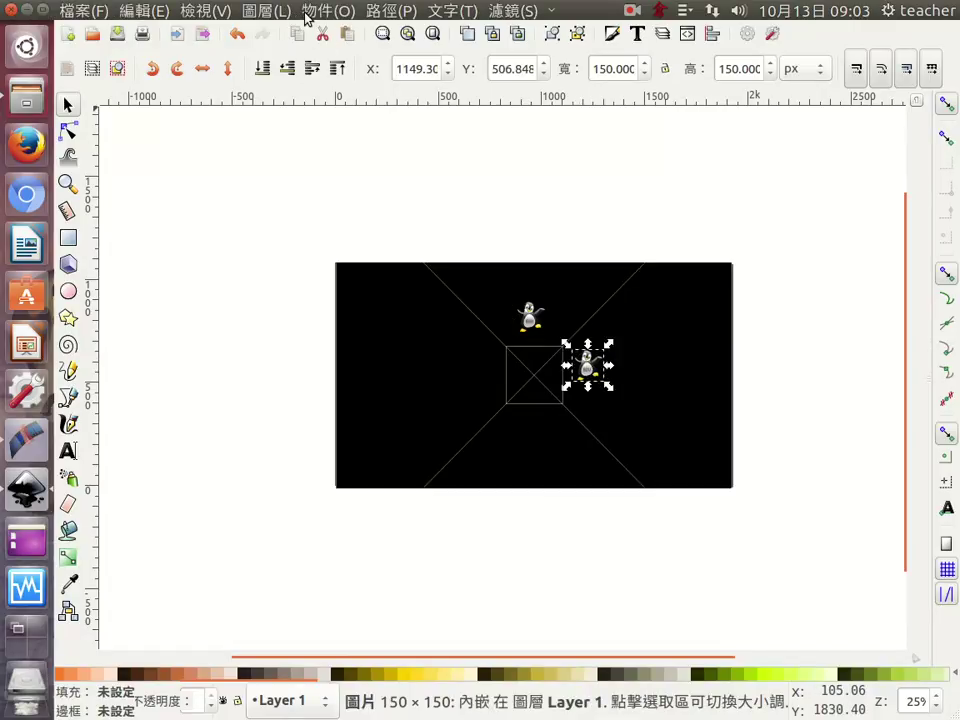
left_click(307, 12)
left_click(452, 462)
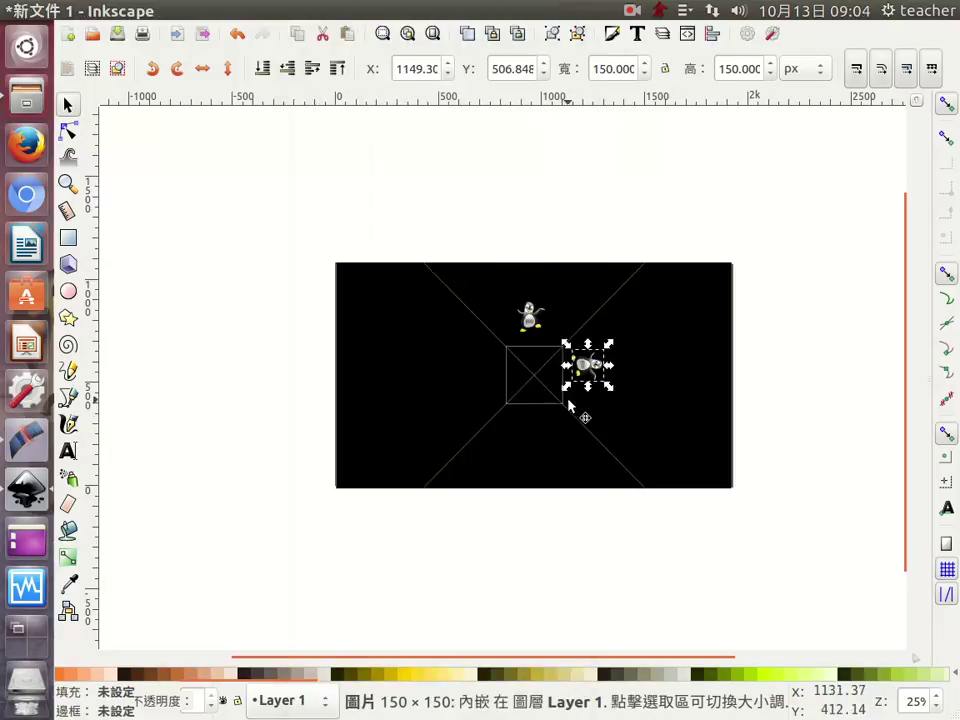
left_click_drag(586, 370, 589, 380)
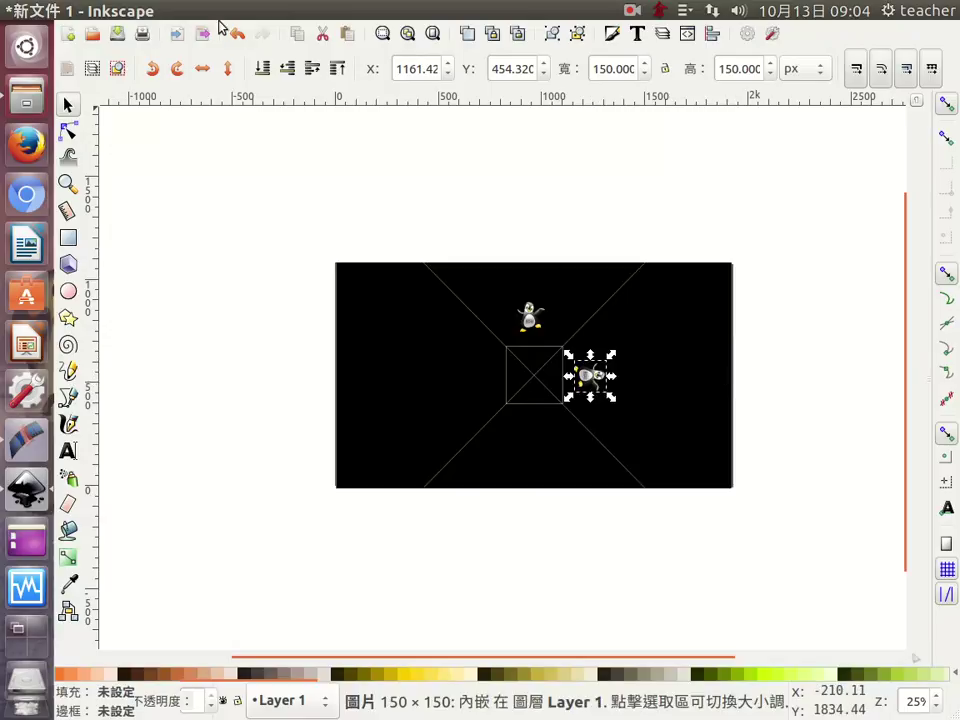
Rotate that penguin another 90° clockwise and place a duplicate below the centre square
left_click(257, 12)
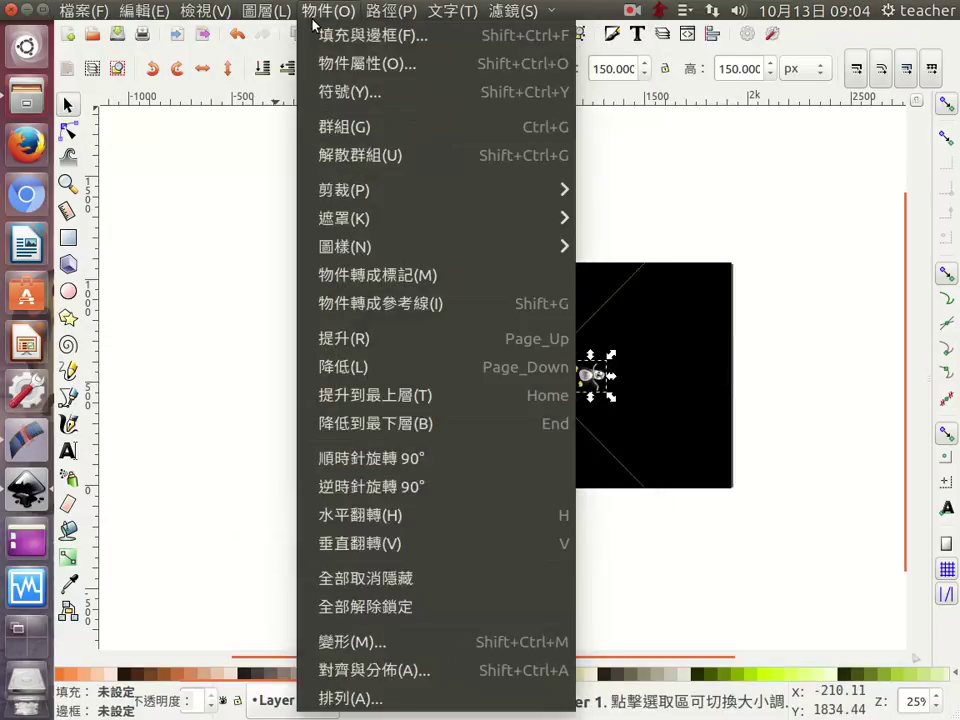
left_click(463, 465)
key("ctrl+d")
mouse_move(590, 378)
left_mouse_down()
mouse_move(537, 454)
mouse_move(539, 438)
left_mouse_up()
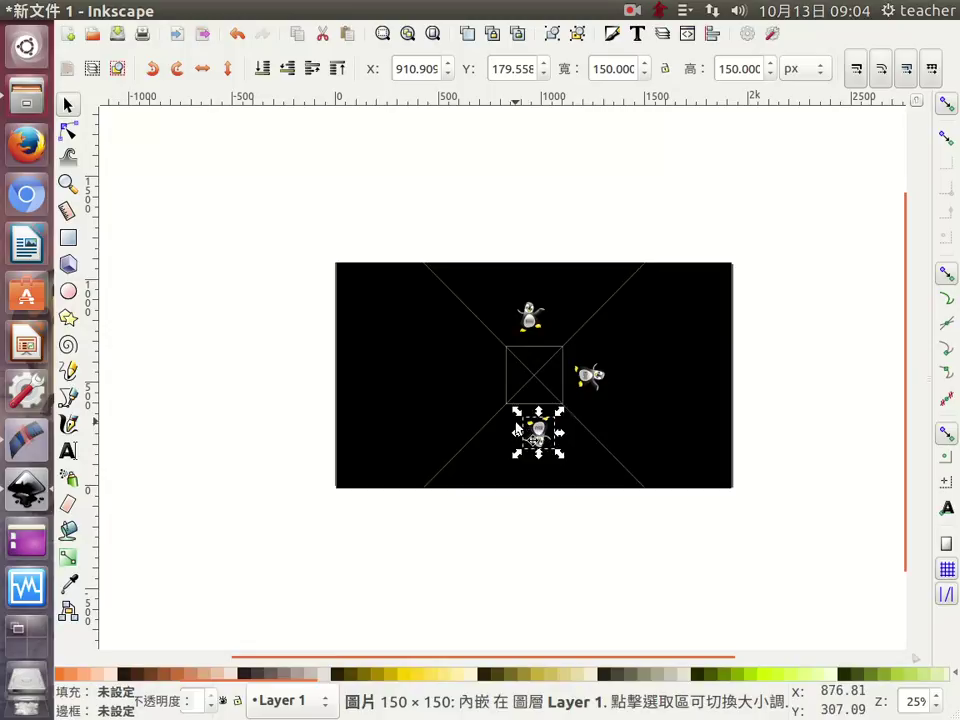
Turn the bottom penguin 90° clockwise and place a duplicate left of the centre square
left_click(324, 10)
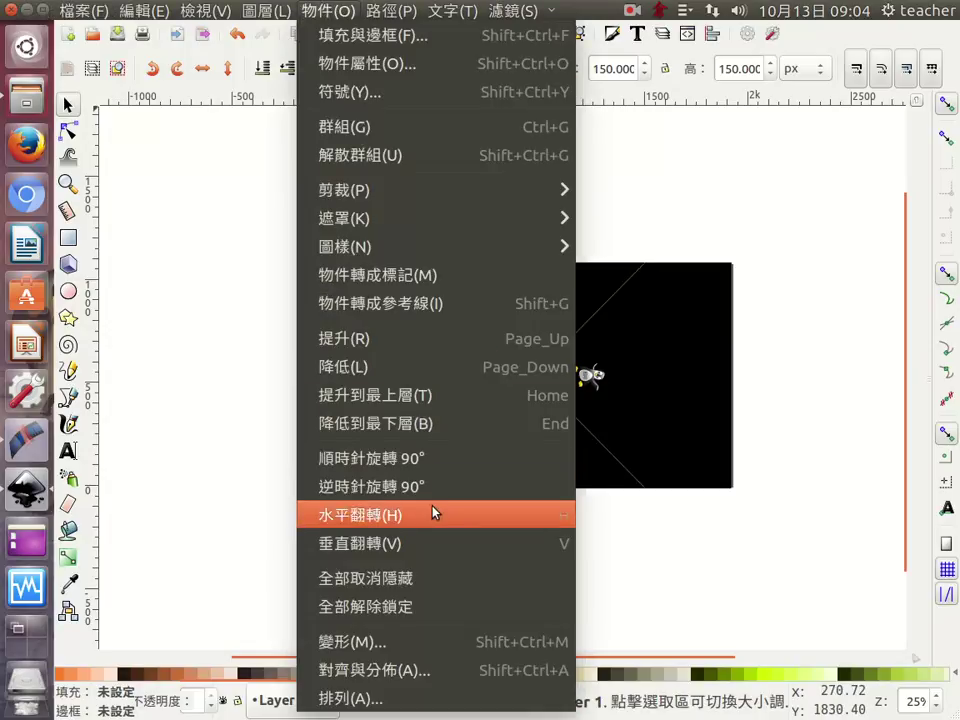
left_click(414, 466)
key("ctrl+d")
left_click_drag(538, 432, 479, 373)
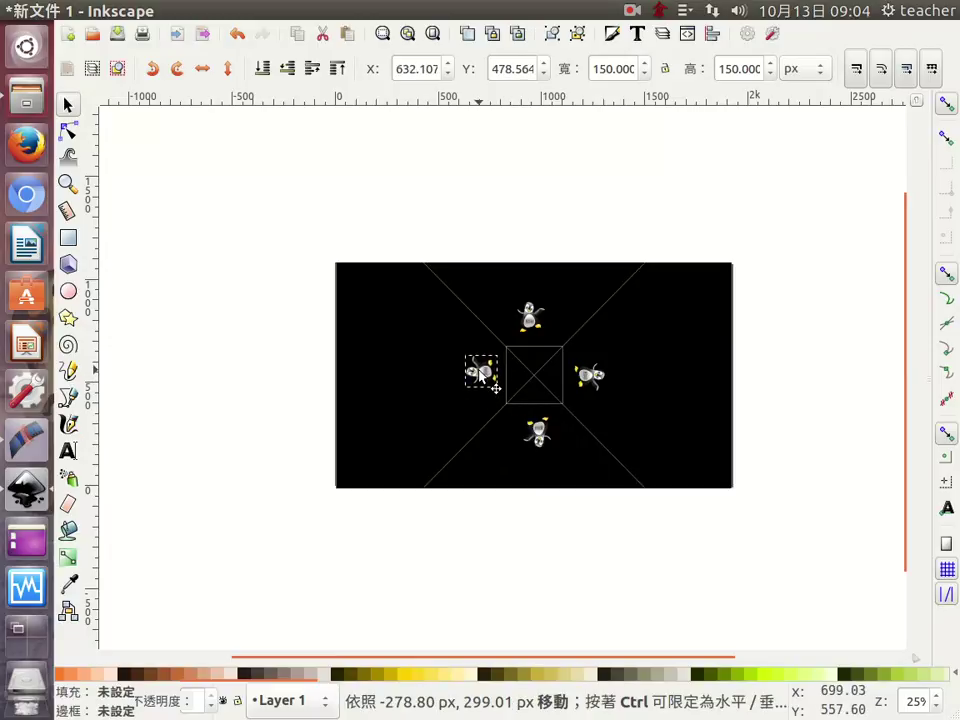
Delete the black background image, then bring up the 1920 × 1080 px Document Properties
left_click(392, 419)
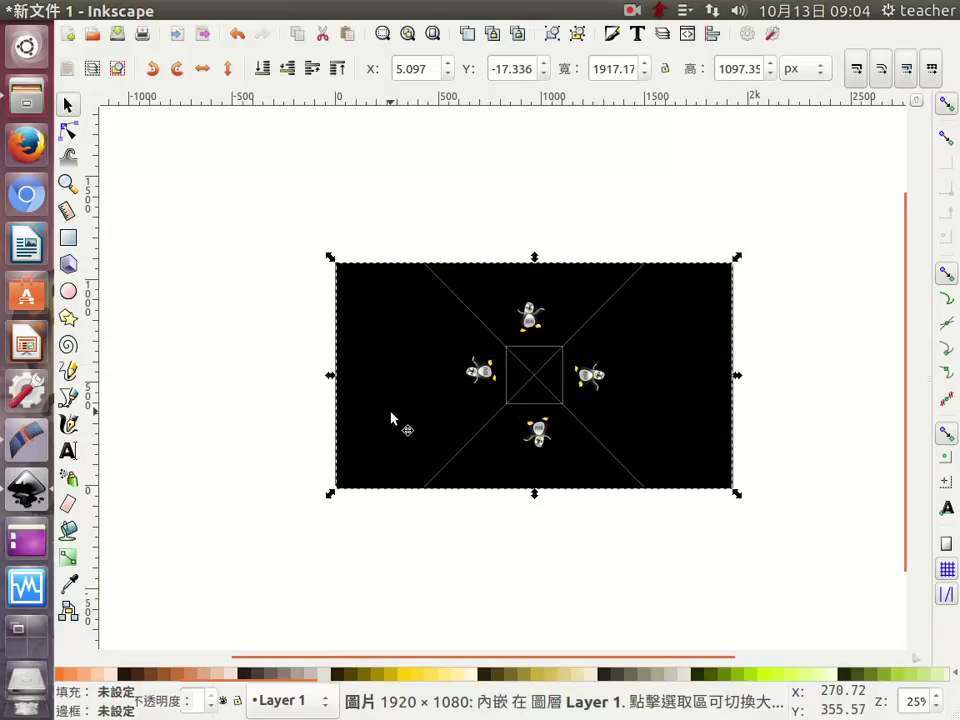
key("Delete")
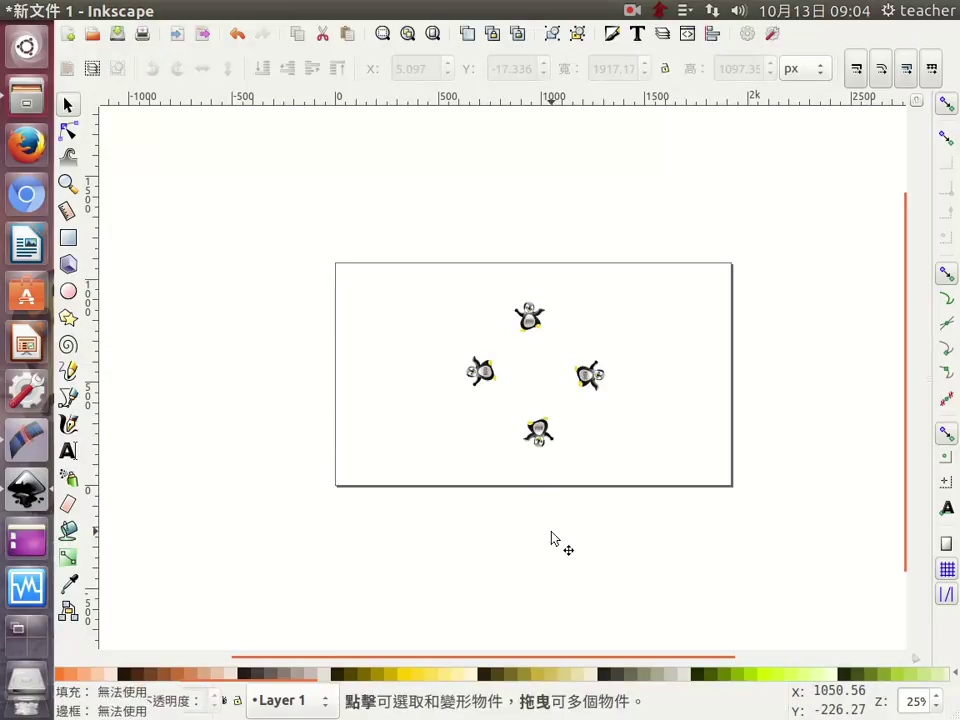
left_click(84, 11)
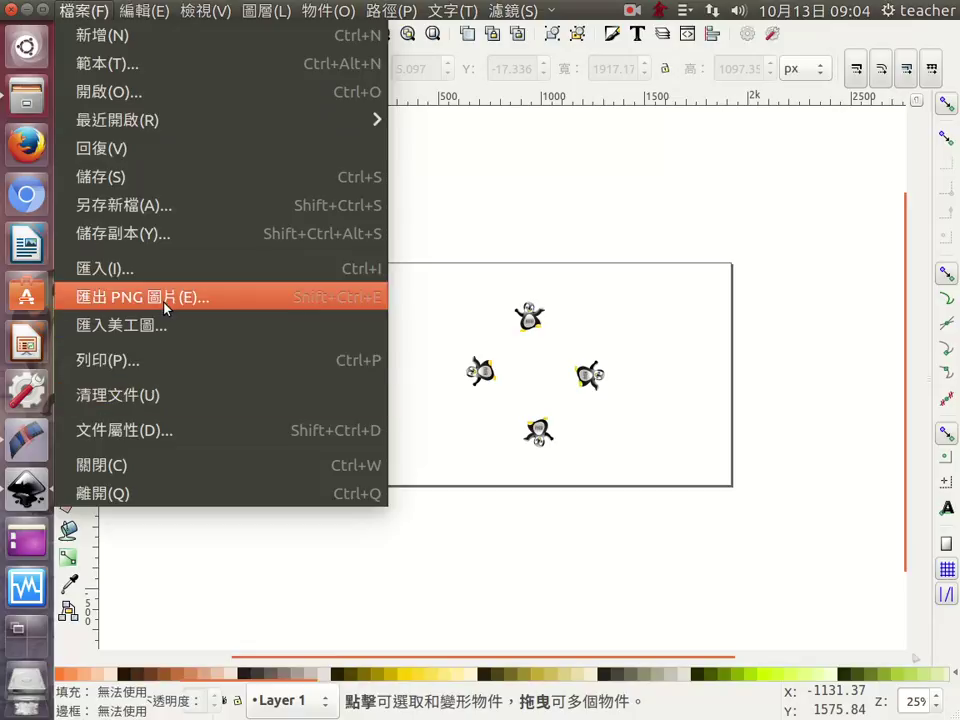
left_click(675, 334)
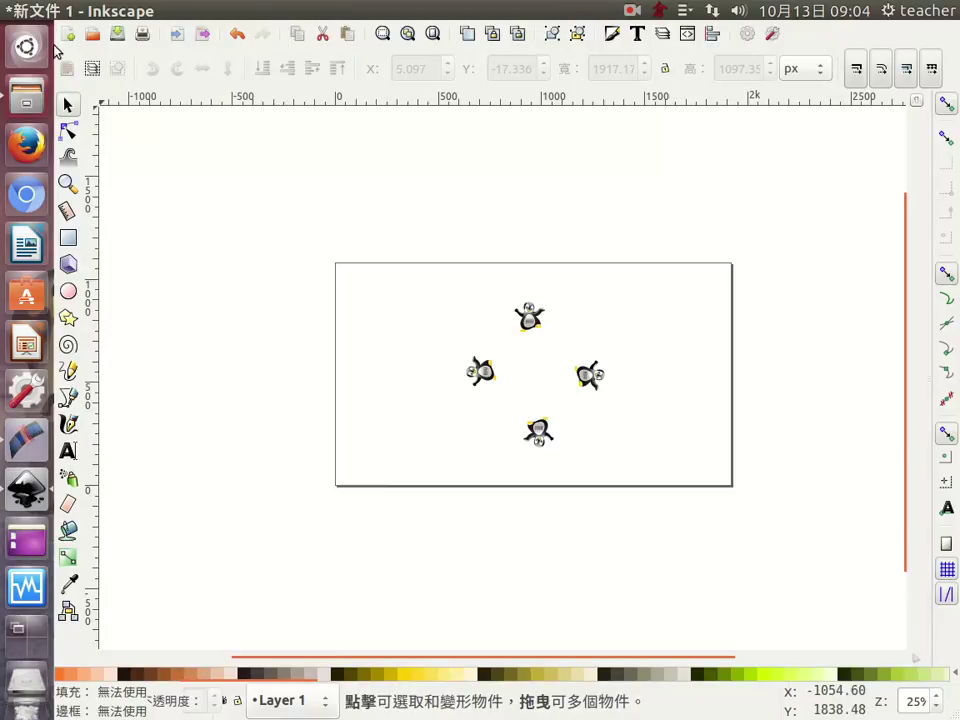
left_click(83, 11)
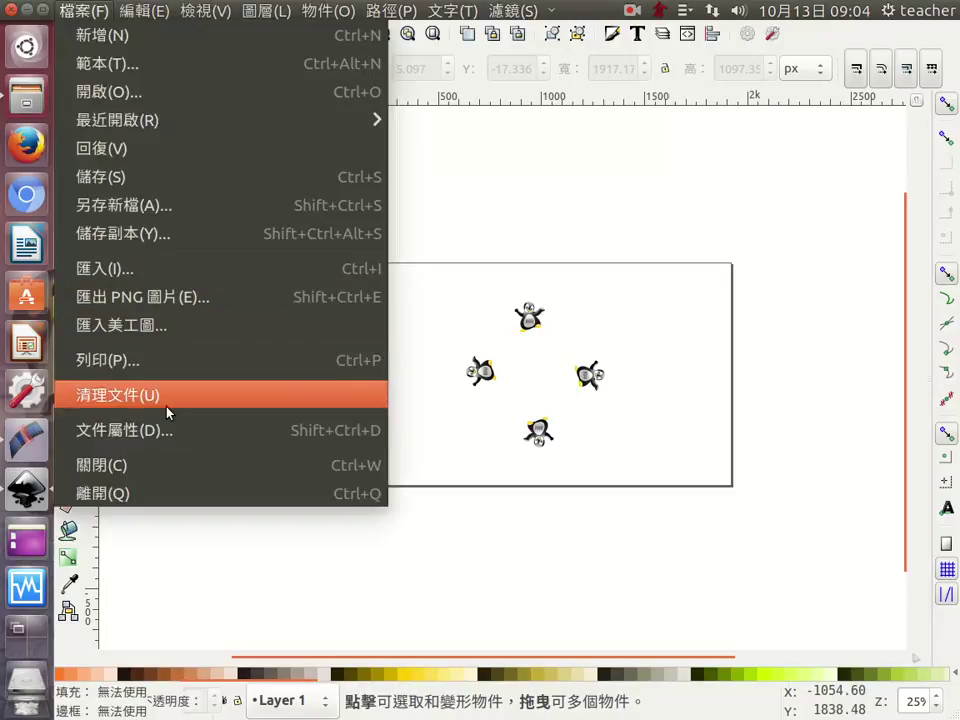
left_click(171, 437)
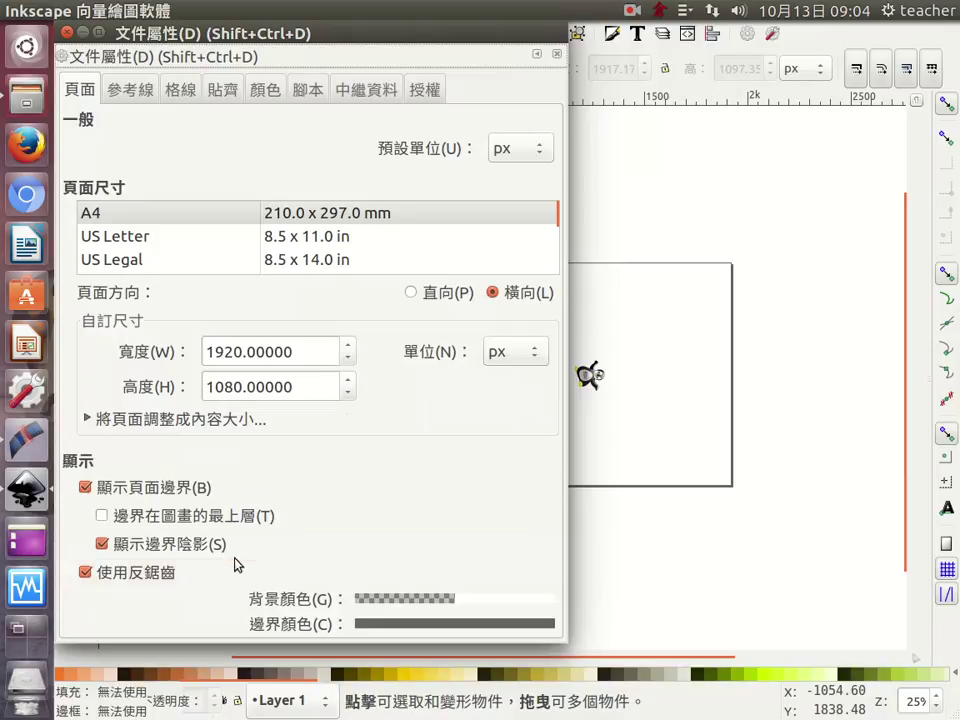
Set the page background colour to black with R, G and B all 0, then close the dialogs
left_click(393, 600)
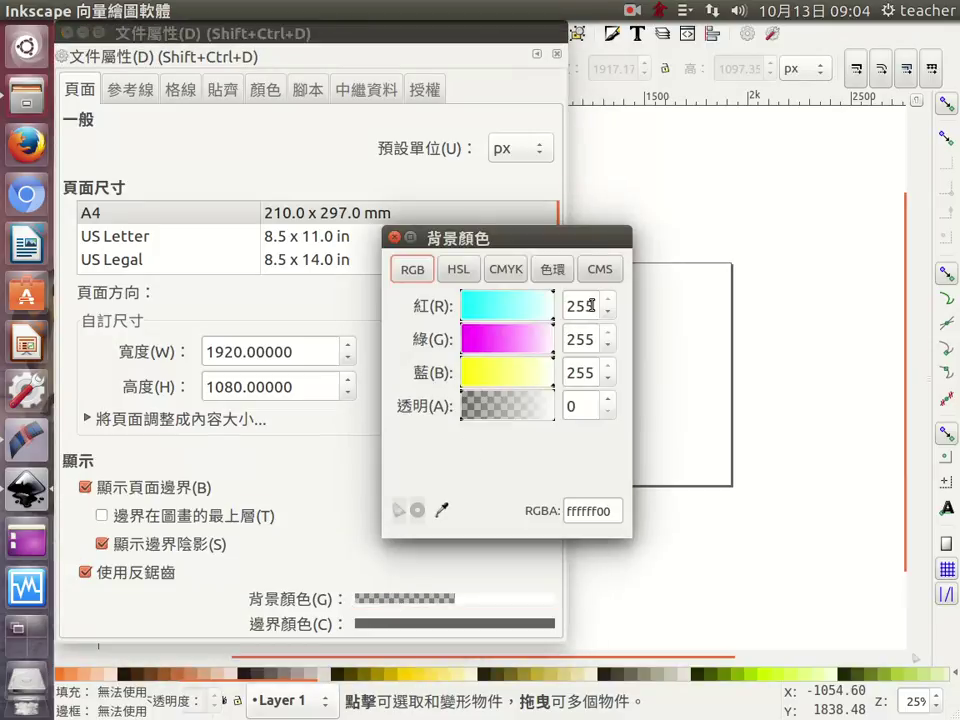
left_click_drag(591, 305, 385, 297)
type("0")
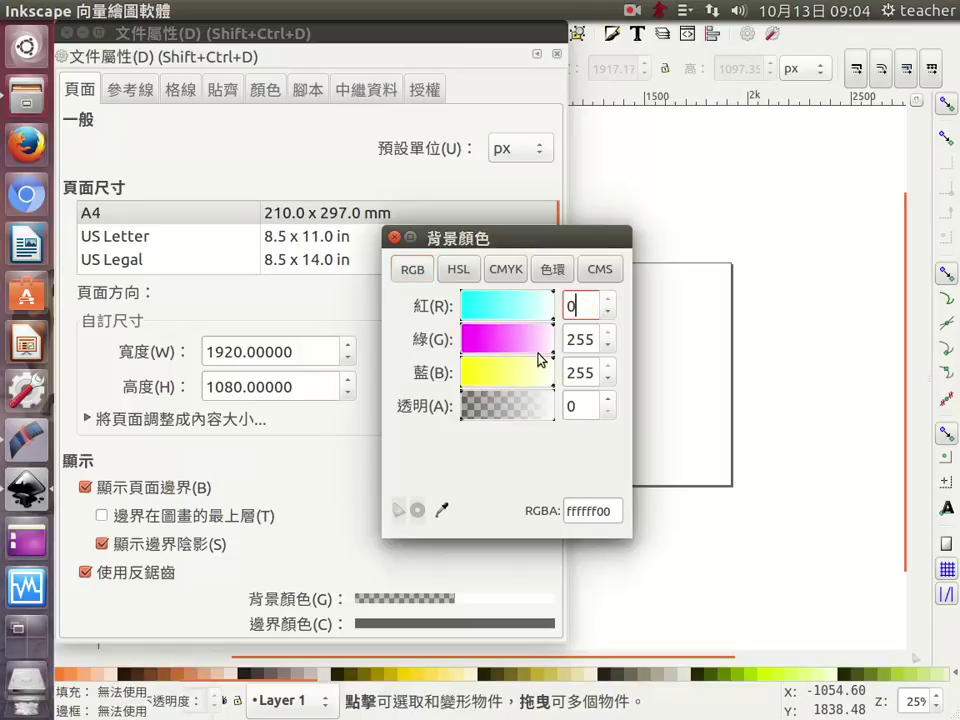
double_click(594, 343)
type("0")
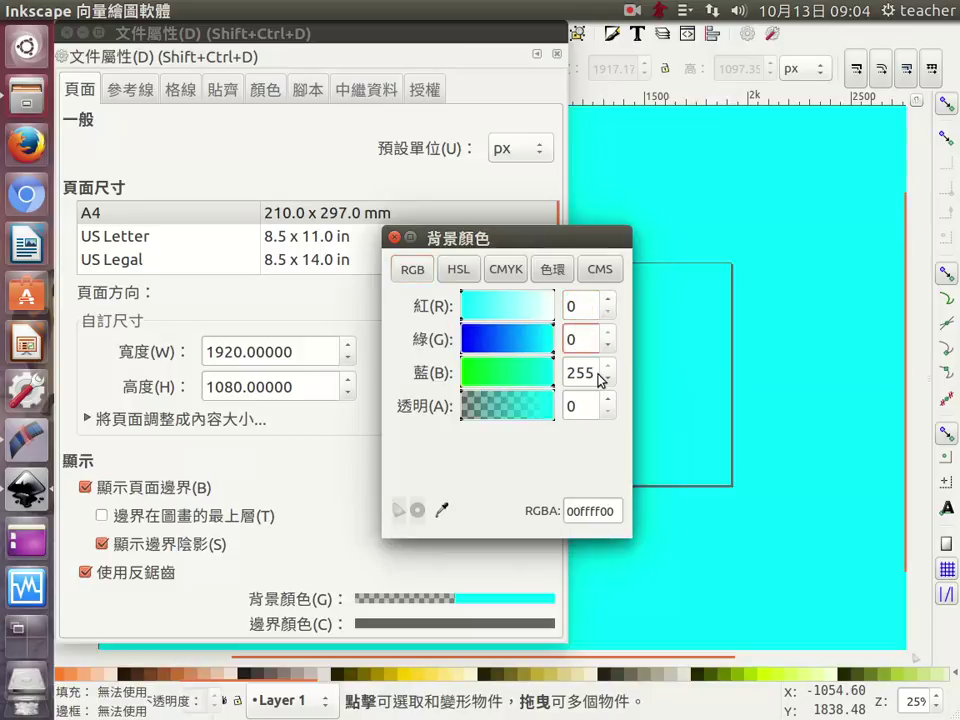
double_click(599, 374)
type("0")
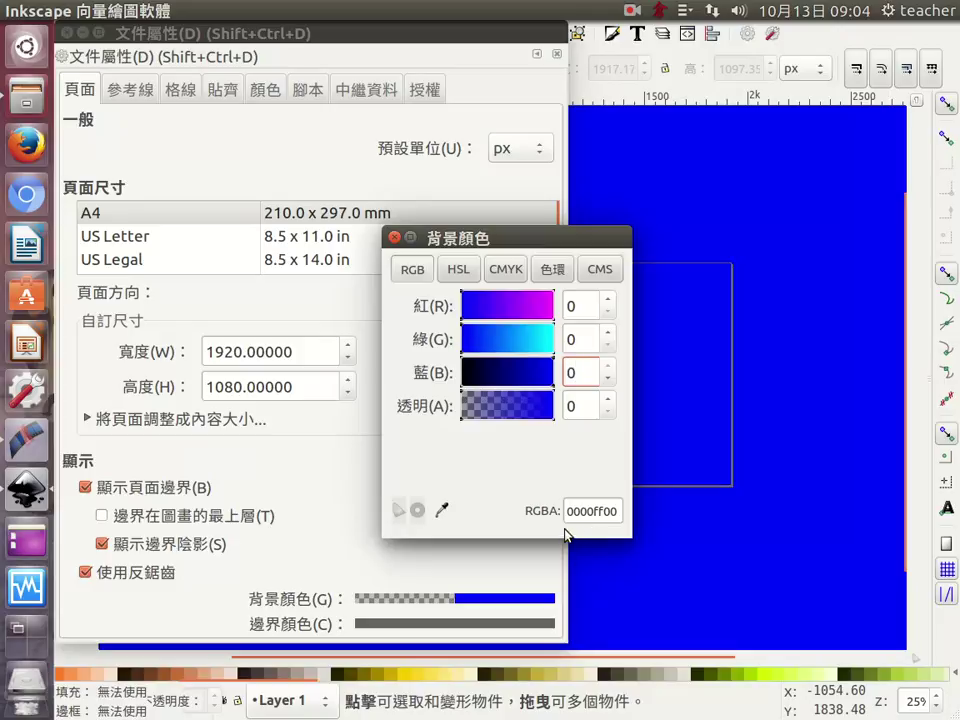
key("Tab")
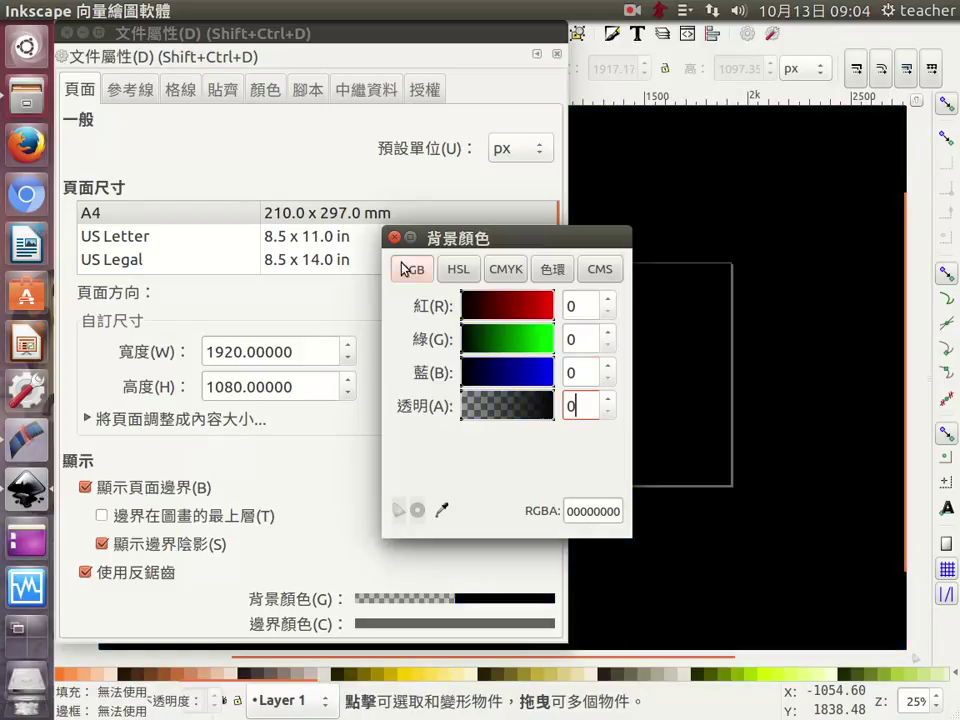
left_click(393, 238)
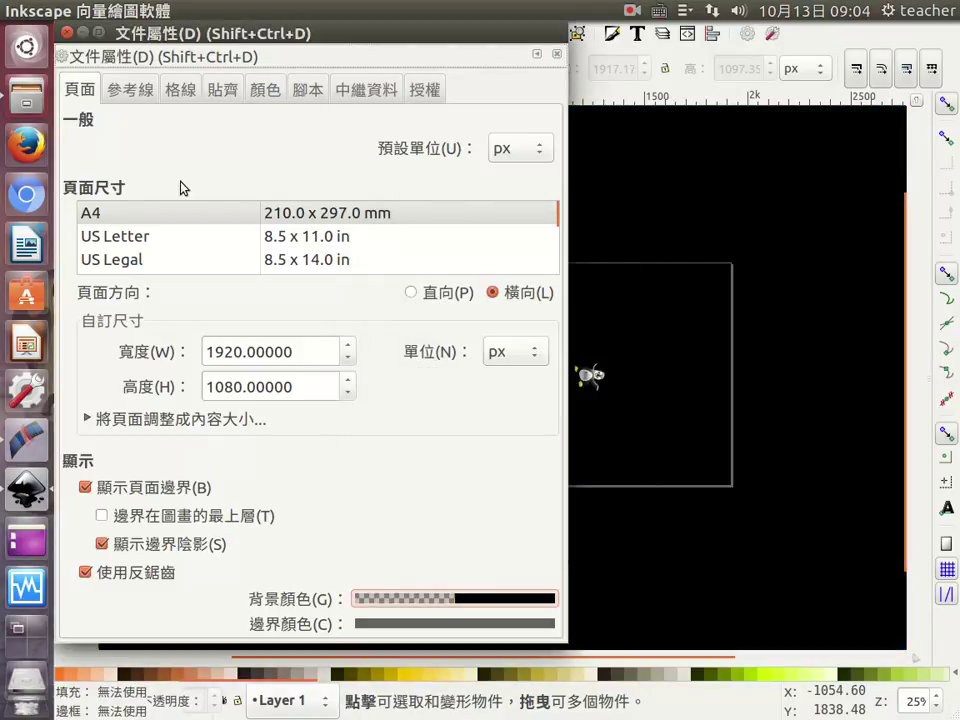
left_click(58, 33)
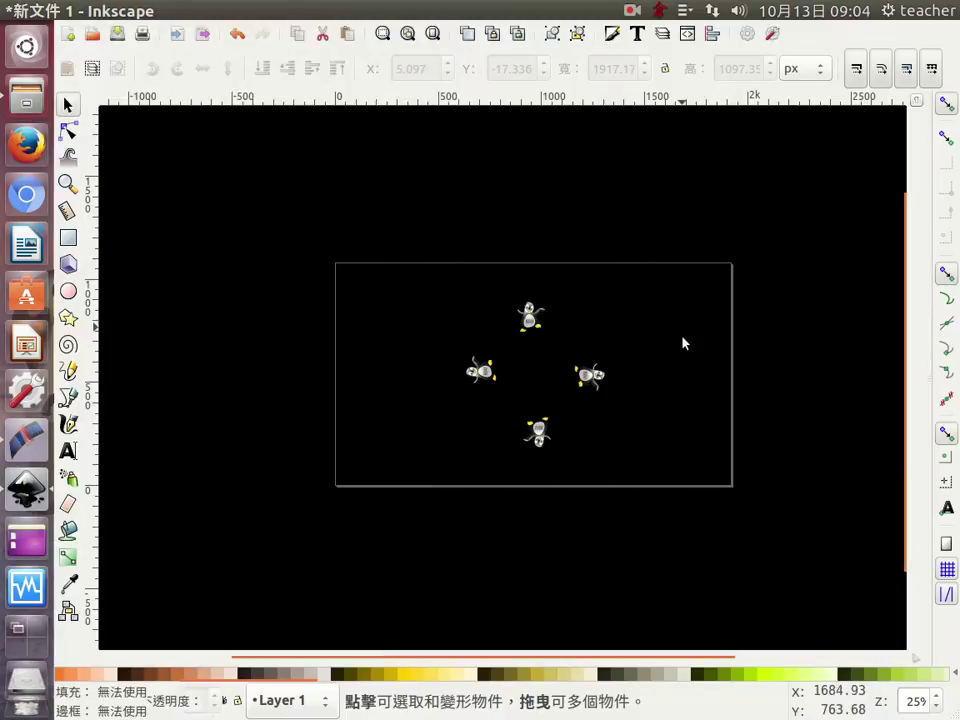
Set the PNG export to the whole 1920 × 1080 page, saved as okbackground.png in 影片
left_click(84, 11)
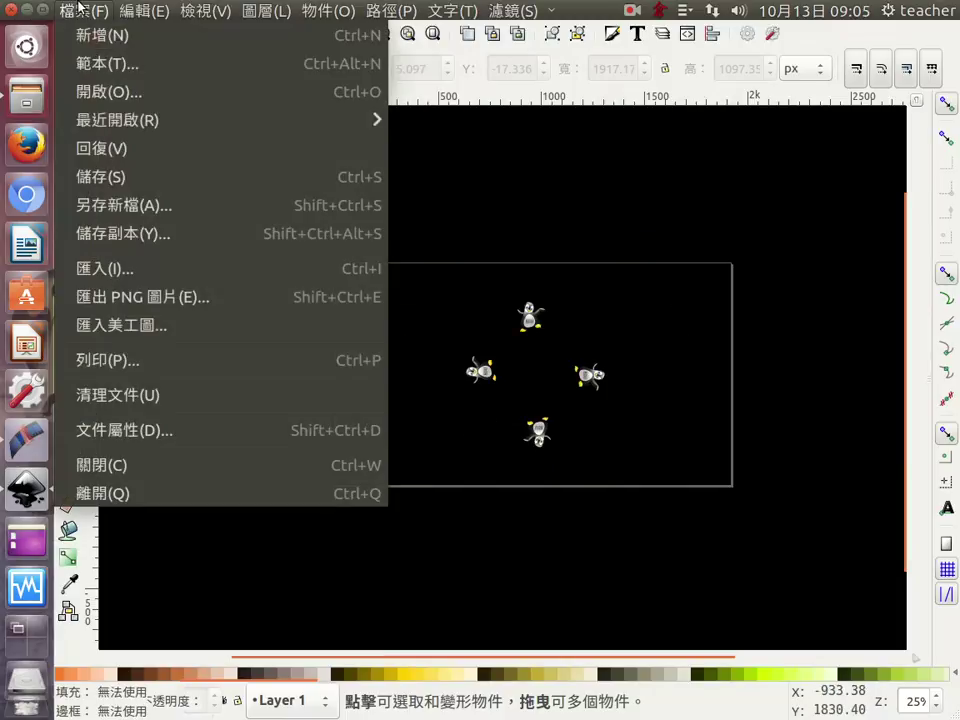
left_click(129, 297)
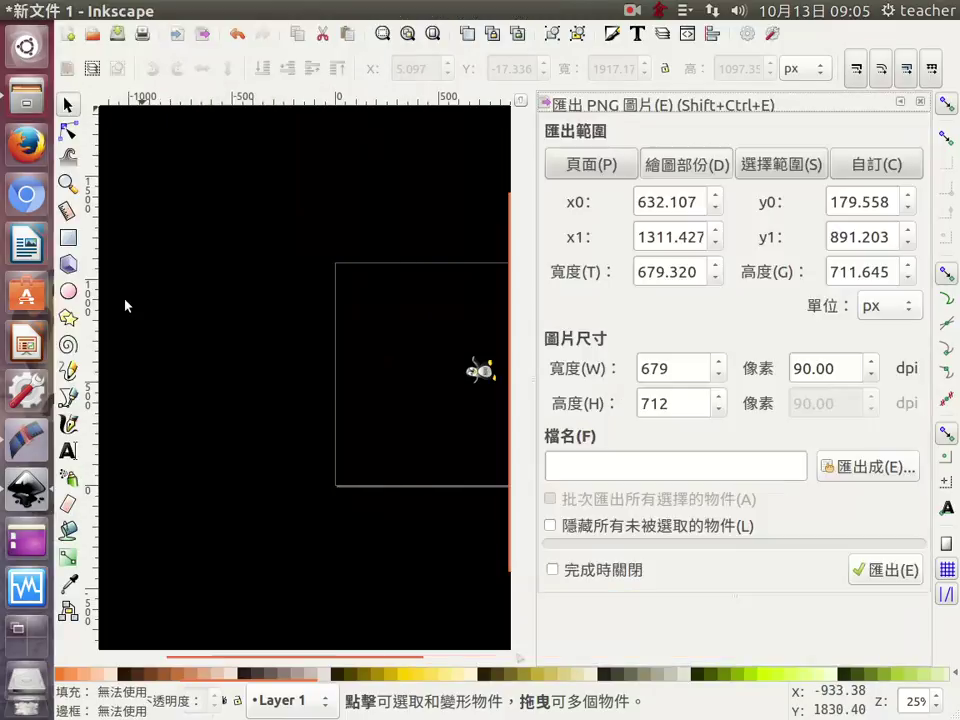
left_click(578, 167)
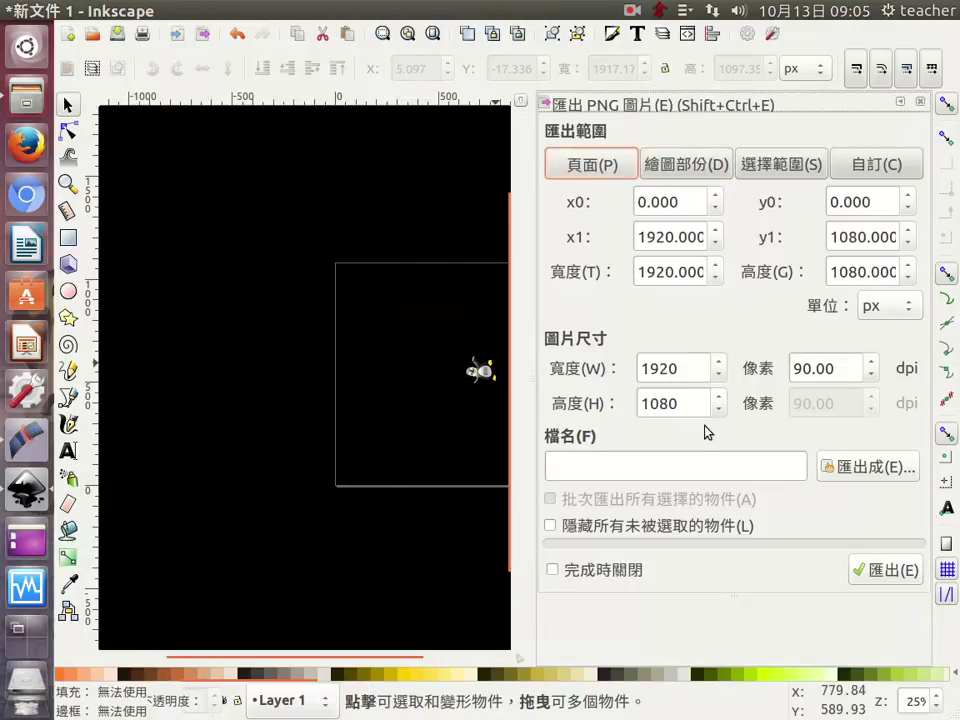
left_click(855, 468)
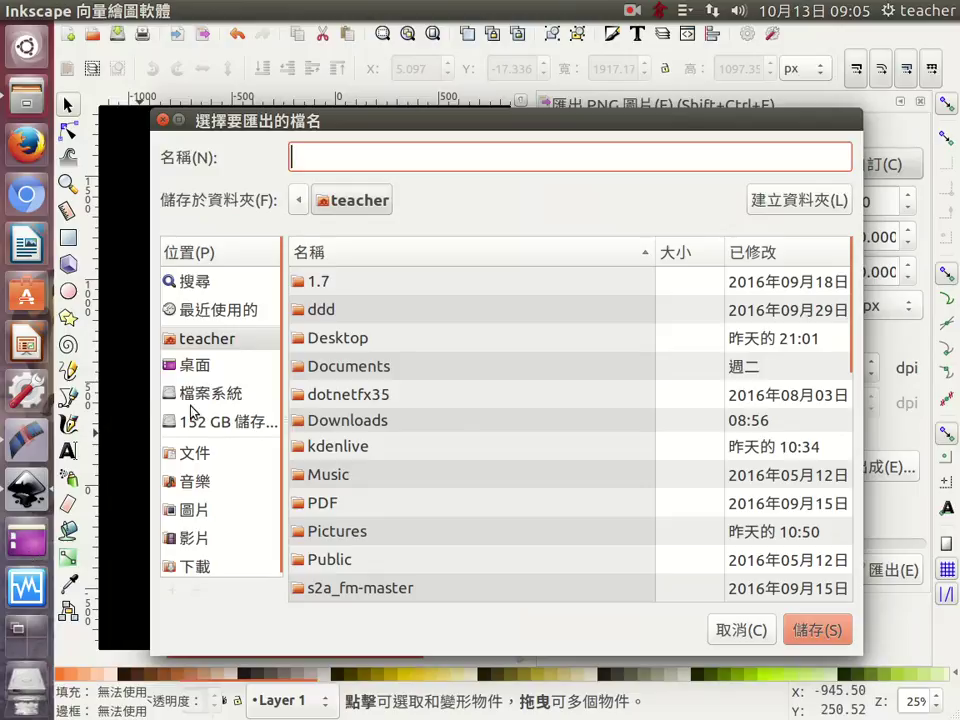
left_click(194, 540)
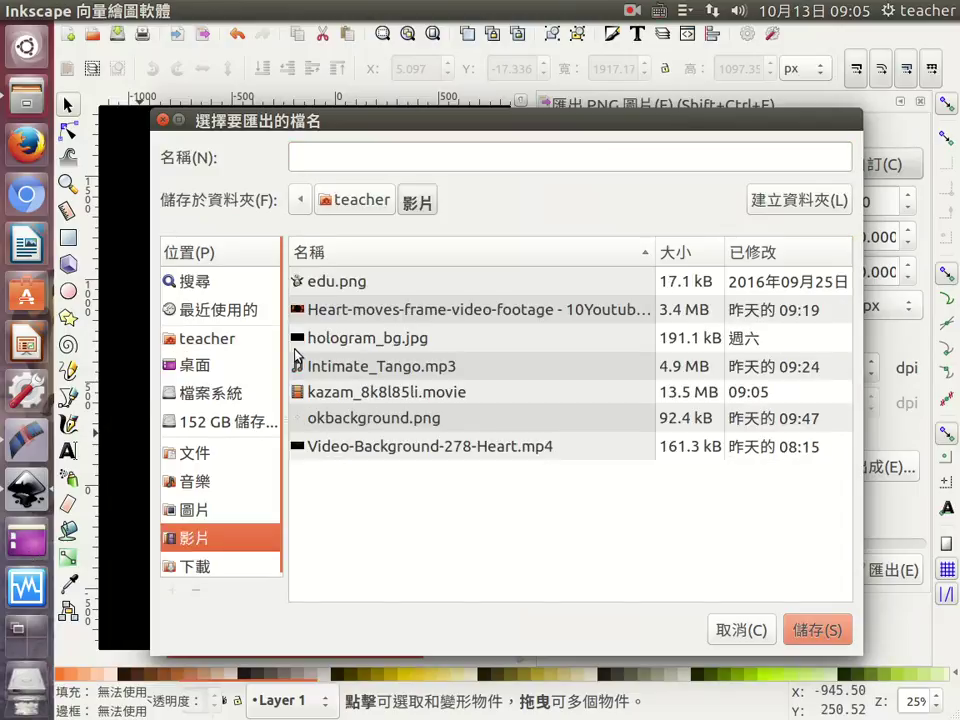
left_click(344, 158)
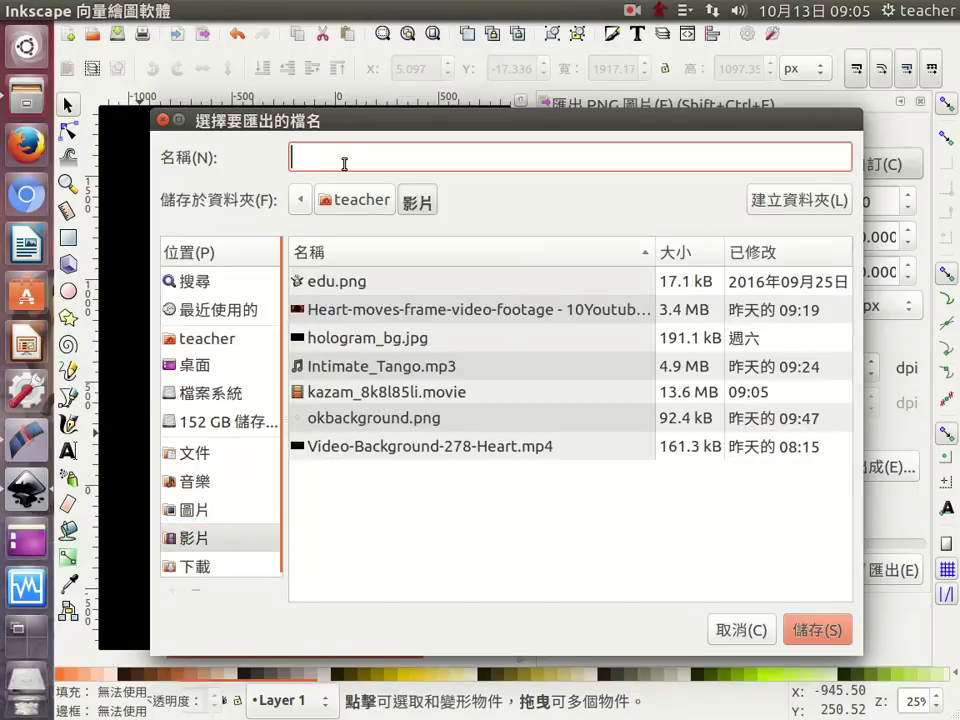
type("人k")
key("ctrl+space")
type("olo")
type("background.png")
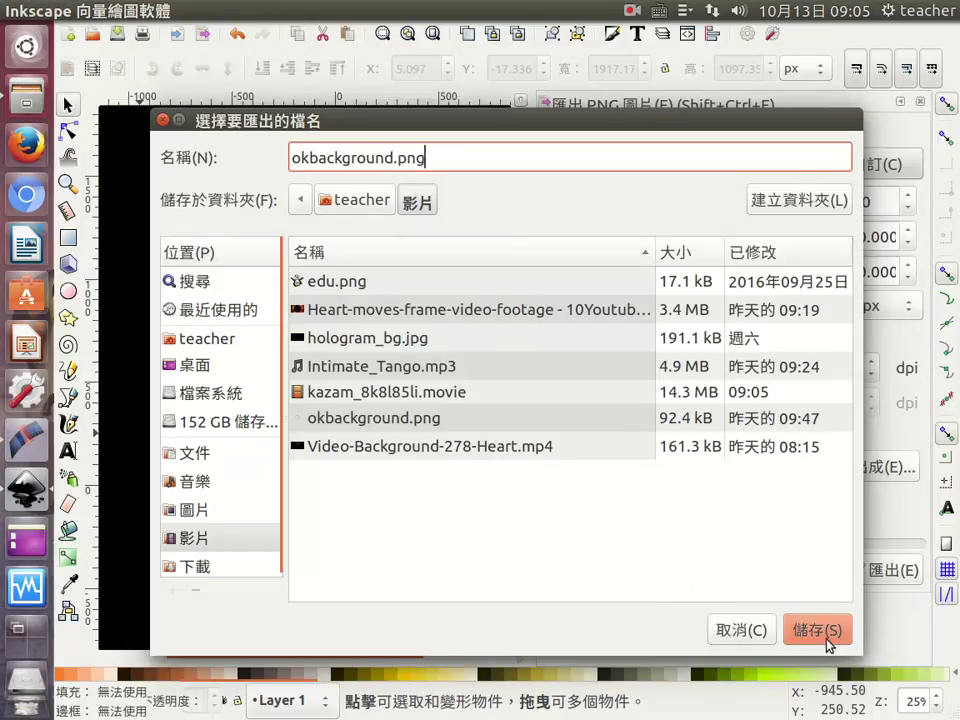
left_click(828, 630)
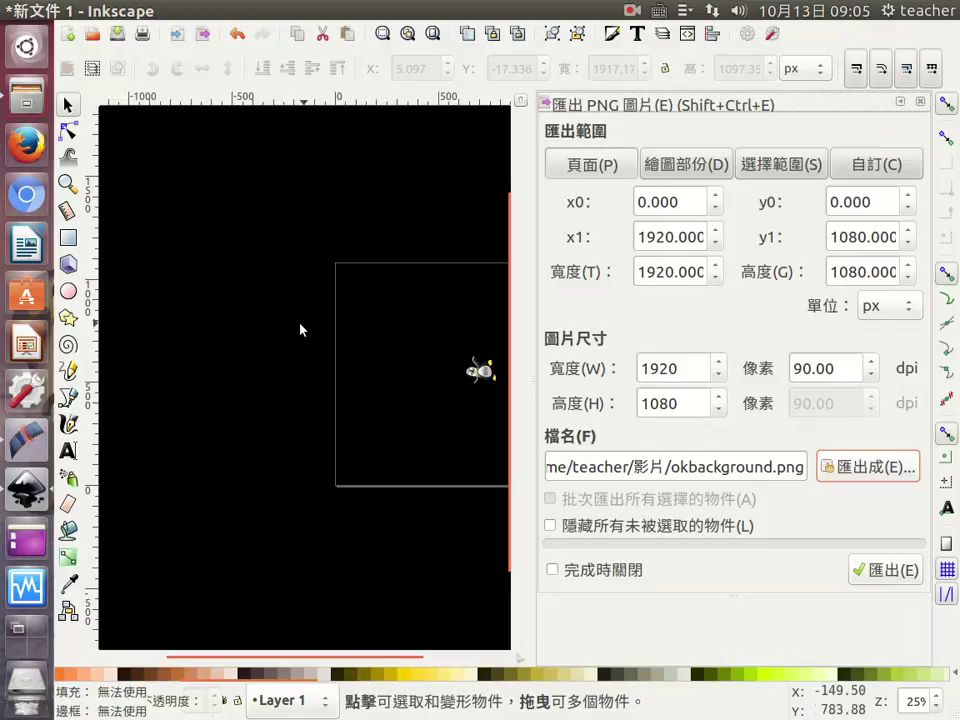
key("alt+Tab")
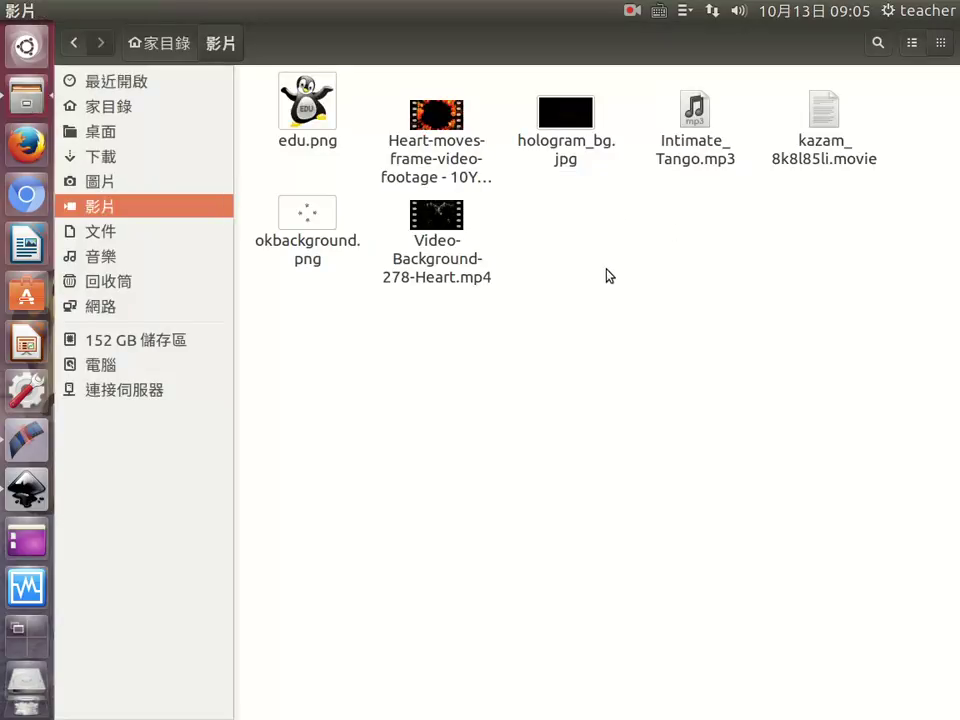
double_click(285, 220)
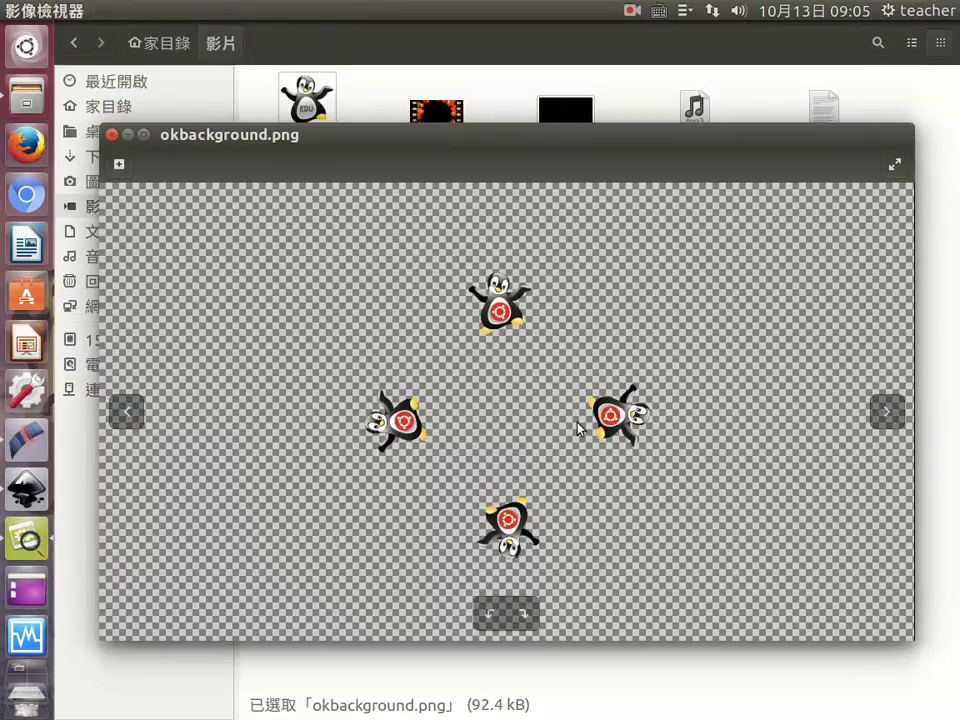
left_click(112, 134)
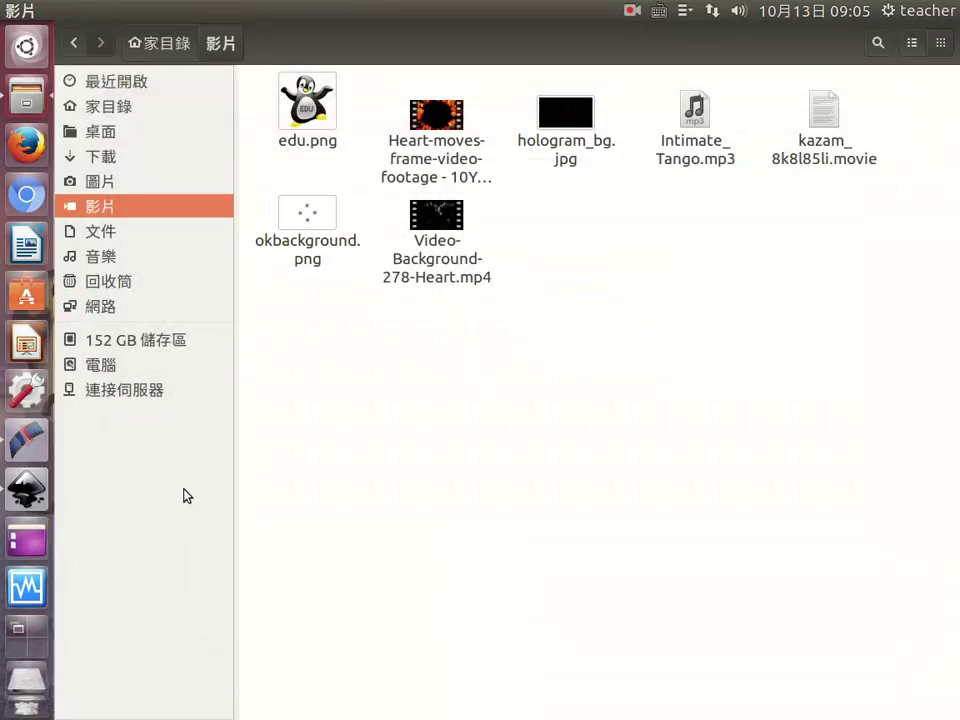
left_click(28, 490)
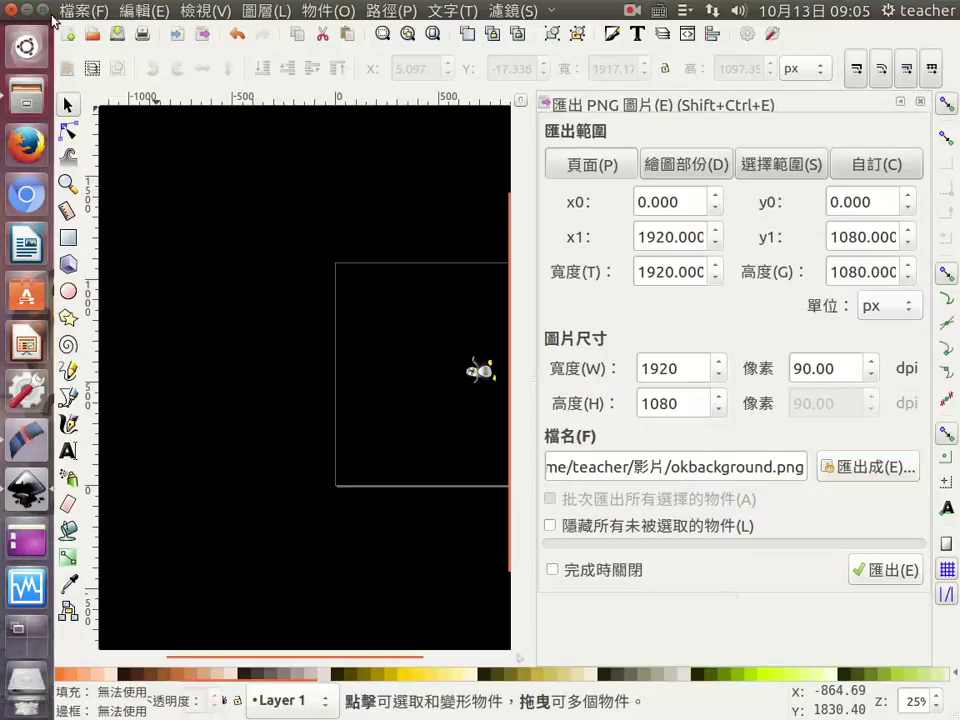
Close Inkscape, saving the drawing as 圖畫.svg
left_click(12, 10)
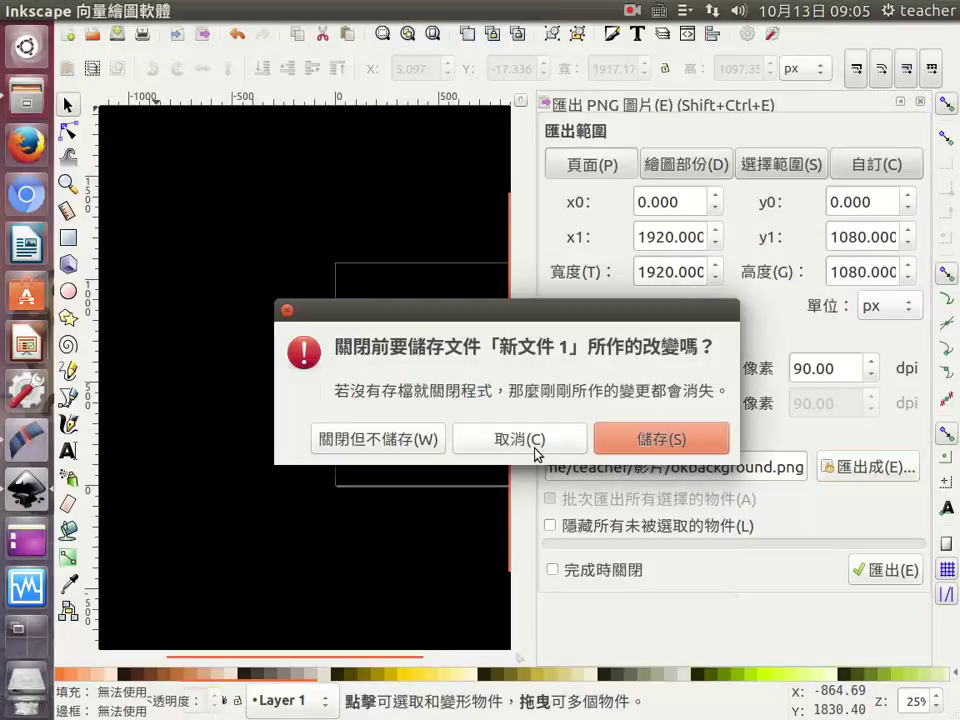
left_click(662, 440)
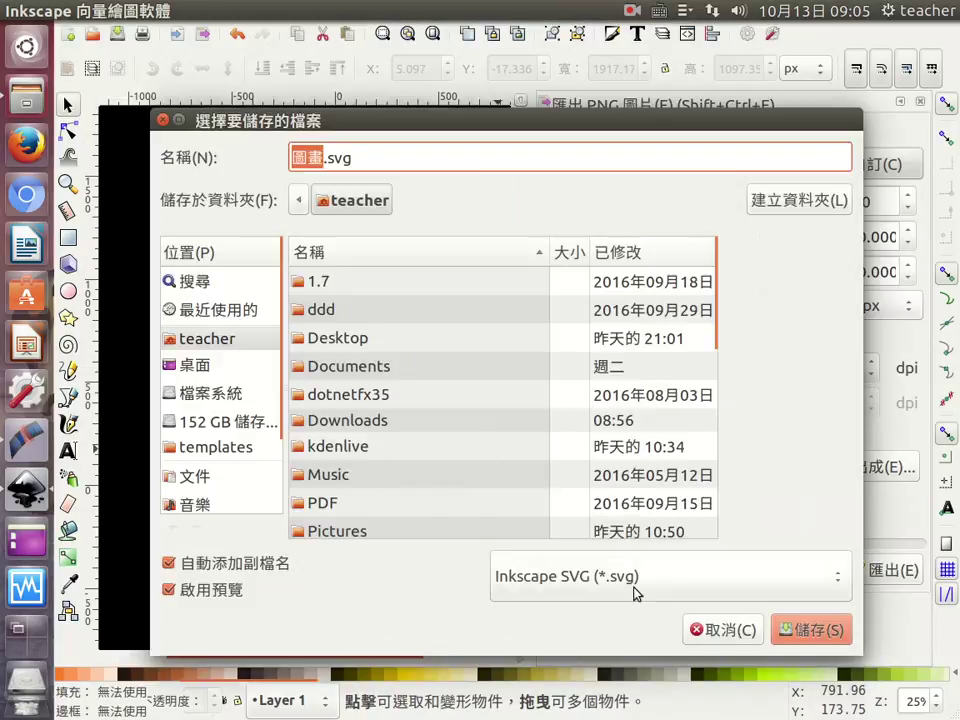
left_click(848, 630)
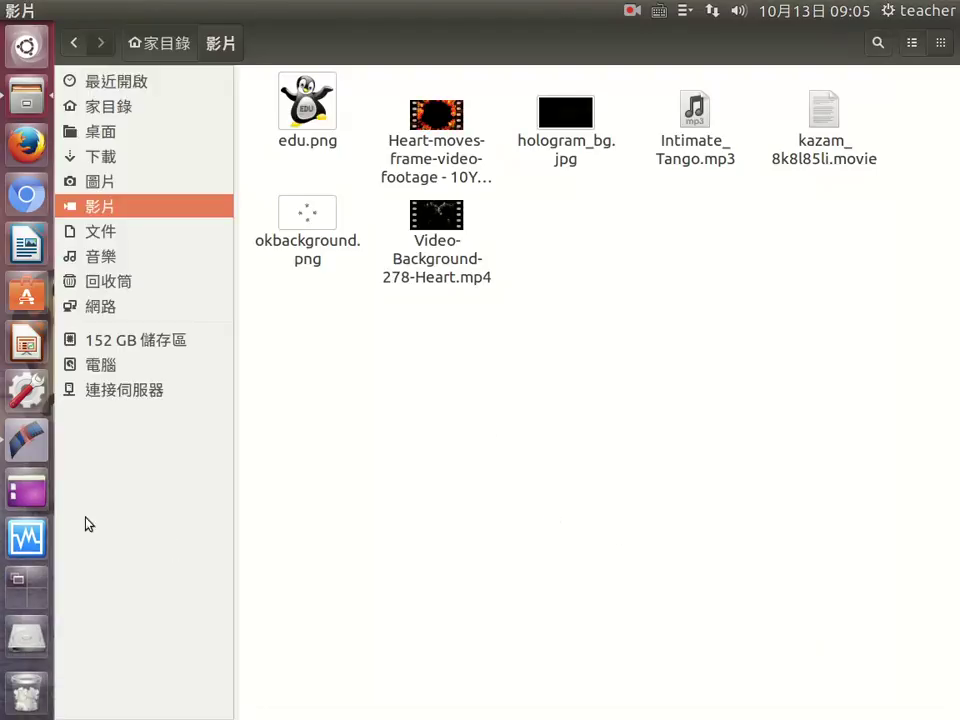
Bring up the 11.kdenlive project and play the heart video clip from the bin
left_click(23, 447)
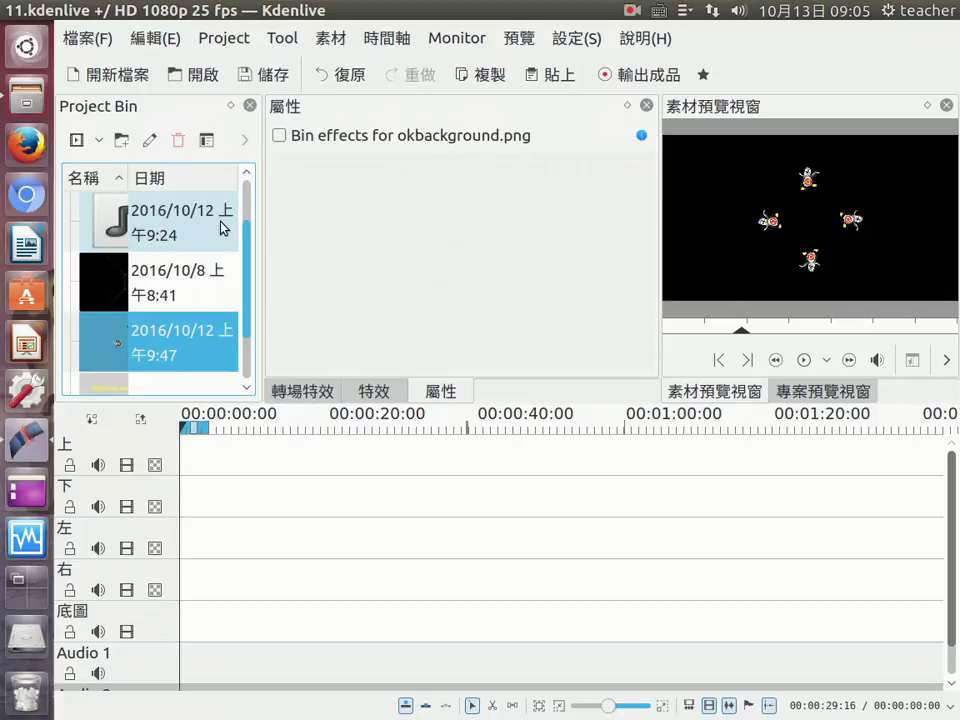
left_click(96, 140)
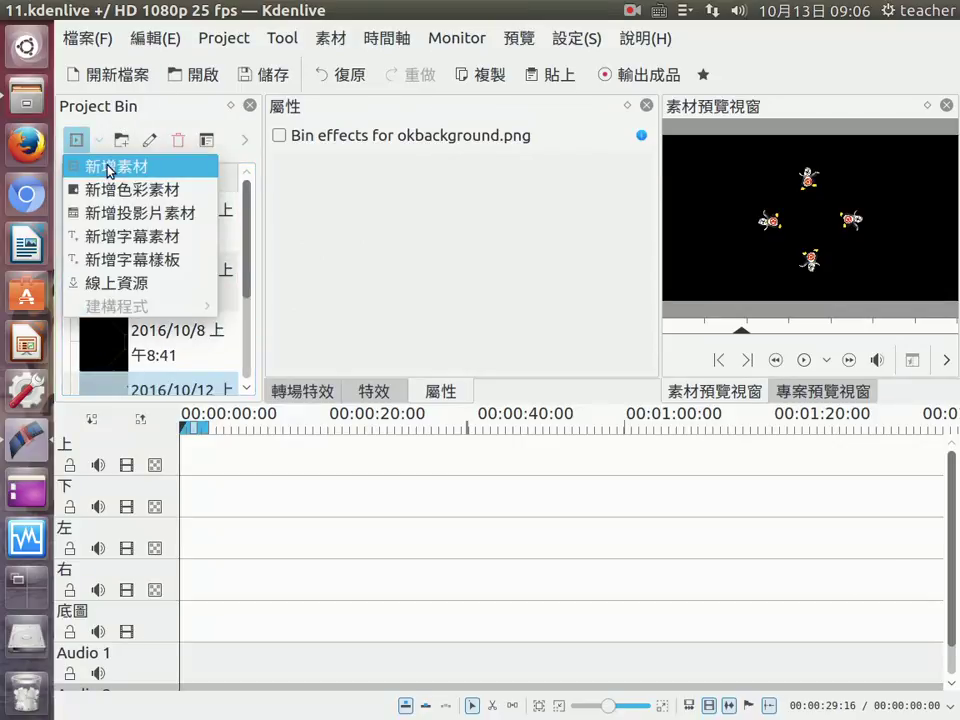
left_click(248, 260)
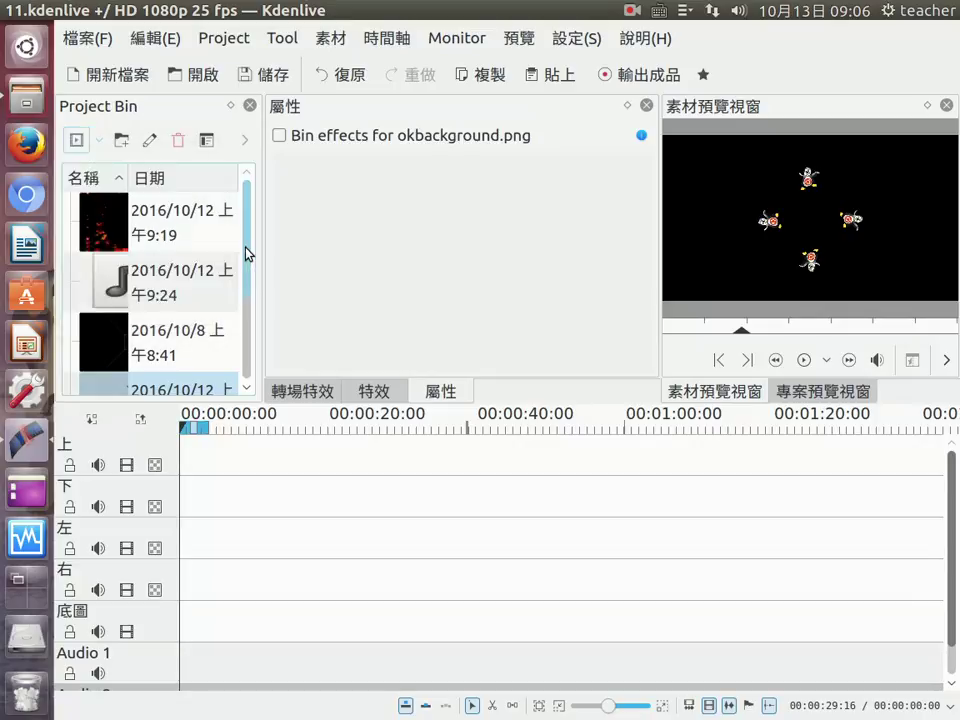
left_click(175, 227)
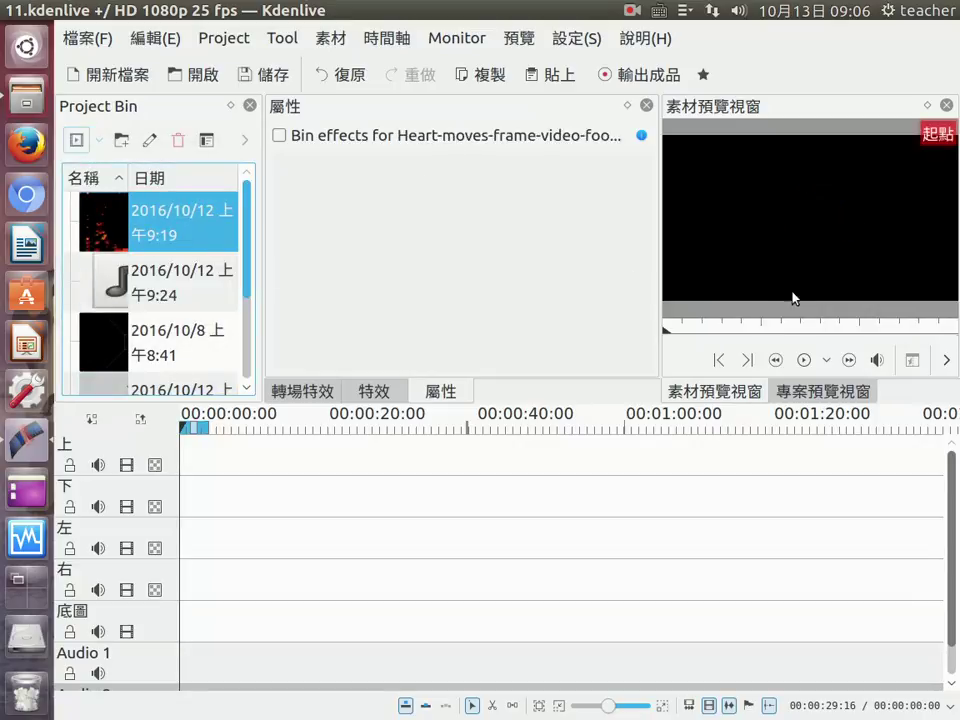
left_click(806, 360)
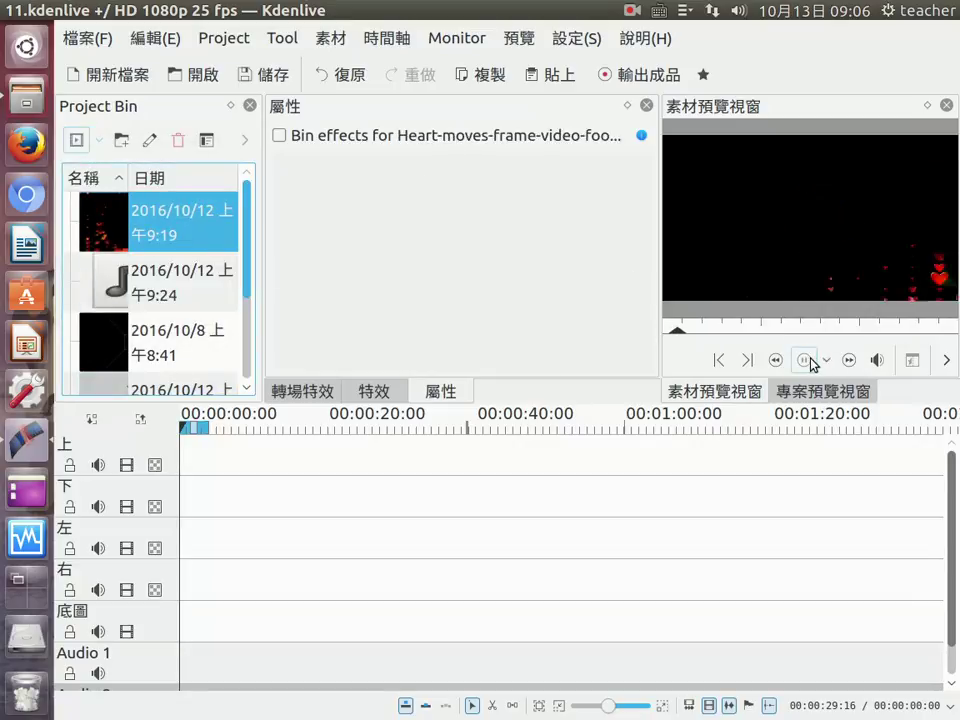
Preview hologram_bg.jpg, Intimate_Tango.mp3, okbackground.png and the 字幕素材 title clip
left_click(150, 322)
left_click(161, 292)
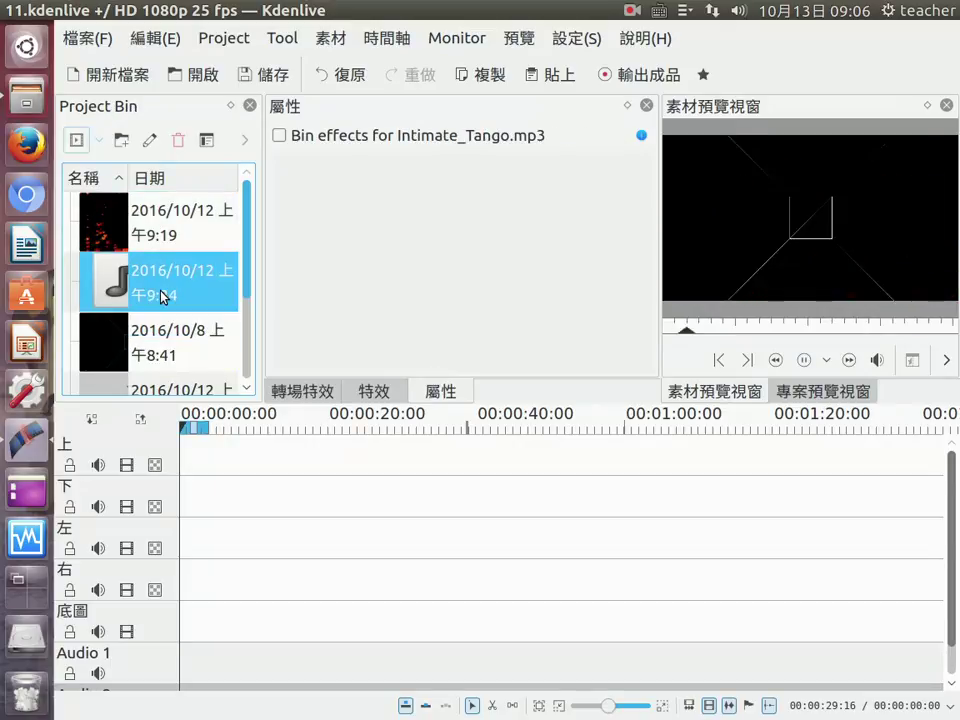
left_click(185, 335)
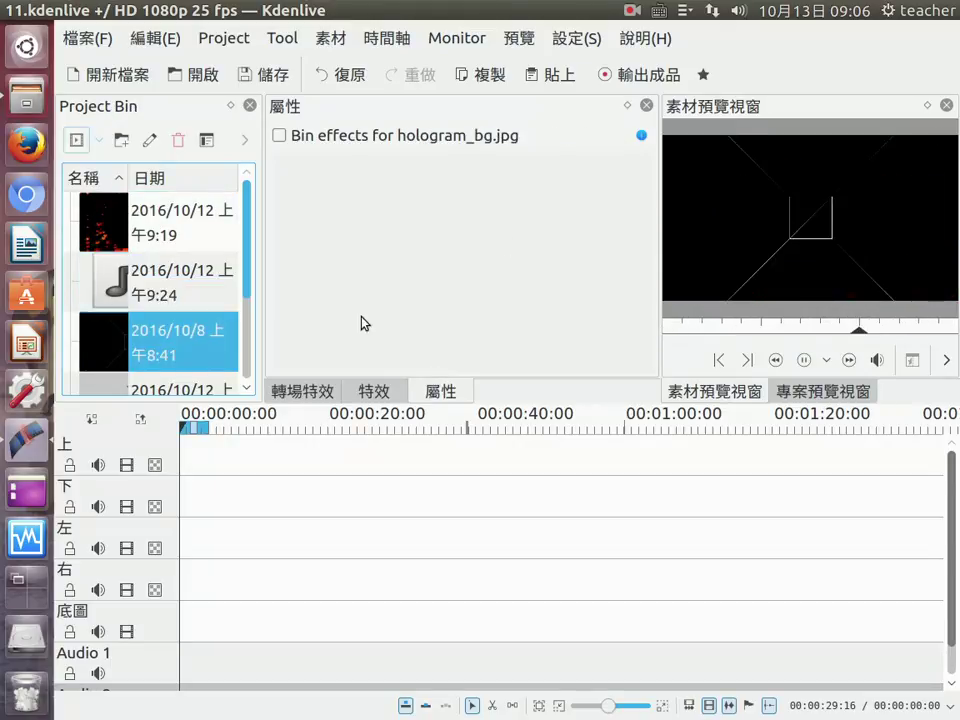
left_click_drag(243, 285, 251, 347)
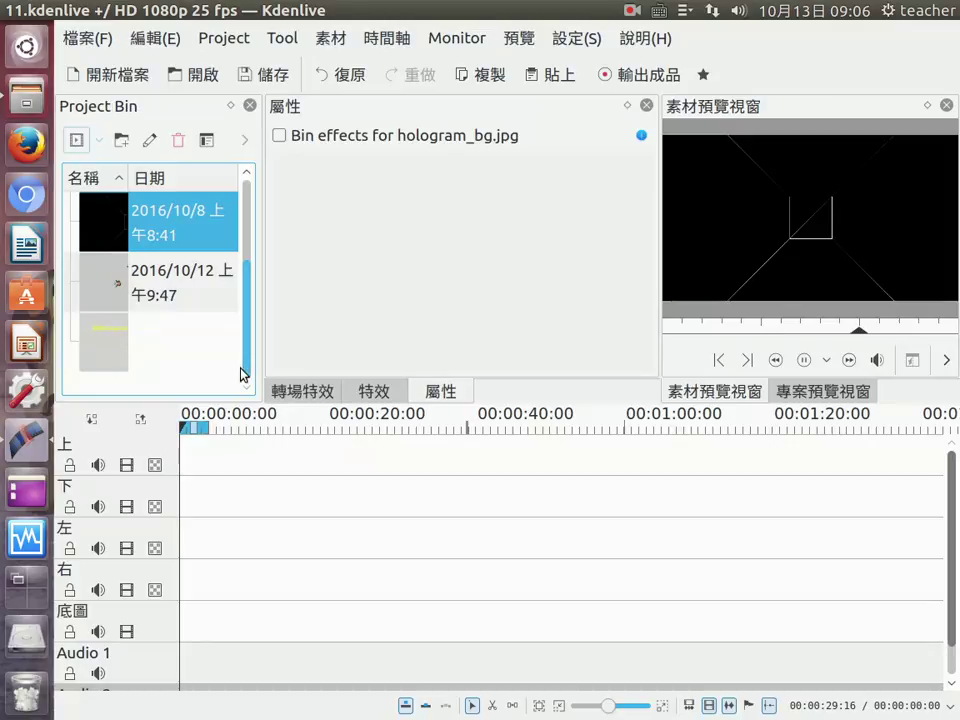
left_click(185, 296)
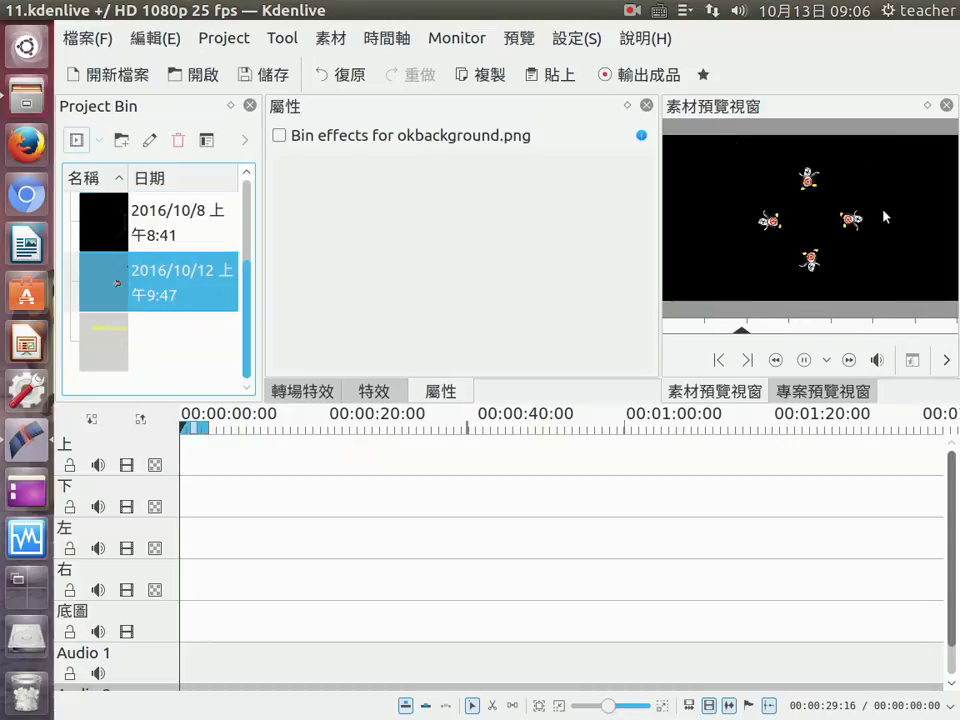
left_click(138, 347)
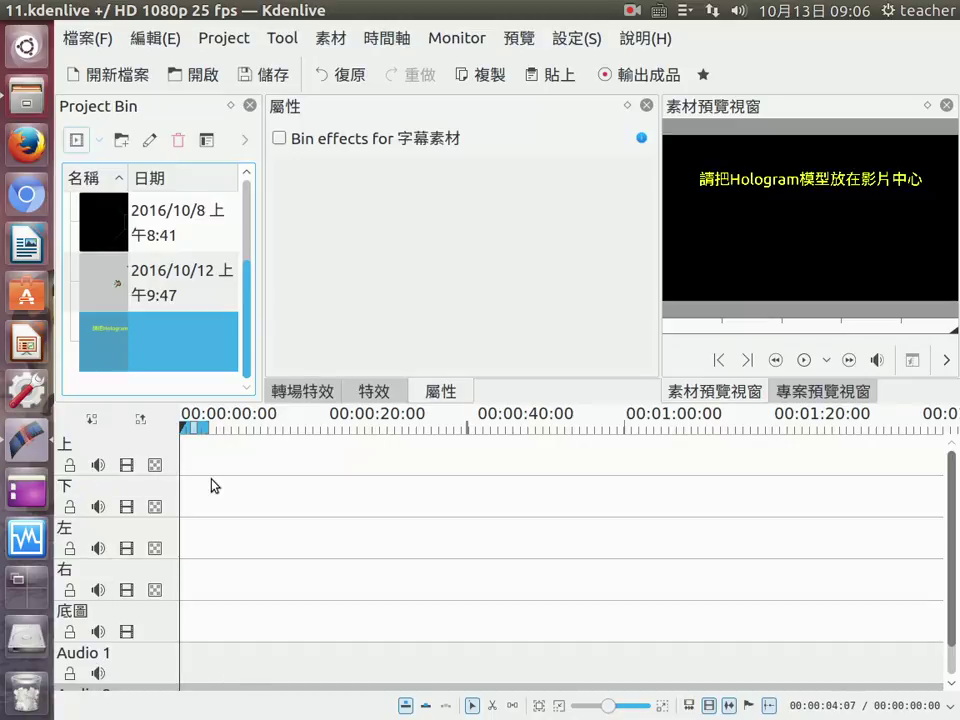
Place hologram_bg.jpg on the 底圖 track starting at 00:00:00:00
scroll(236, 323, "up", 1)
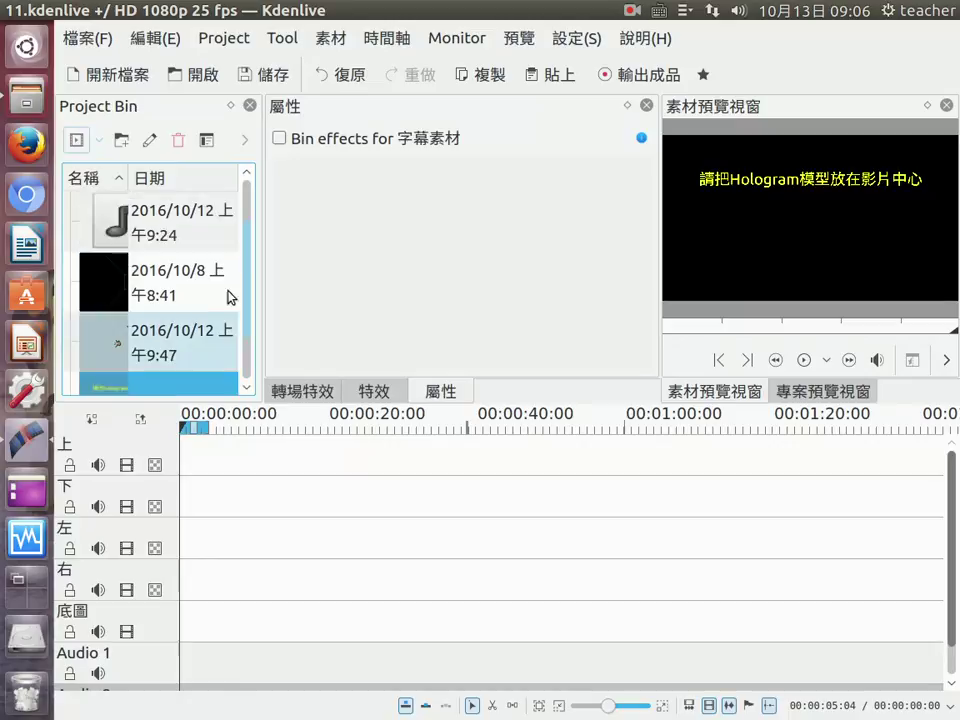
scroll(230, 300, "up", 1)
left_click_drag(244, 249, 250, 323)
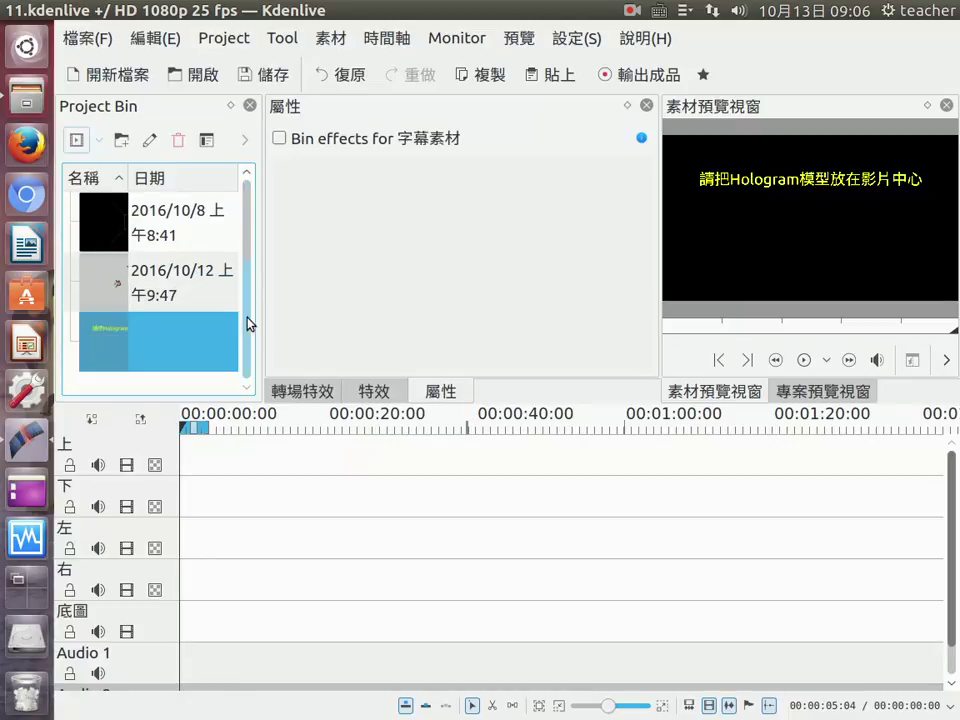
left_click(108, 226)
mouse_move(108, 228)
left_mouse_down()
mouse_move(200, 566)
mouse_move(180, 588)
left_mouse_up()
Drop hologram_bg.jpg at 00:00 on 底圖, play the preview, and drag the title clip toward 右
left_click_drag(86, 252, 184, 628)
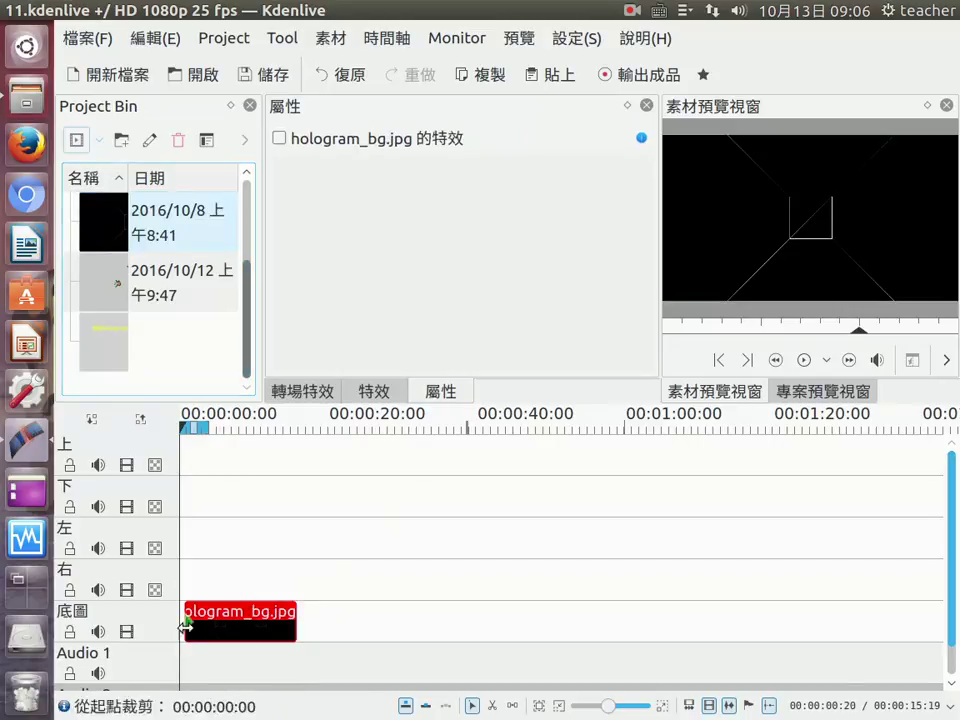
left_click(225, 432)
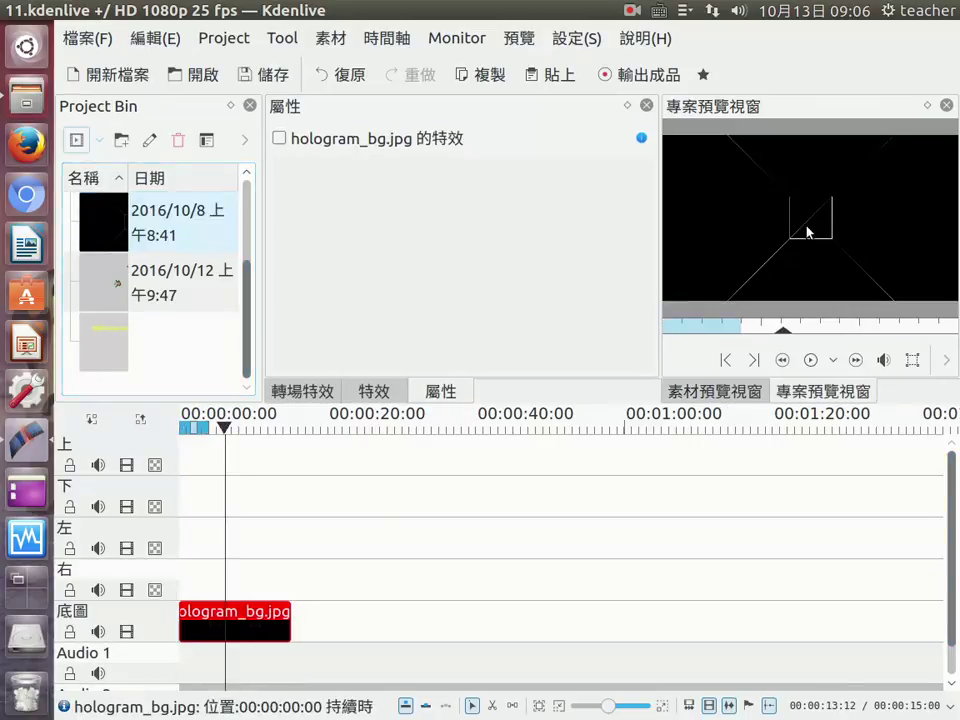
key("space")
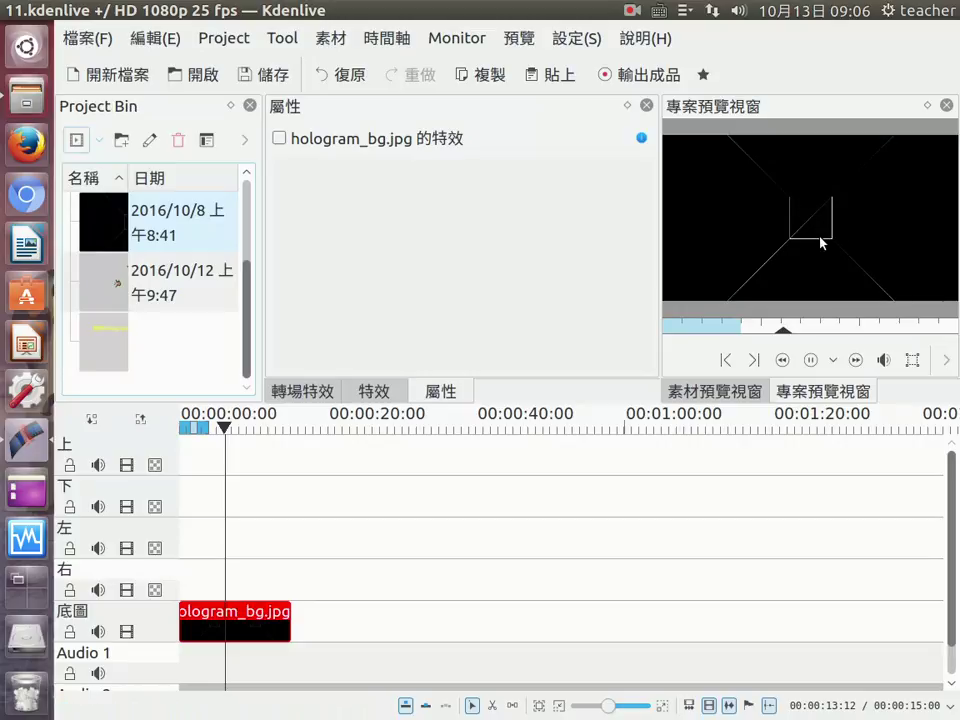
mouse_move(118, 332)
left_mouse_down()
mouse_move(176, 555)
mouse_move(265, 539)
mouse_move(300, 580)
mouse_move(201, 580)
left_mouse_up()
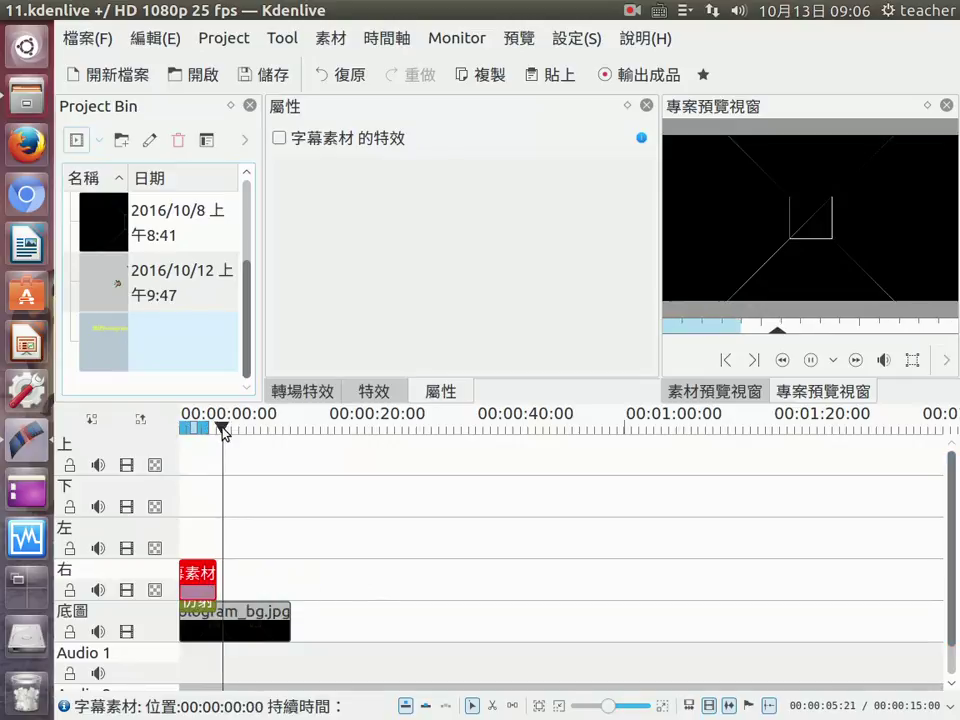
Lengthen the 字幕素材 title clip on 右 to 00:00:05:23 and stop playback
left_click_drag(225, 432, 201, 430)
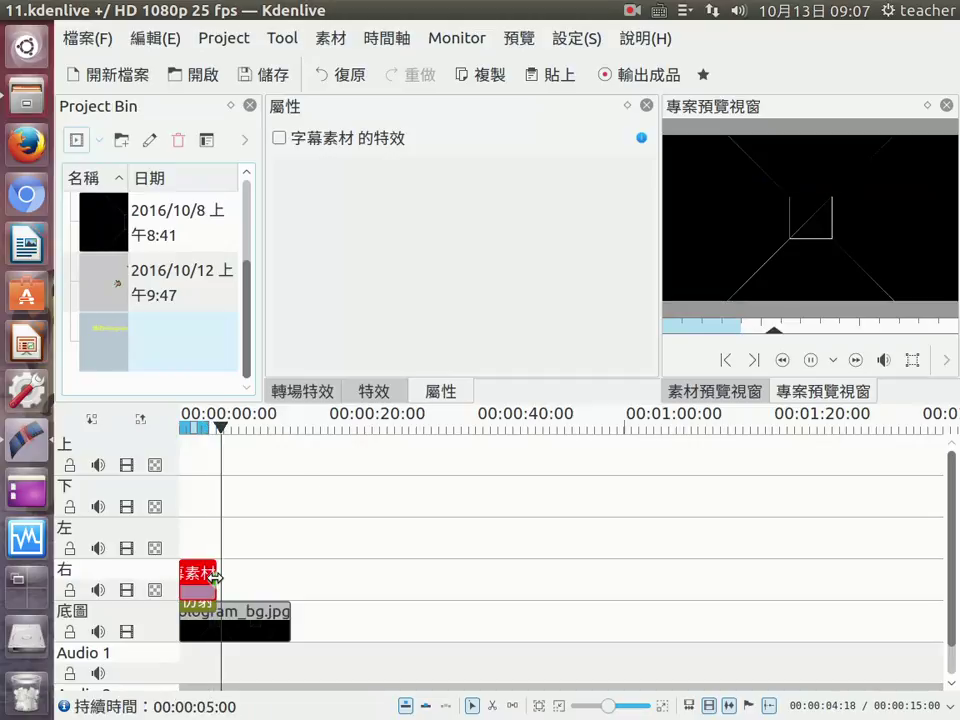
left_click_drag(215, 578, 223, 578)
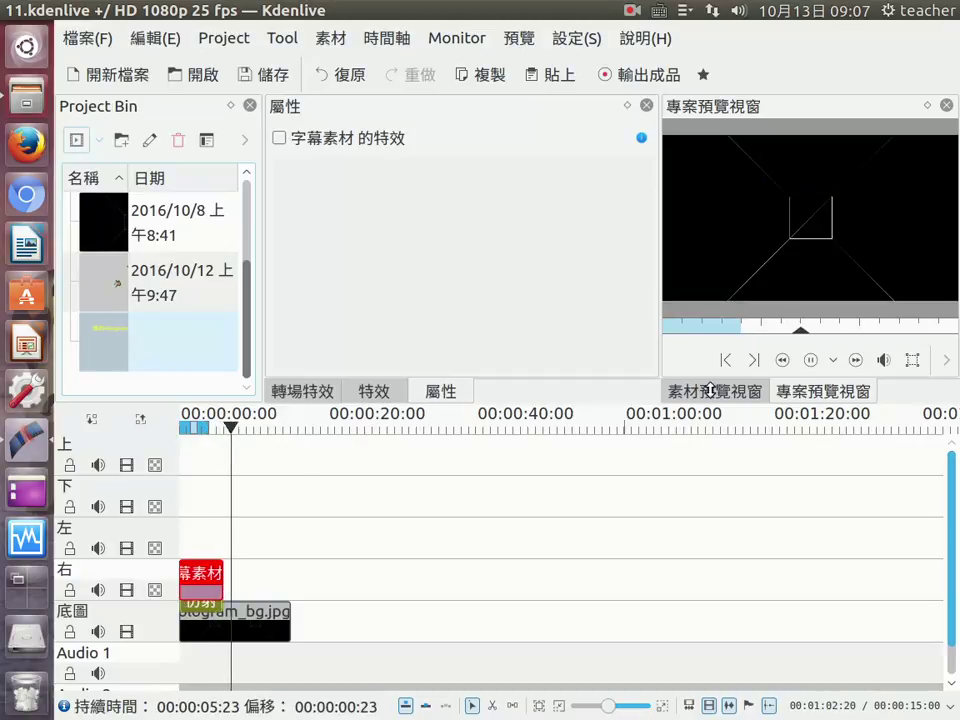
left_click(808, 362)
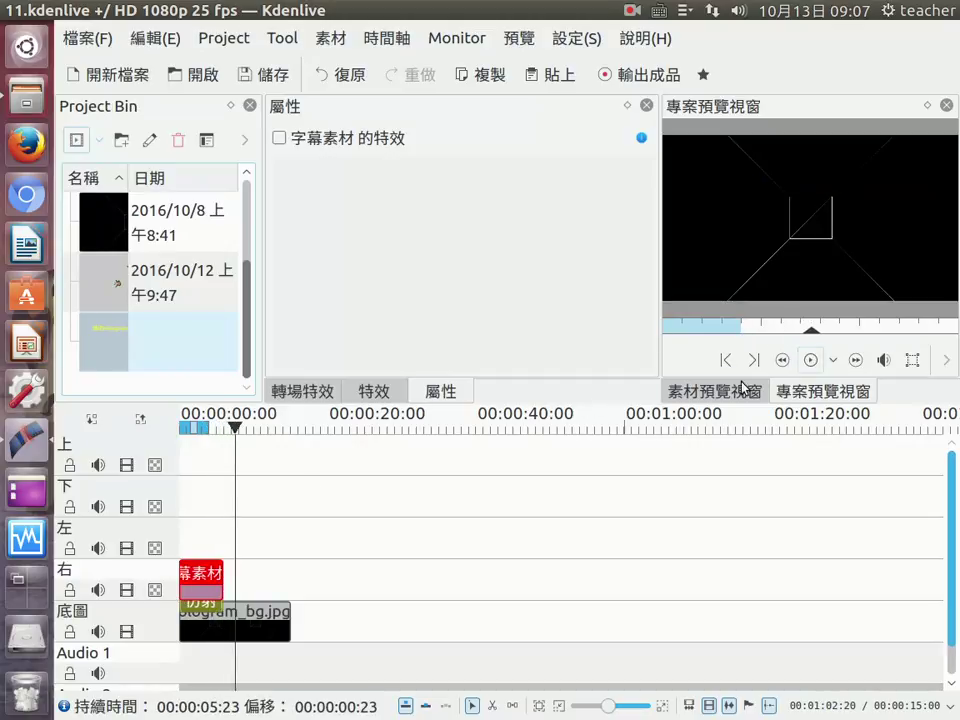
left_click(310, 525)
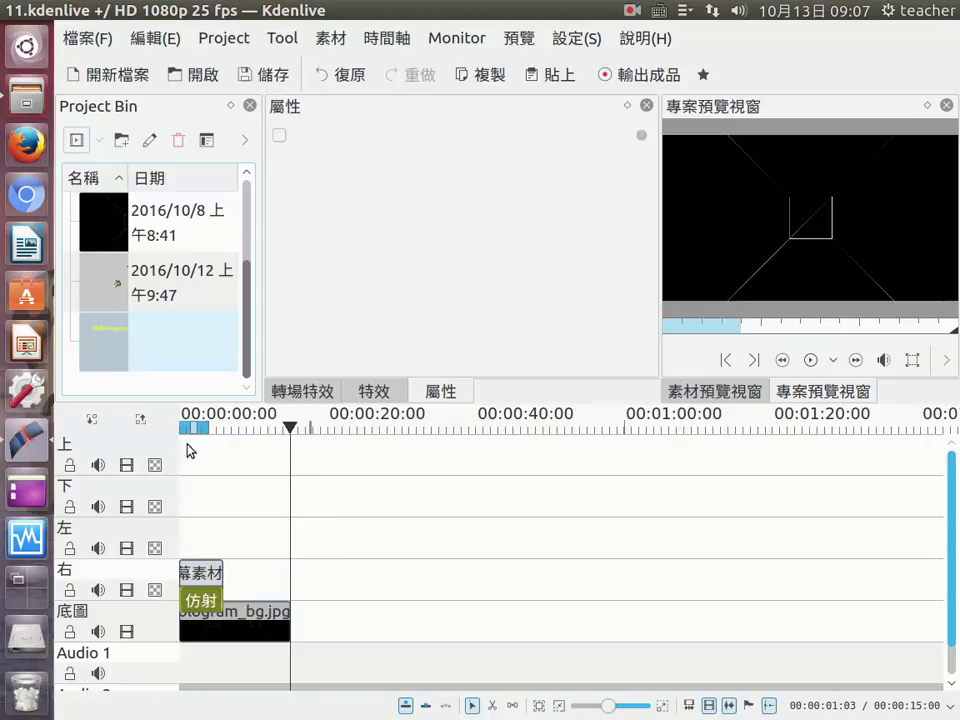
Place okbackground.png on 底圖 right after hologram_bg.jpg
mouse_move(120, 285)
left_mouse_down()
mouse_move(424, 491)
mouse_move(308, 622)
left_mouse_up()
left_click_drag(377, 621, 362, 621)
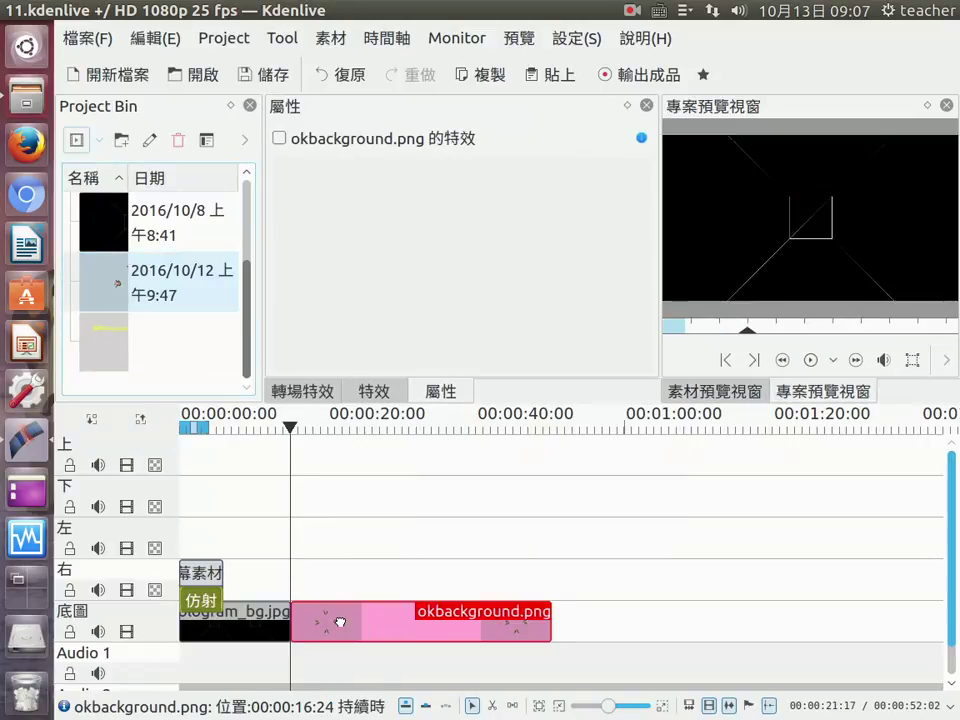
mouse_move(355, 432)
left_mouse_down()
mouse_move(388, 450)
mouse_move(417, 448)
left_mouse_up()
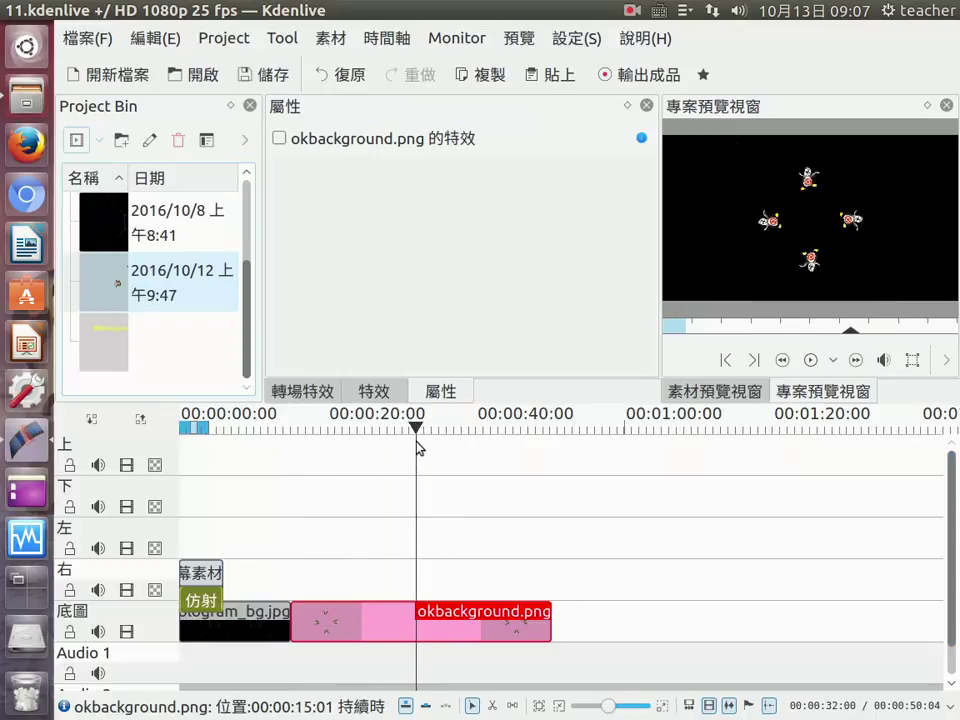
Put the heart video on track 右 above okbackground.png with a 溶解 dissolve
left_click_drag(247, 317, 242, 197)
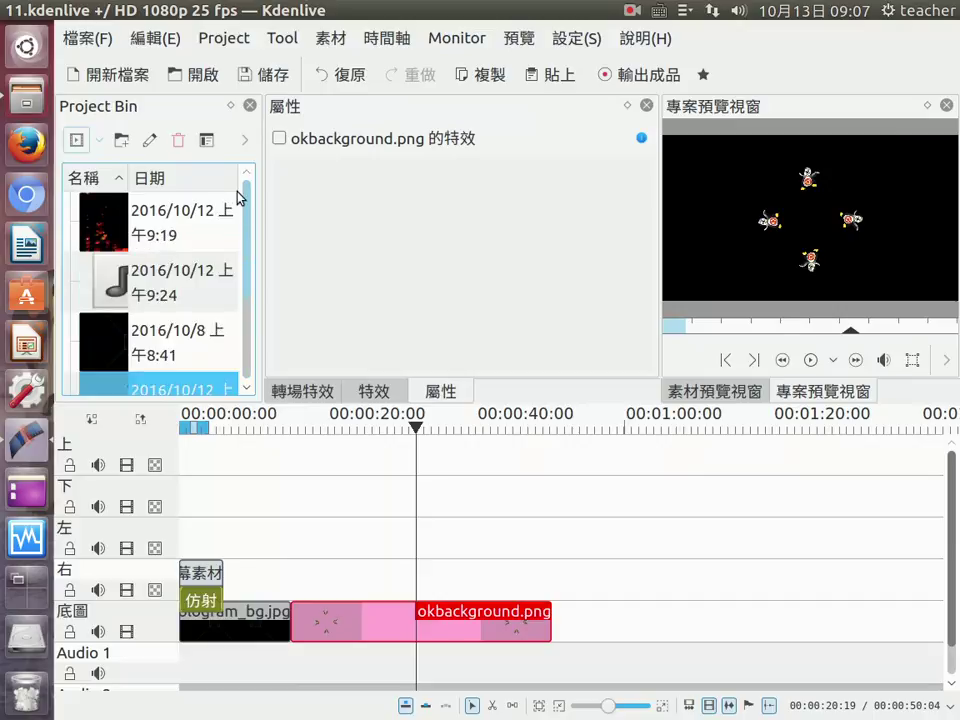
mouse_move(102, 220)
left_mouse_down()
mouse_move(288, 355)
mouse_move(282, 545)
left_mouse_up()
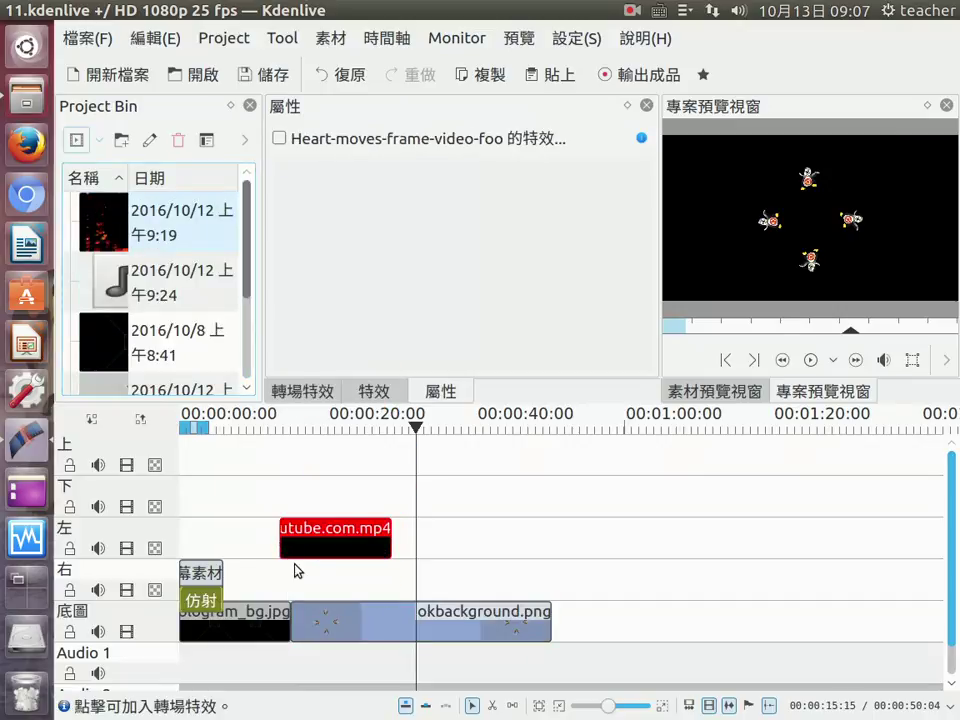
left_click_drag(343, 544, 348, 573)
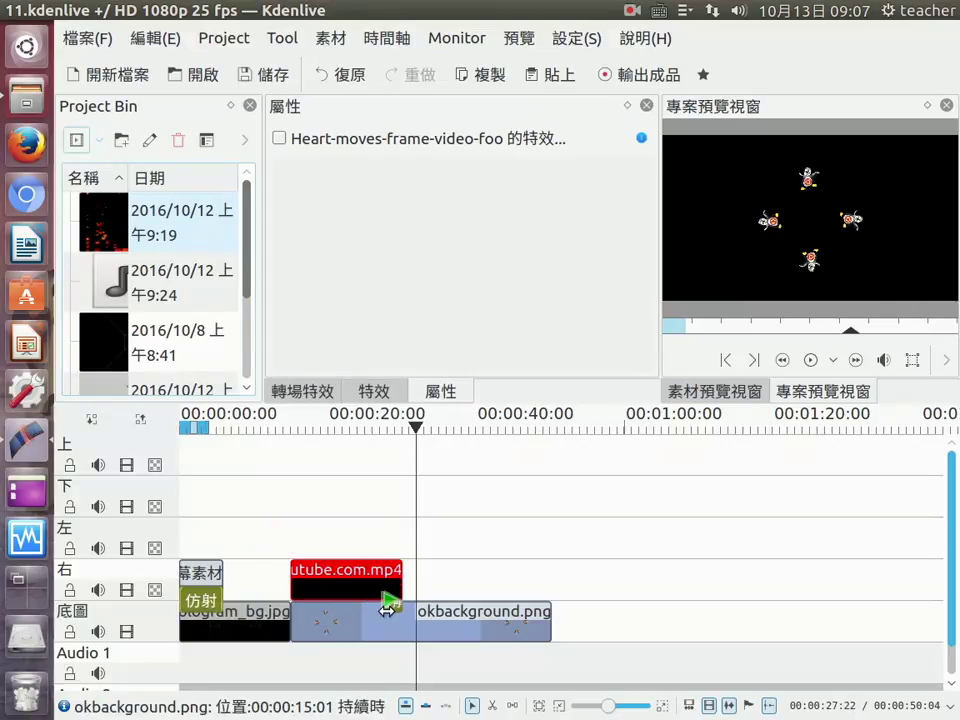
left_click(388, 603)
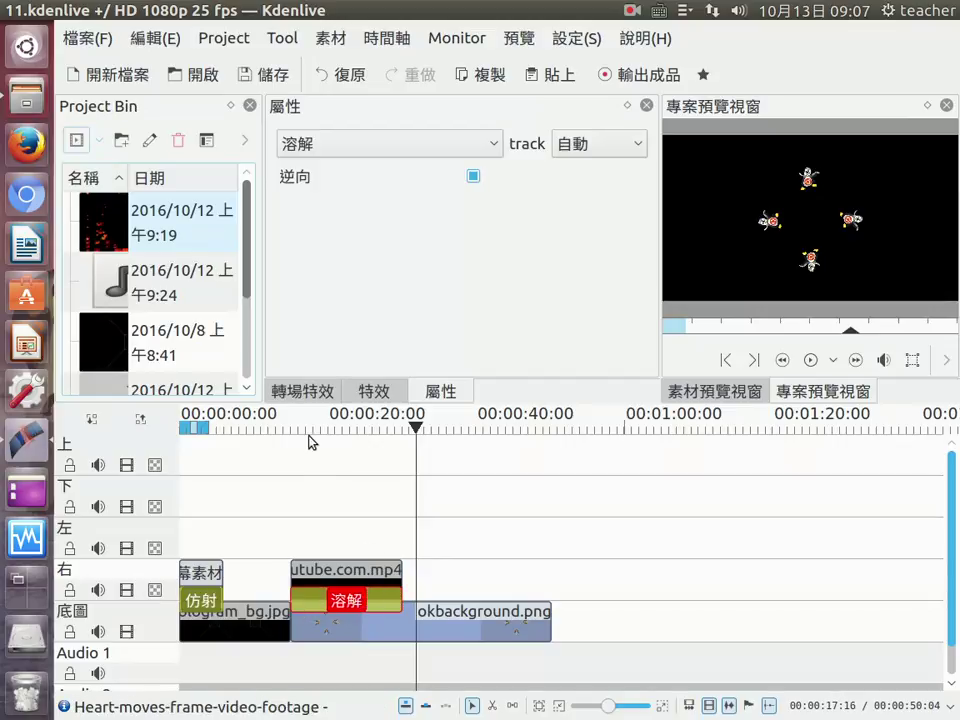
left_click_drag(305, 428, 341, 428)
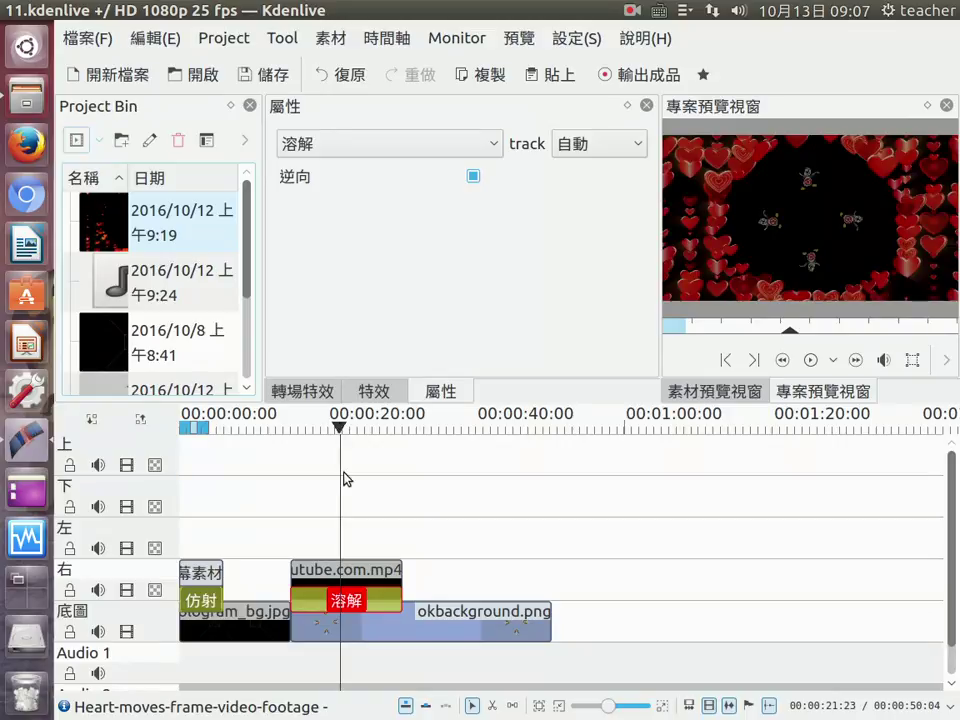
Add the 旋轉和傾斜 (Rotate and Shear) effect to the heart clip on 右
right_click(378, 572)
mouse_move(462, 568)
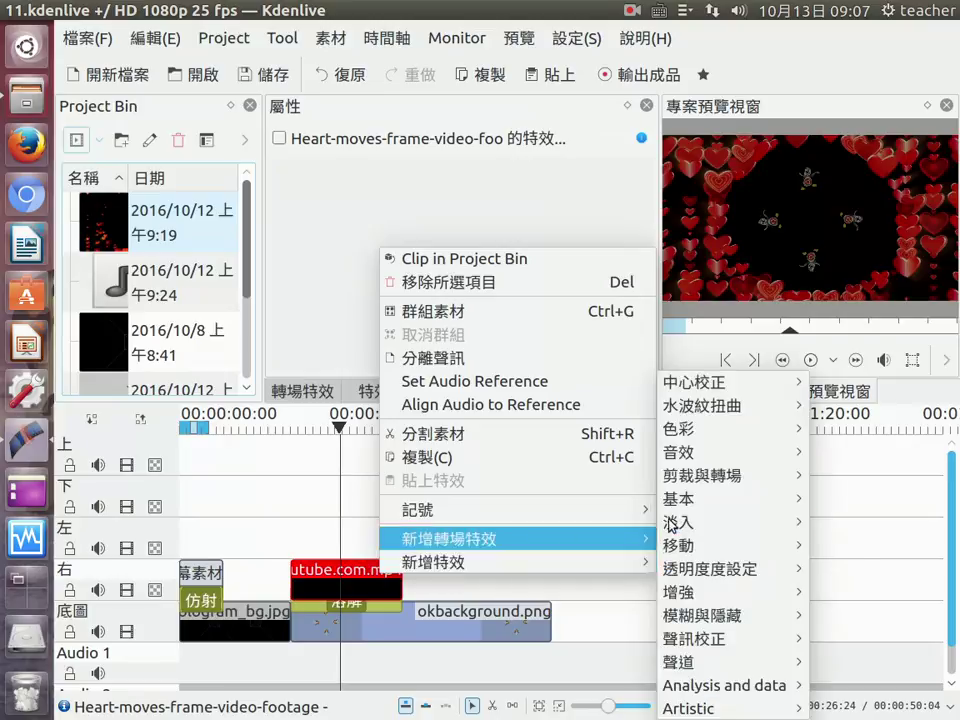
mouse_move(745, 494)
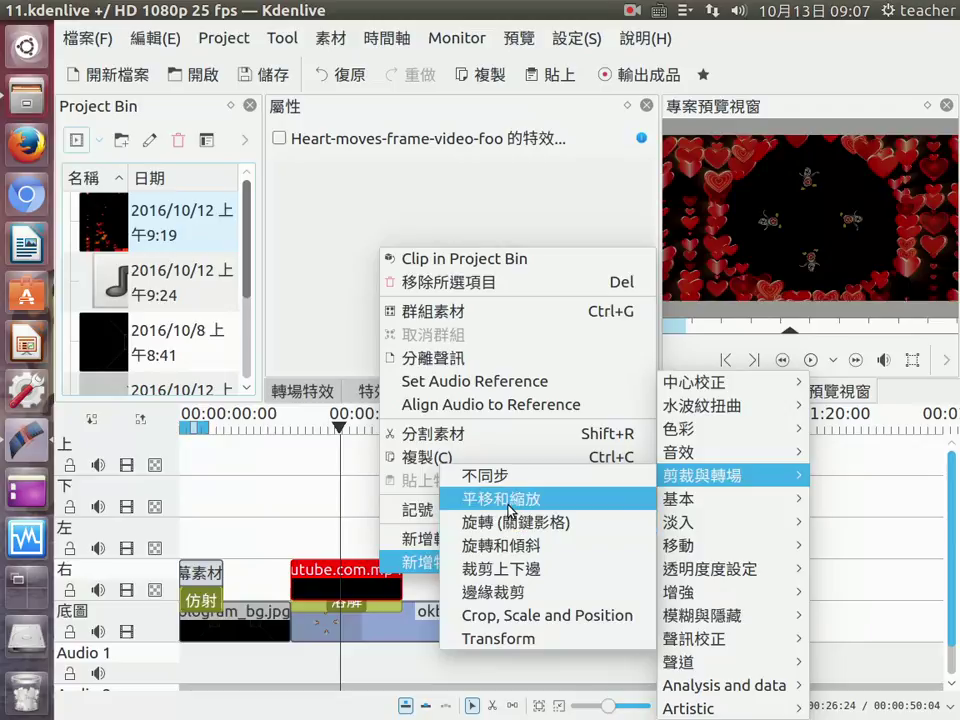
left_click(513, 556)
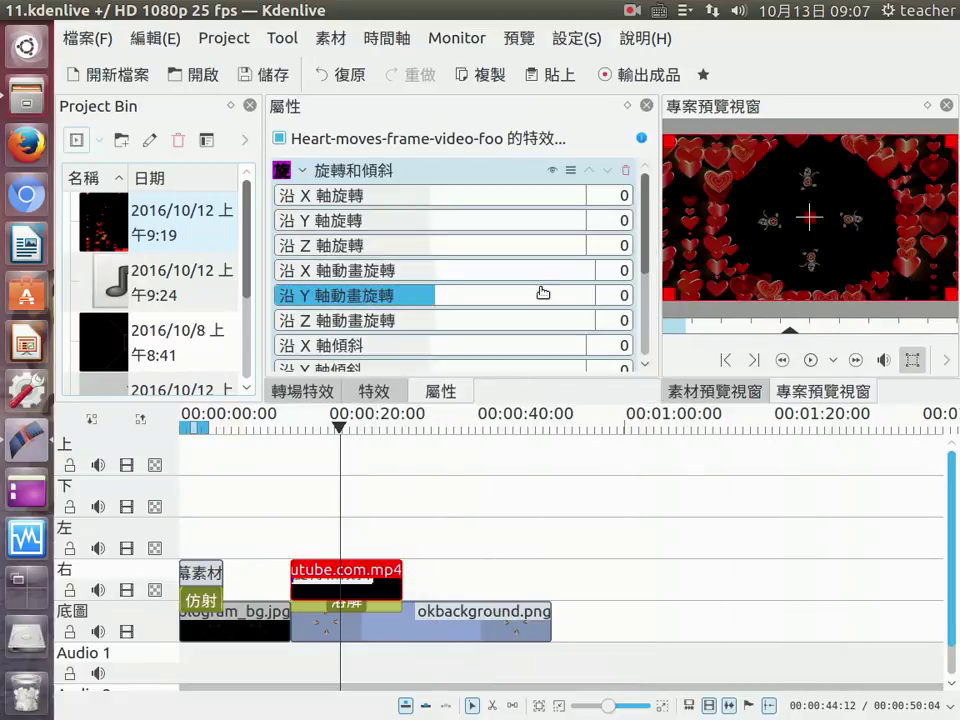
Set the heart clip's size to 30% and move it to the top centre of the frame
left_click_drag(648, 236, 636, 343)
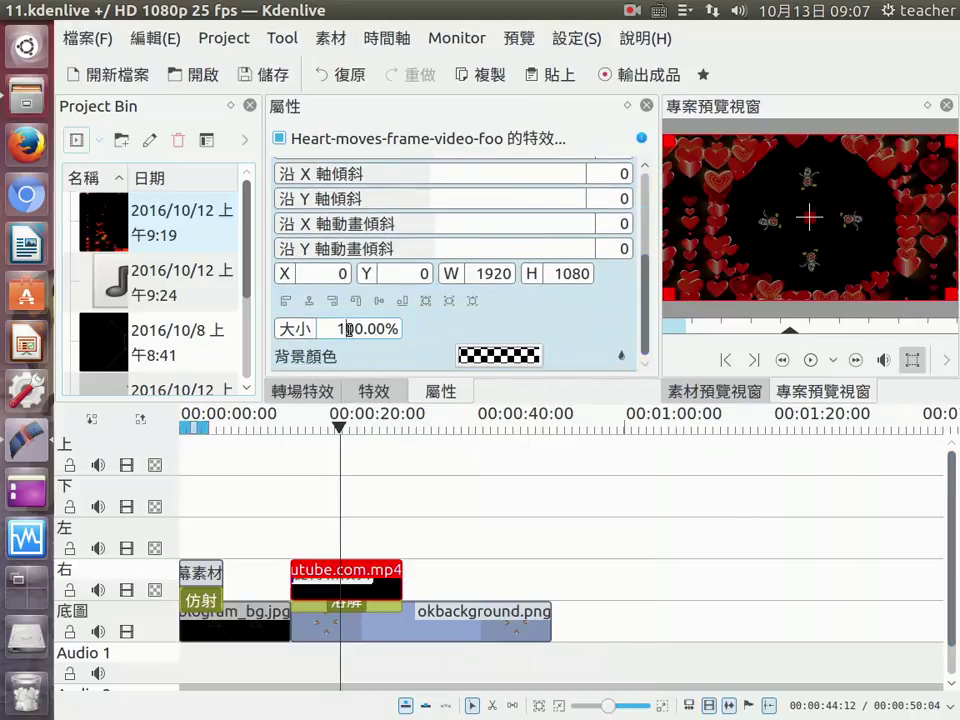
key("BackSpace")
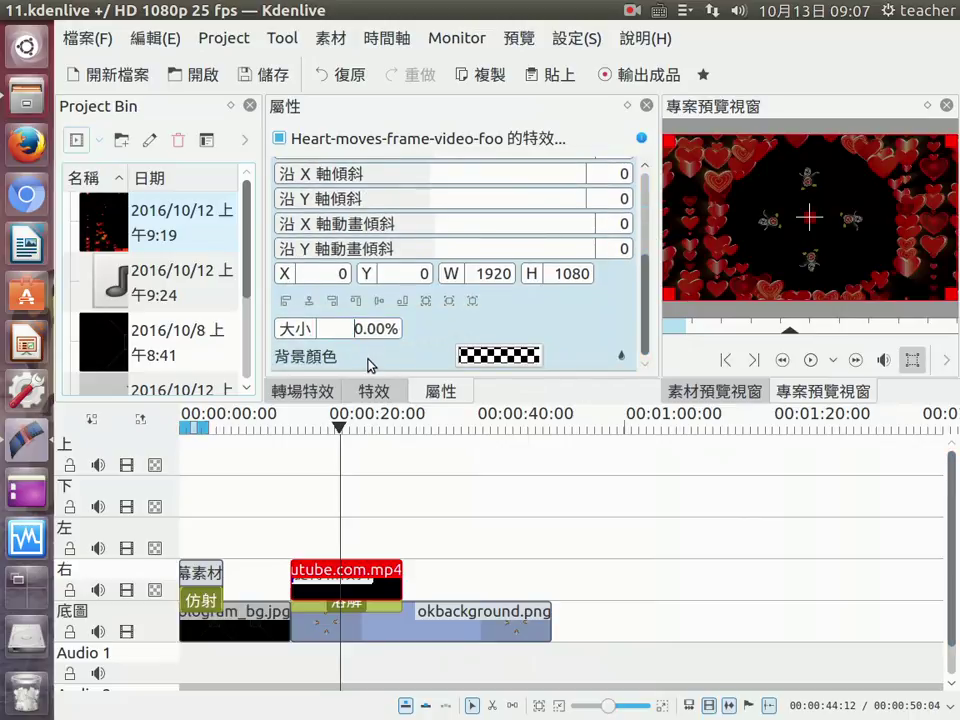
type("3")
key("Return")
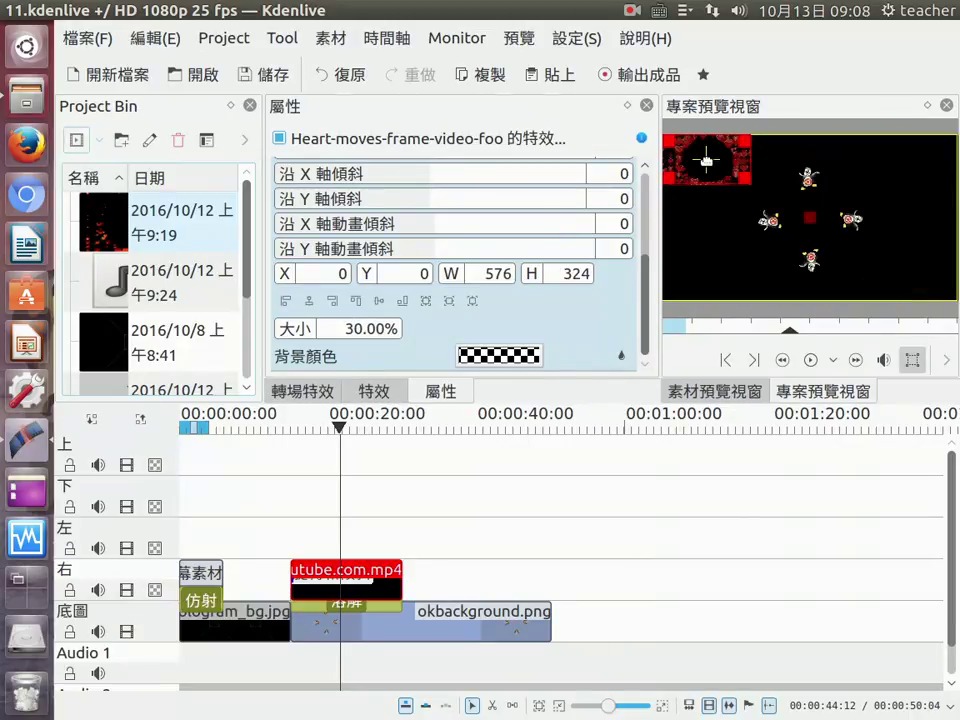
left_click_drag(706, 158, 806, 176)
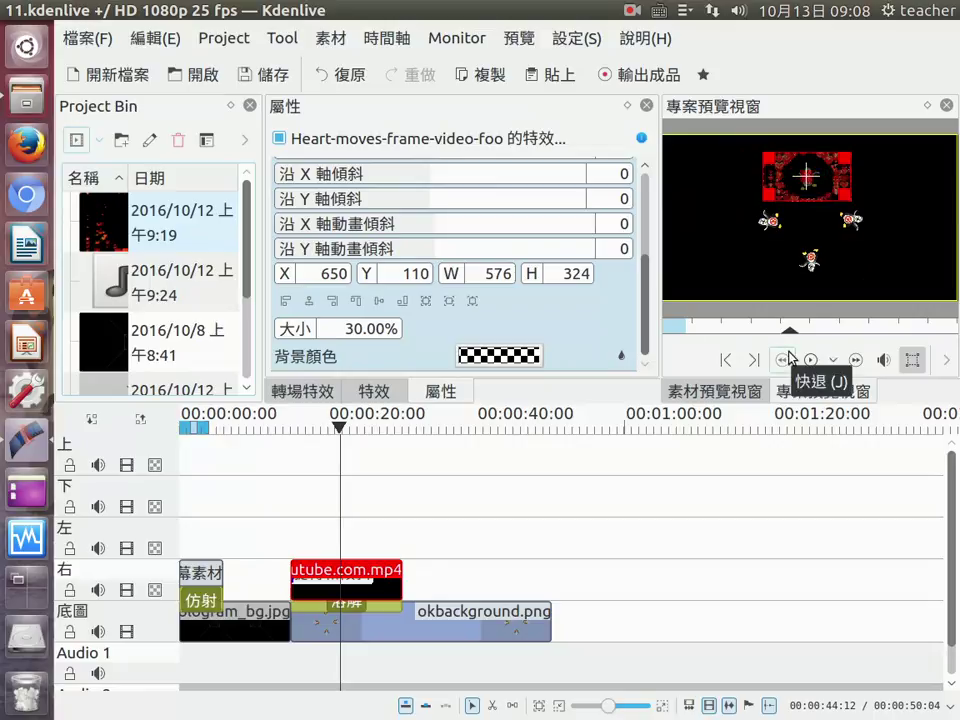
left_click(312, 601)
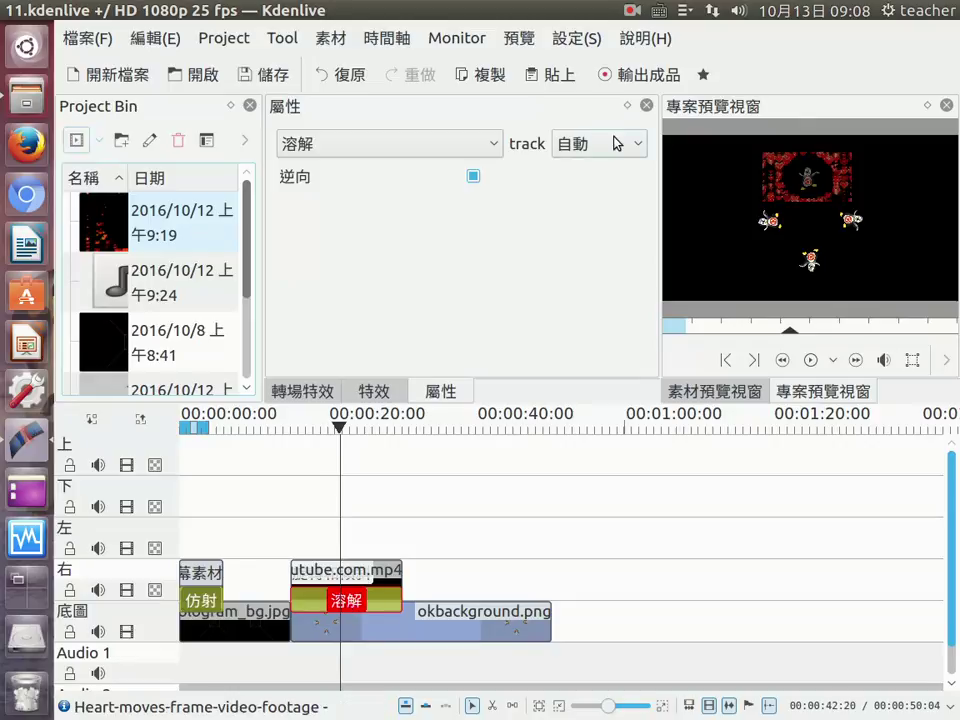
Composite the first dissolve onto 底圖 and move the heart clip up to track 上
left_click(612, 141)
left_click(610, 208)
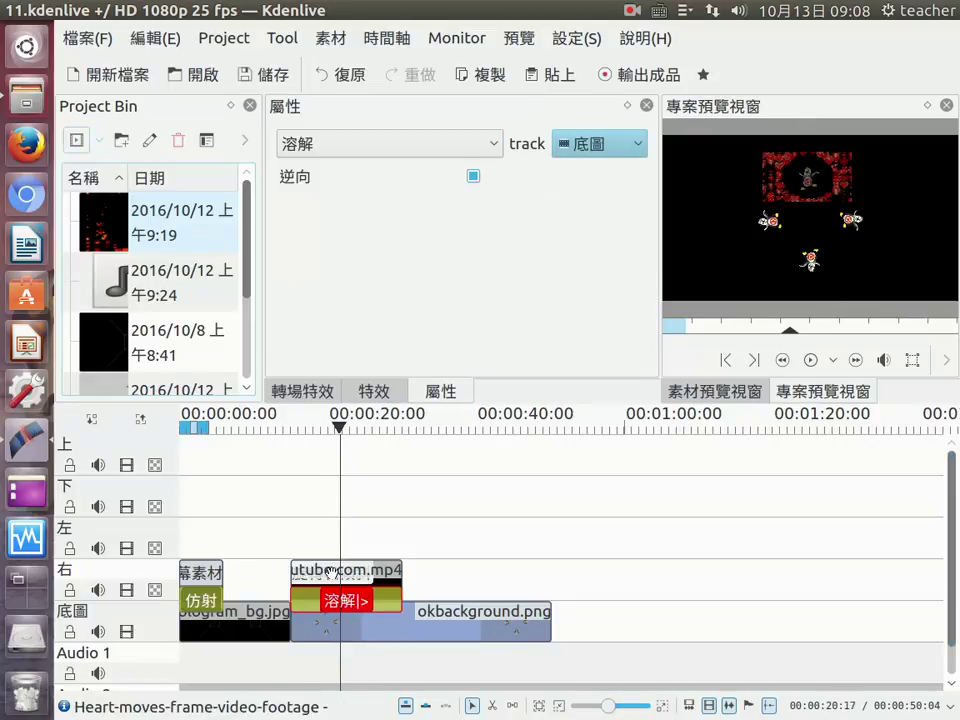
left_click_drag(330, 571, 329, 458)
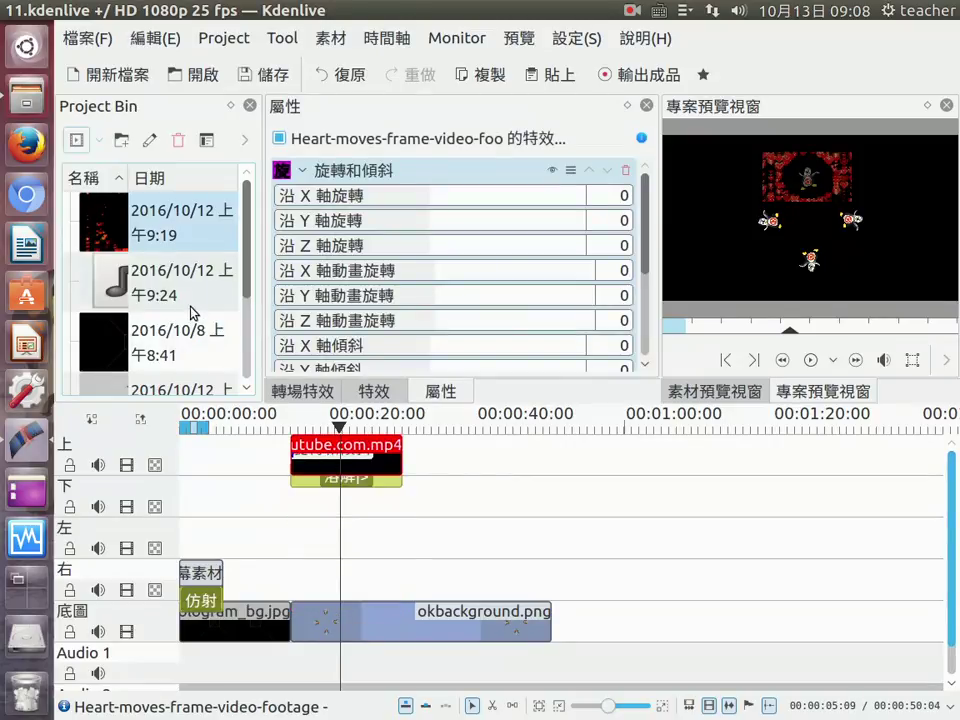
Add a second heart copy on track 右 with a dissolve composited onto 底圖
left_click_drag(110, 232, 297, 571)
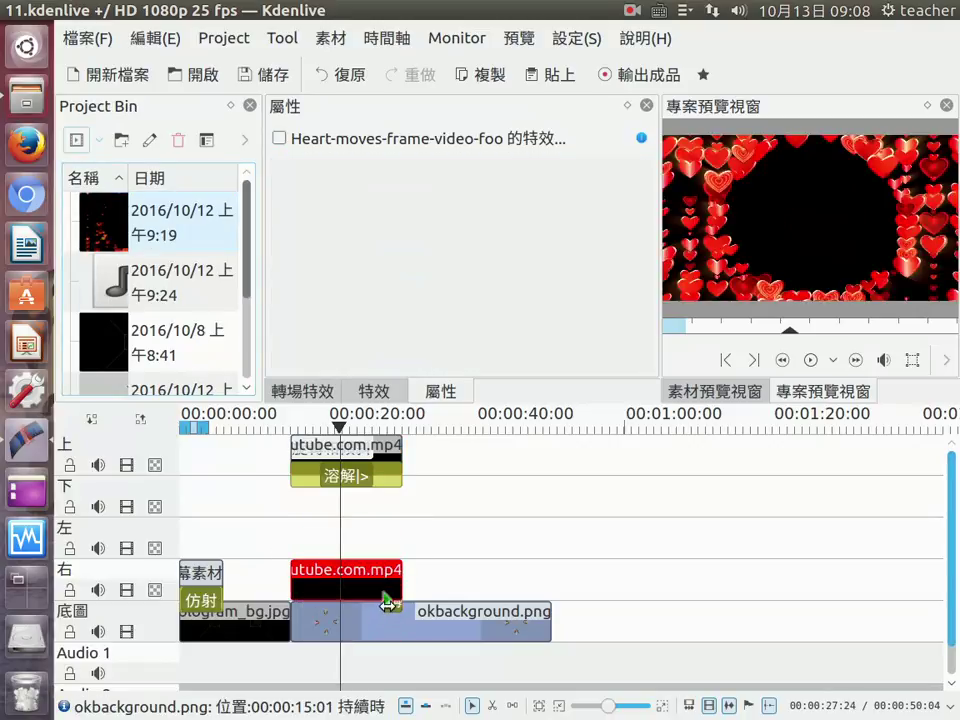
left_click(393, 601)
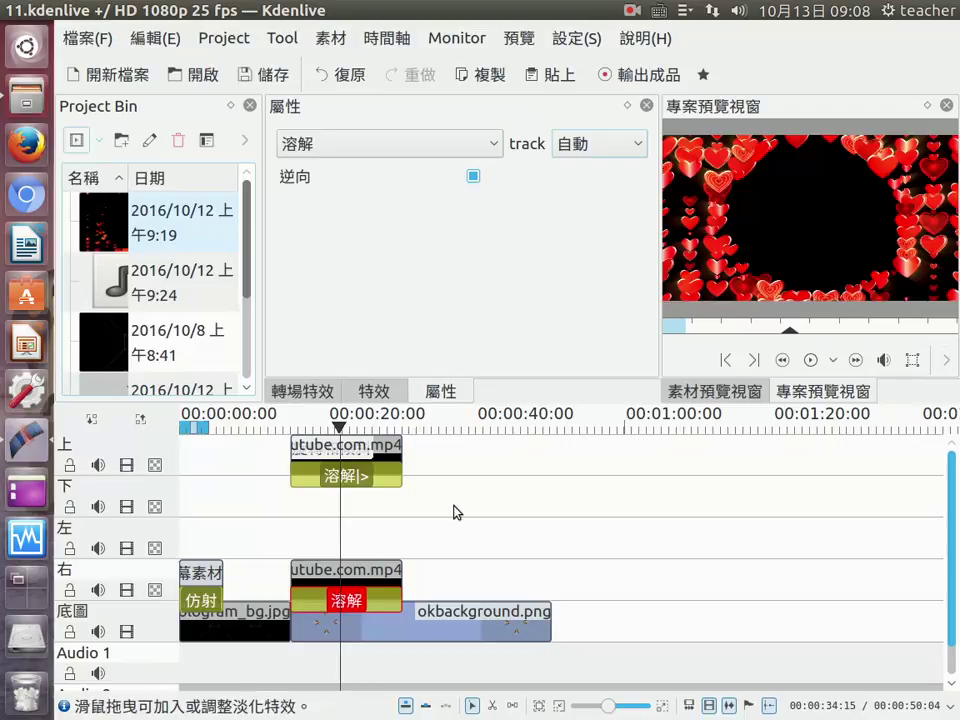
left_click(612, 145)
left_click(590, 205)
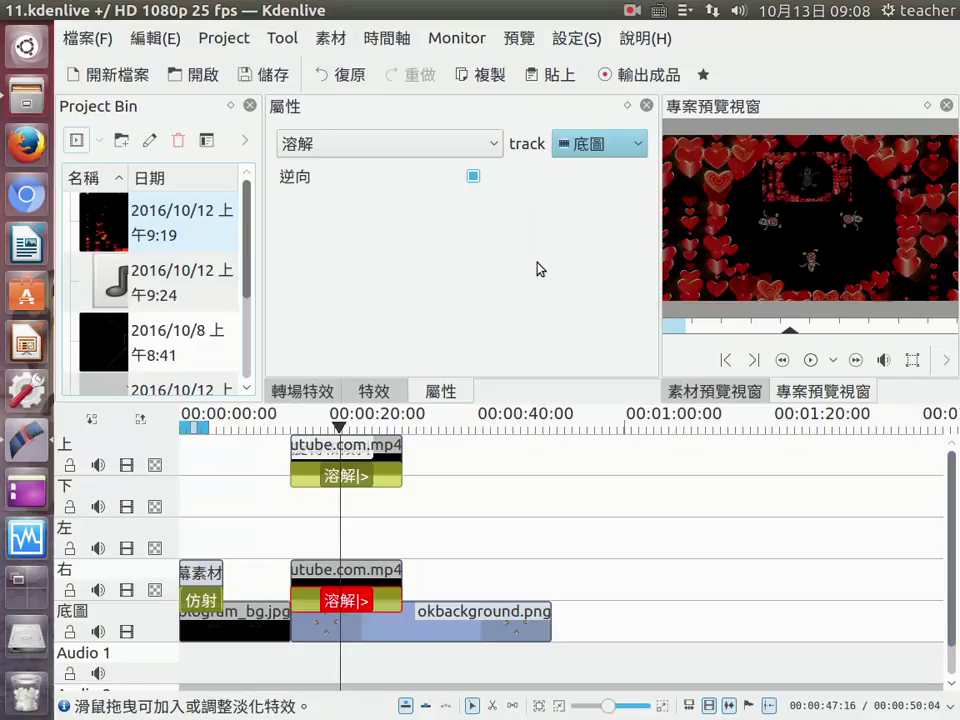
left_click(334, 571)
Add 旋轉和傾斜 to the second heart copy and set its size to 30%
right_click(331, 572)
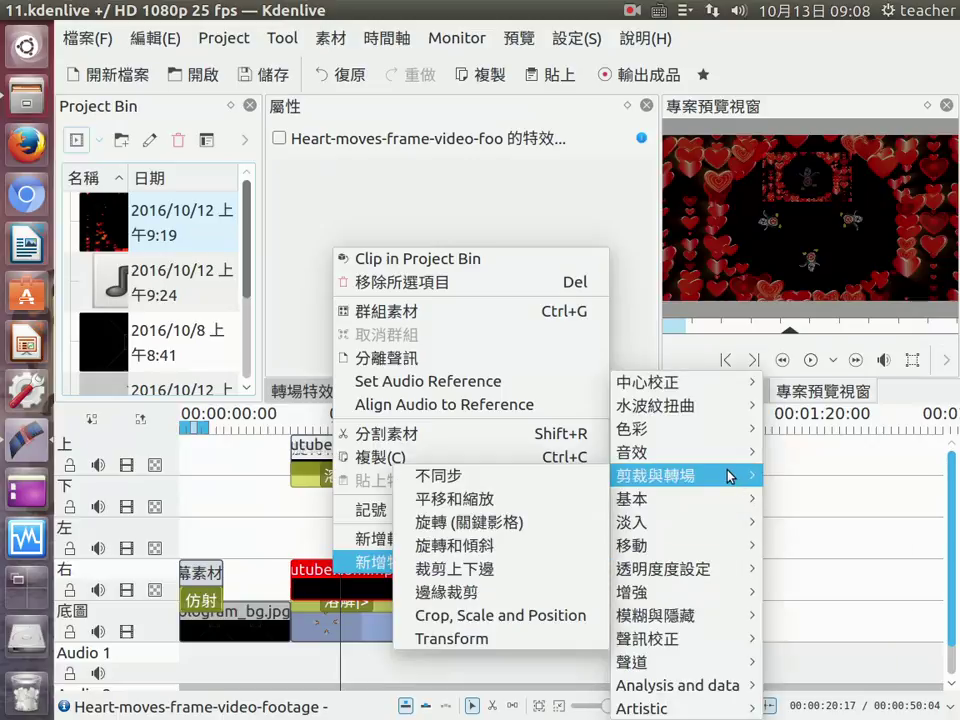
left_click(460, 545)
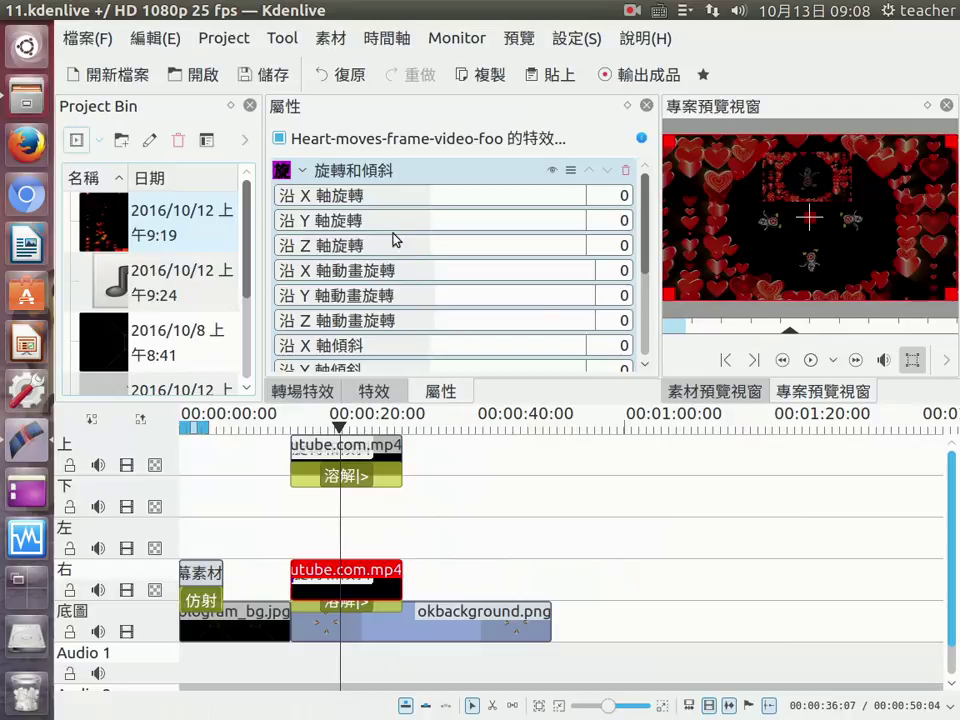
left_click_drag(645, 266, 645, 336)
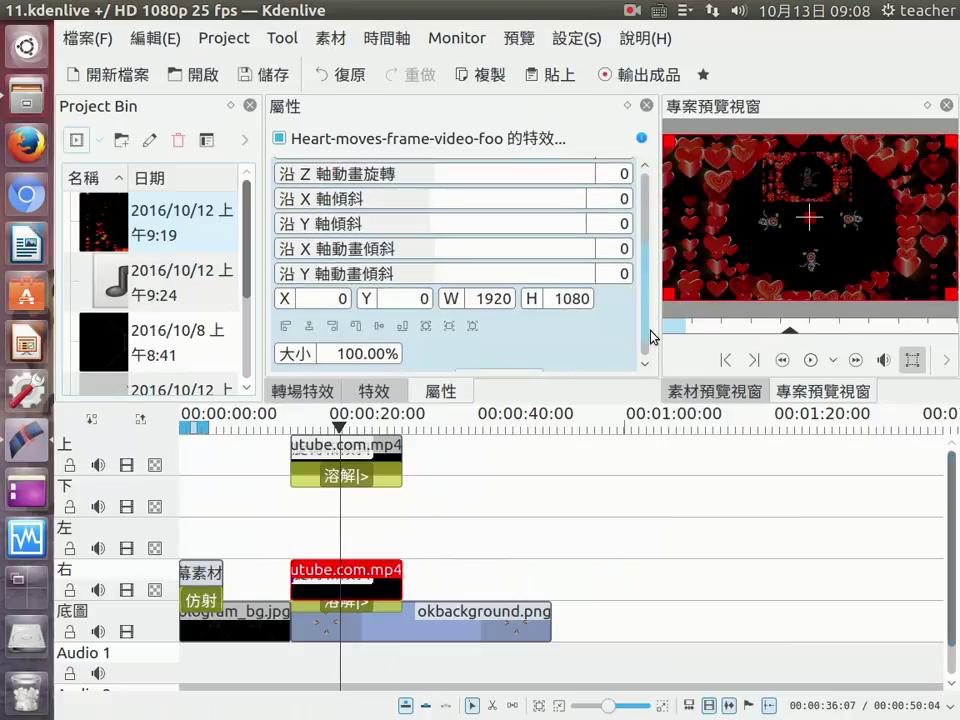
double_click(348, 353)
type("30")
key("Return")
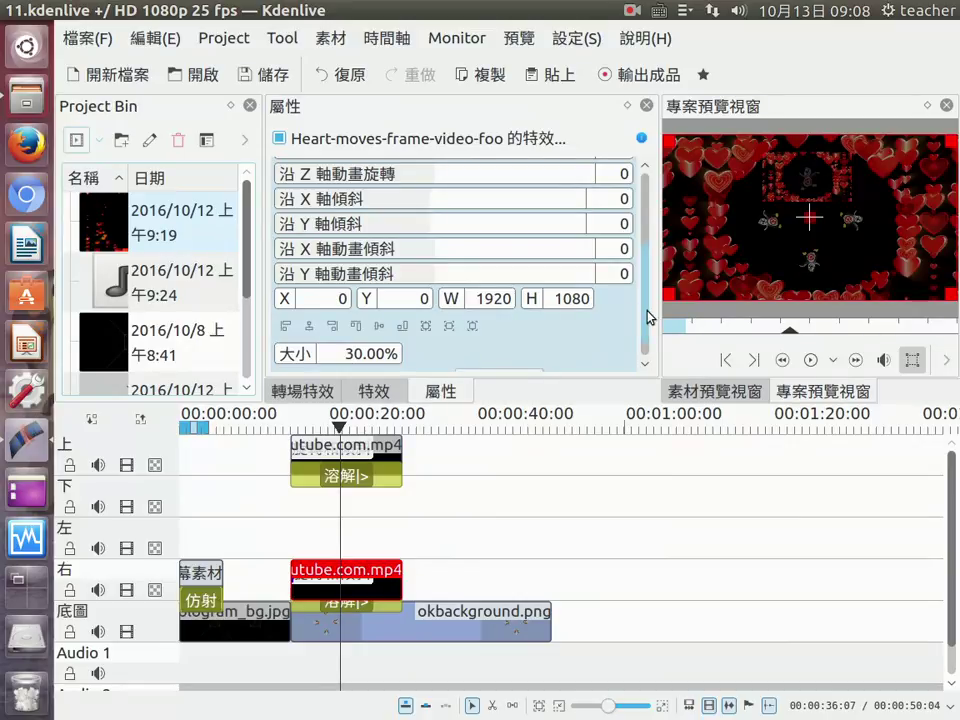
Place the second copy at bottom centre, rotate it 1800 on Y, and move it to track 下
left_click_drag(646, 317, 642, 176)
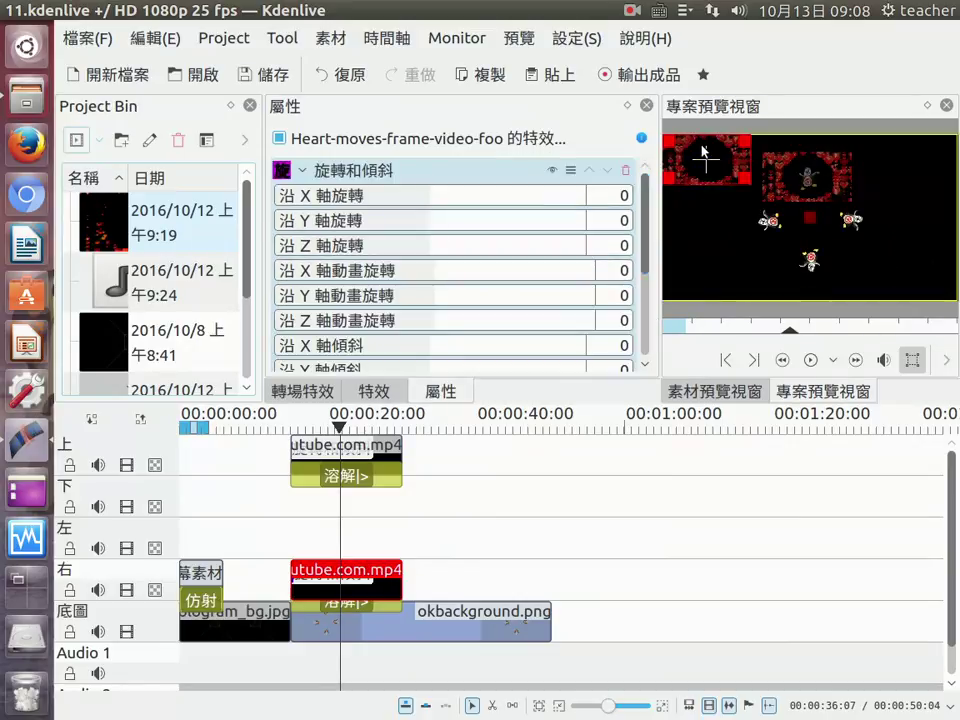
left_click_drag(707, 162, 812, 264)
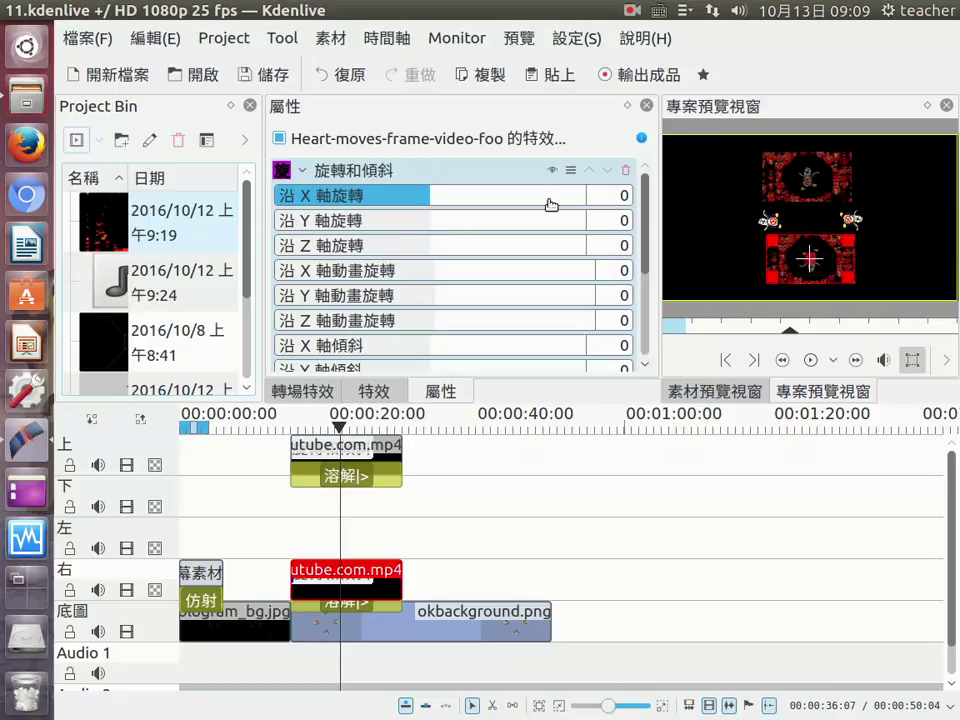
left_click_drag(435, 227, 593, 220)
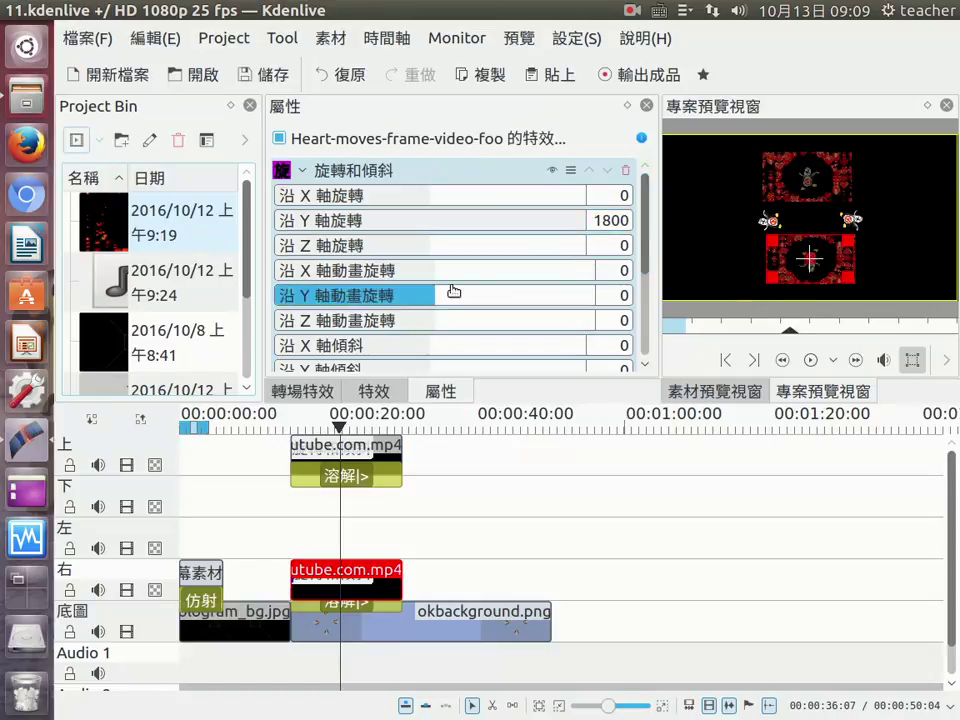
left_click_drag(357, 572, 356, 509)
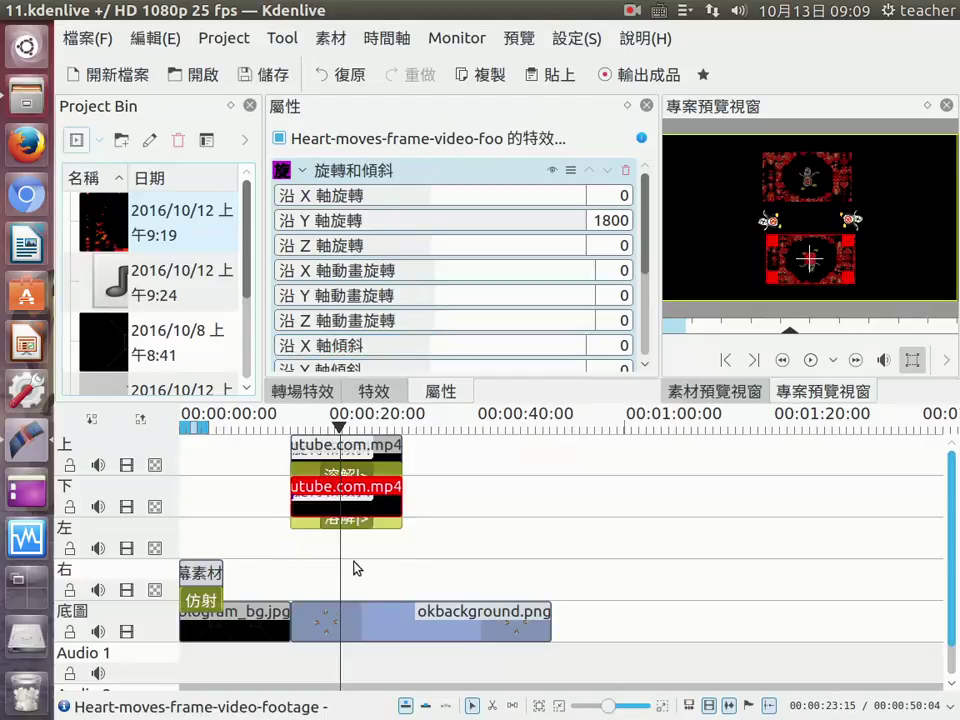
Add a third heart copy on track 右 with a dissolve composited onto 底圖
left_click_drag(113, 228, 292, 568)
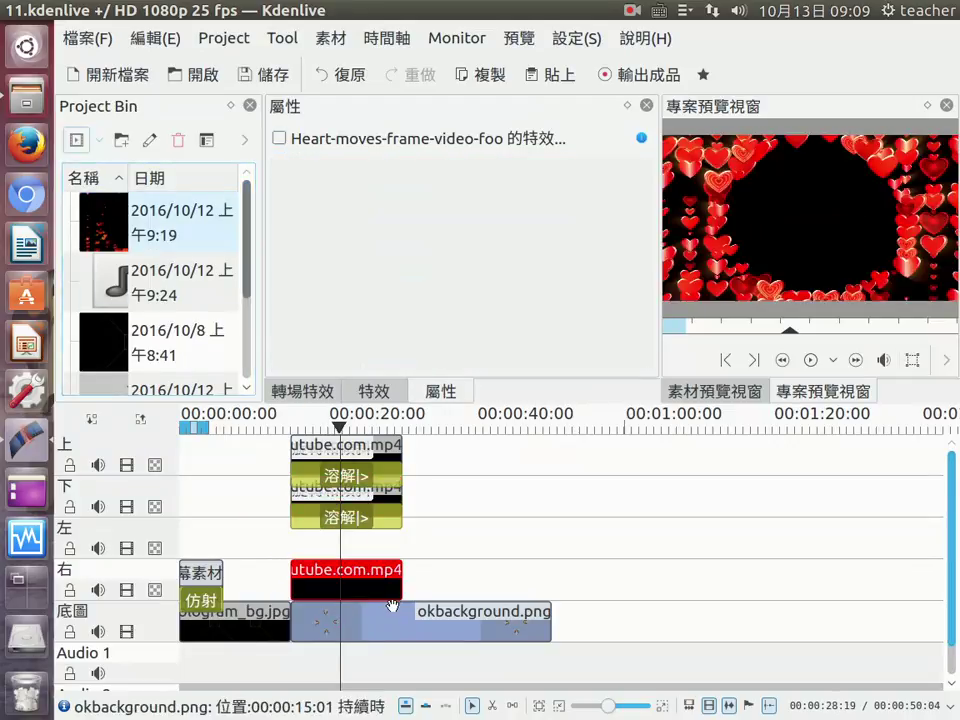
left_click(390, 599)
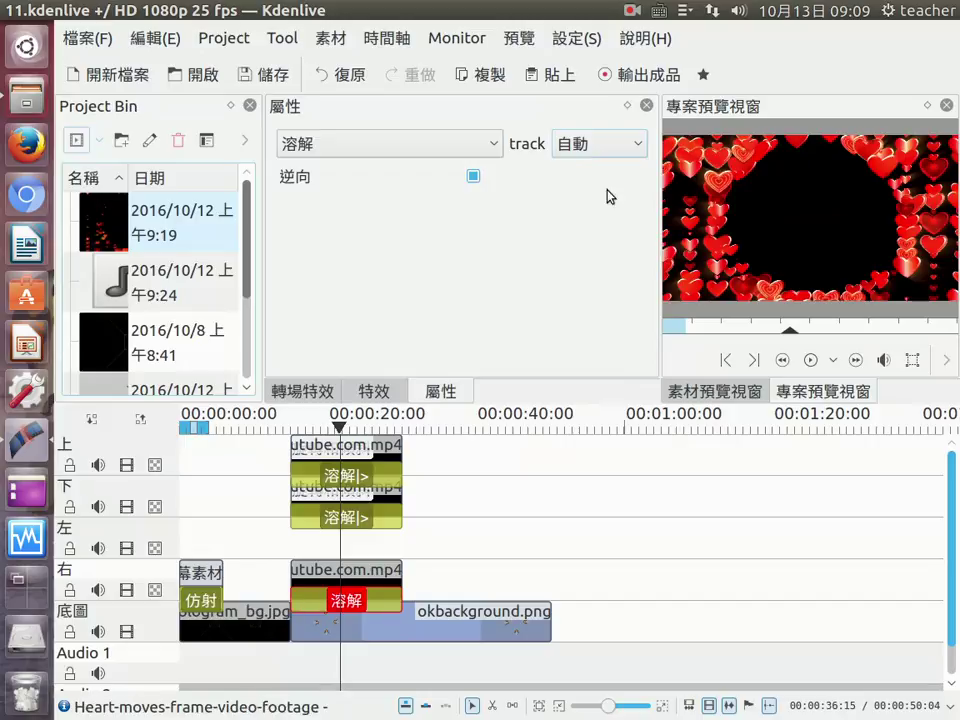
left_click(612, 144)
left_click(590, 206)
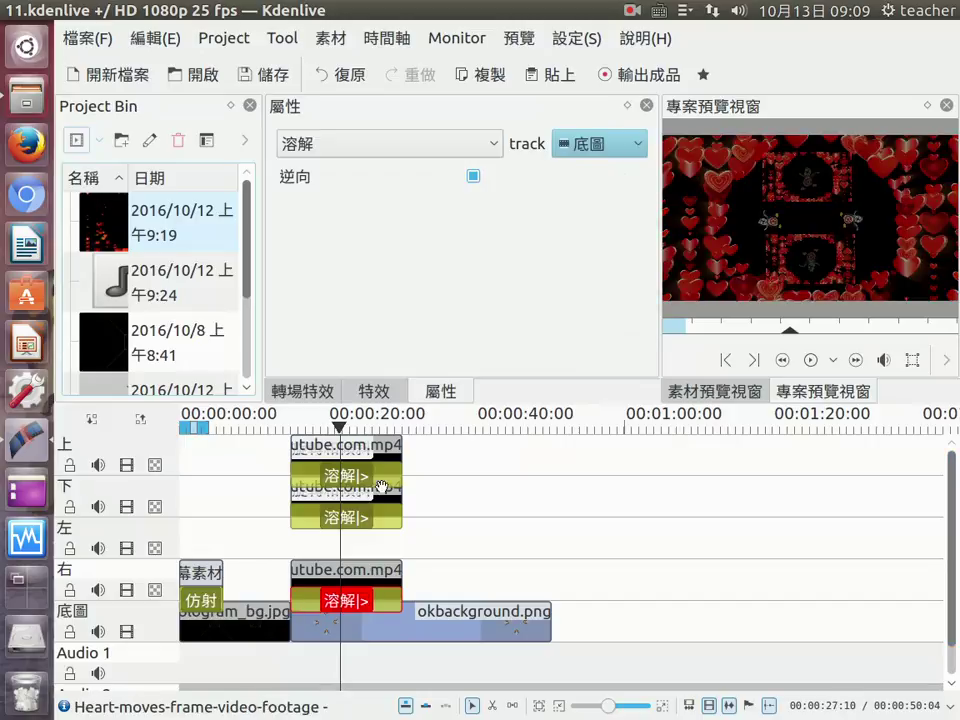
left_click(342, 567)
Add 旋轉和傾斜 to the third copy and set its size to 30%
right_click(342, 567)
mouse_move(489, 559)
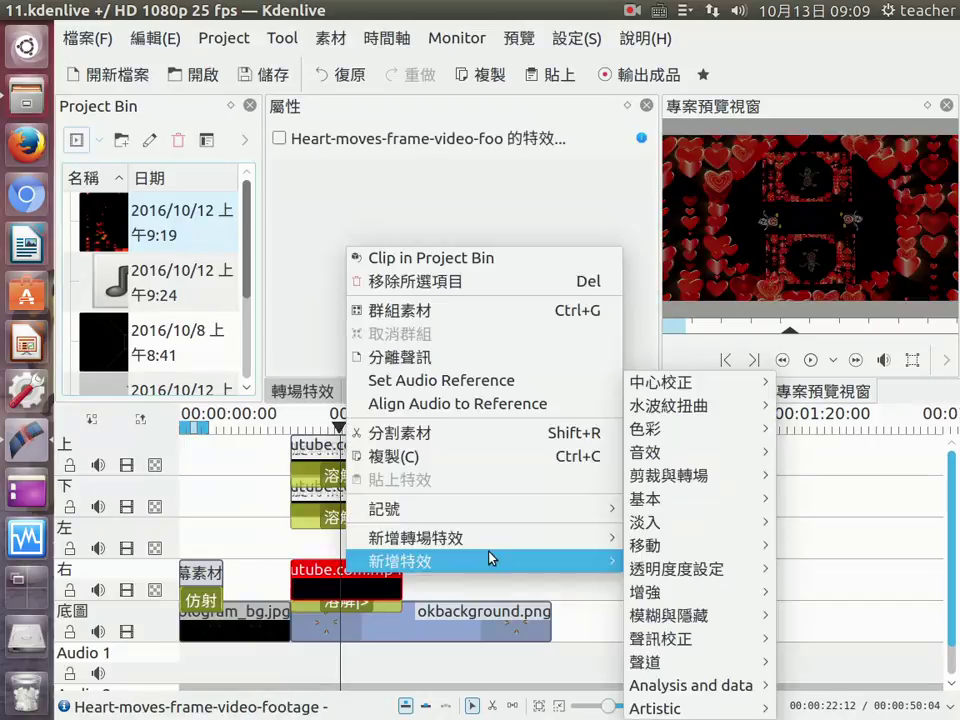
mouse_move(703, 534)
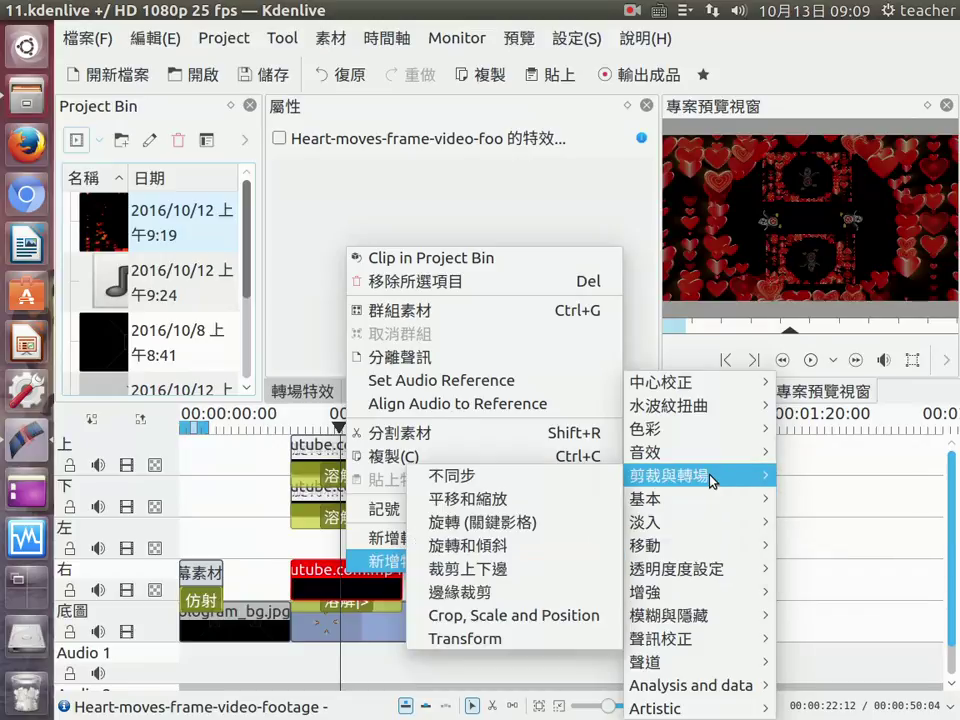
mouse_move(713, 492)
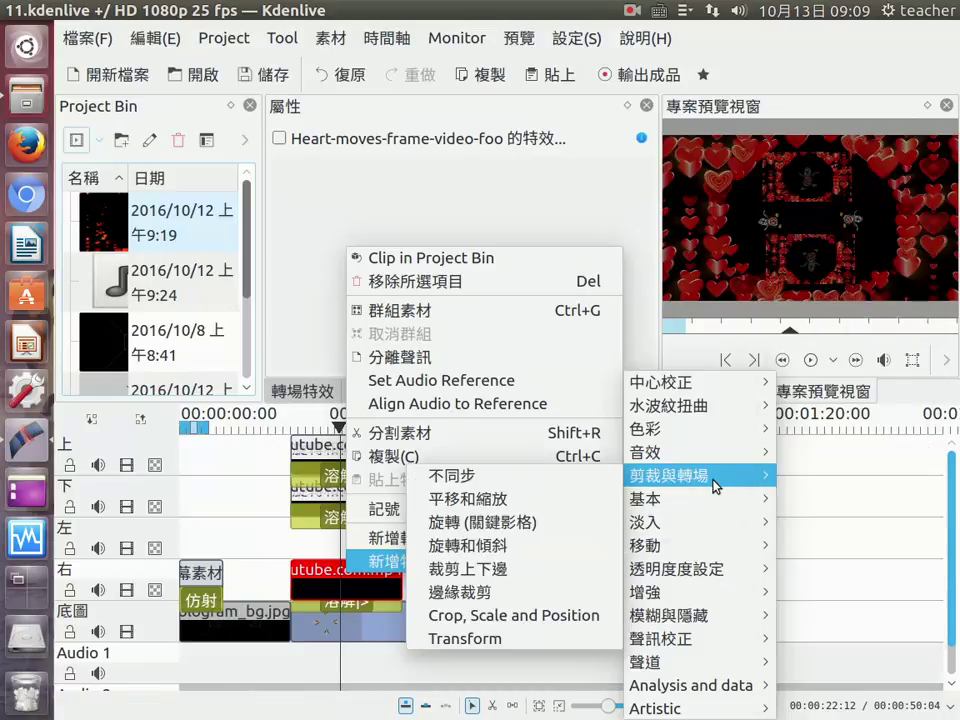
left_click(492, 554)
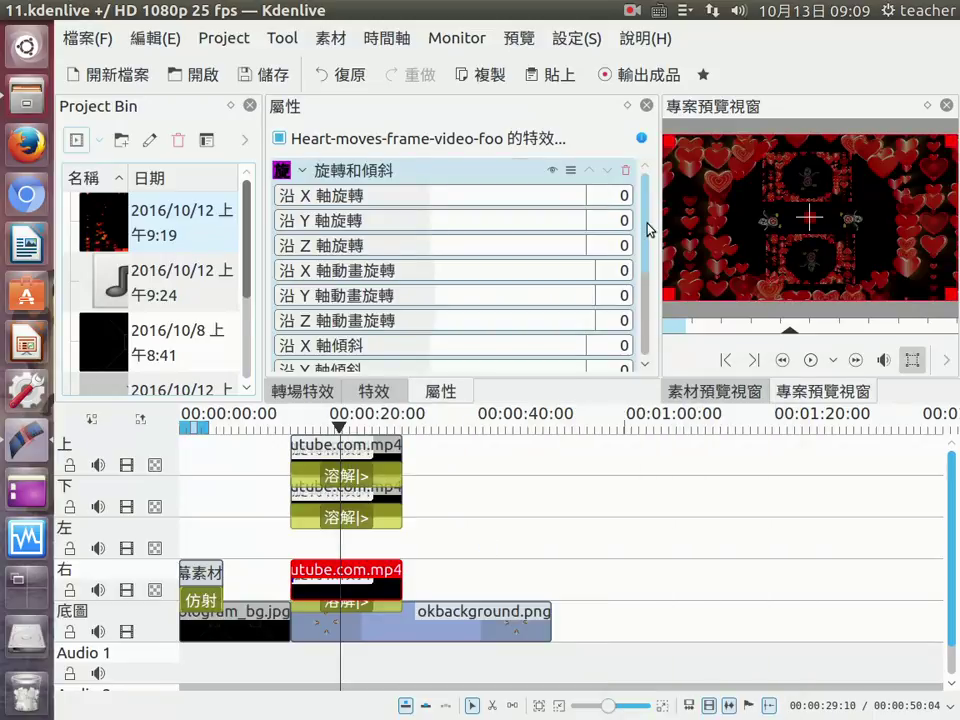
scroll(386, 326, "down", 3)
left_click_drag(354, 328, 301, 330)
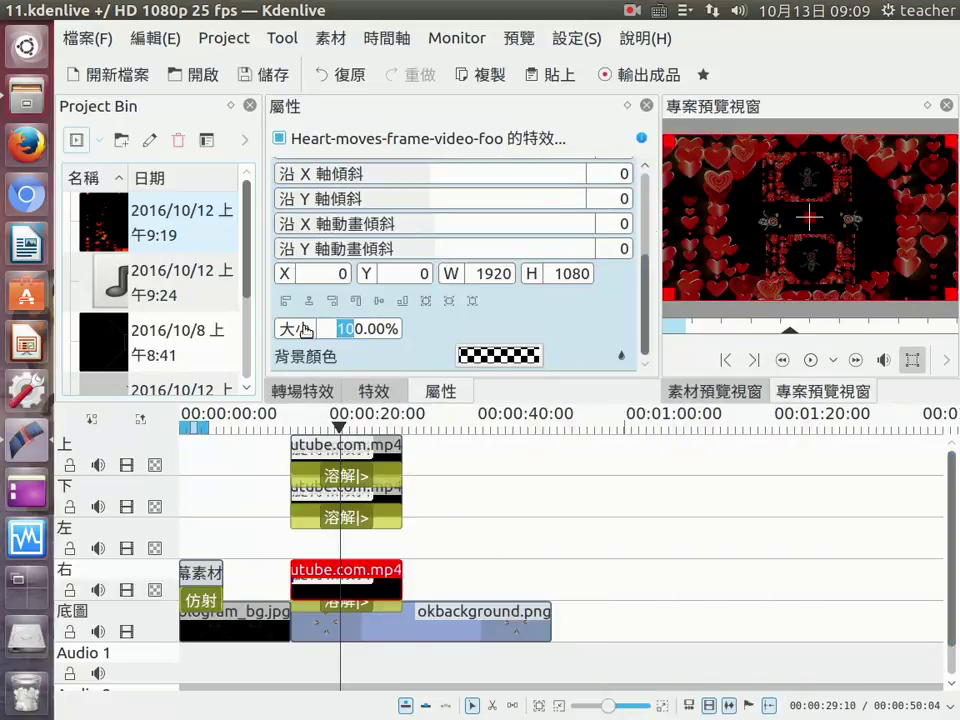
type("3")
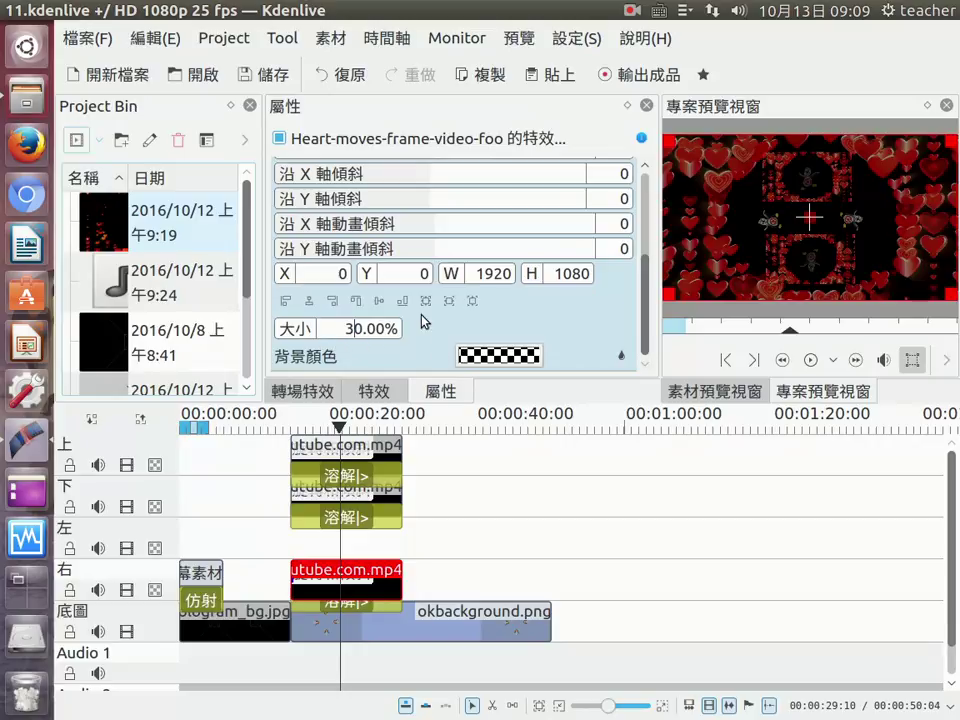
Place the third copy right of centre with X rotation 905, then drag another heart copy toward 左
left_click_drag(646, 279, 641, 202)
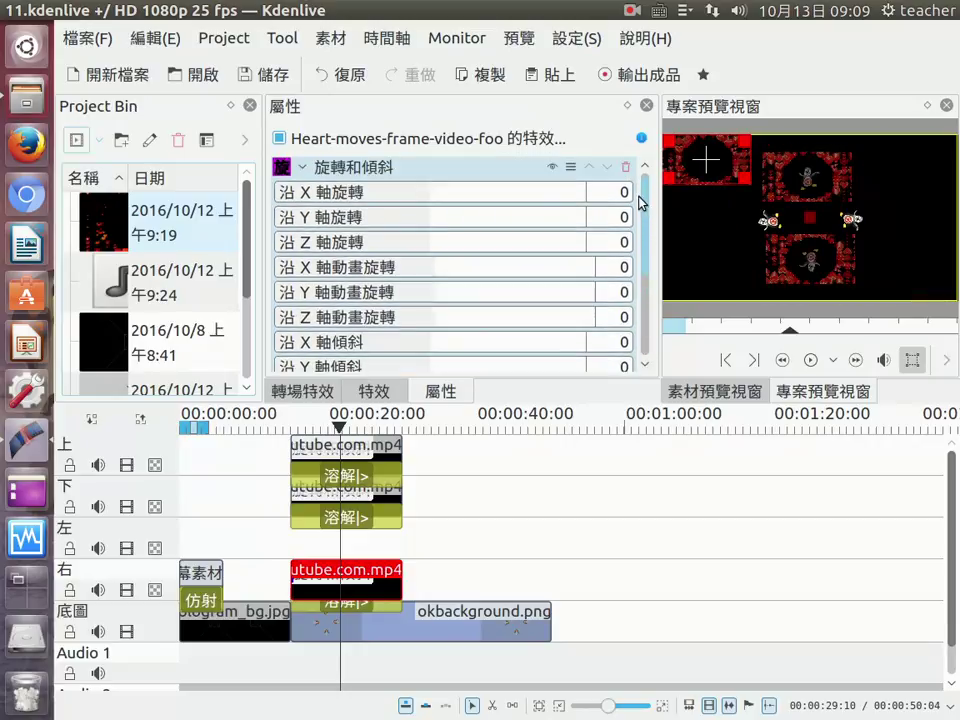
left_click_drag(707, 158, 876, 213)
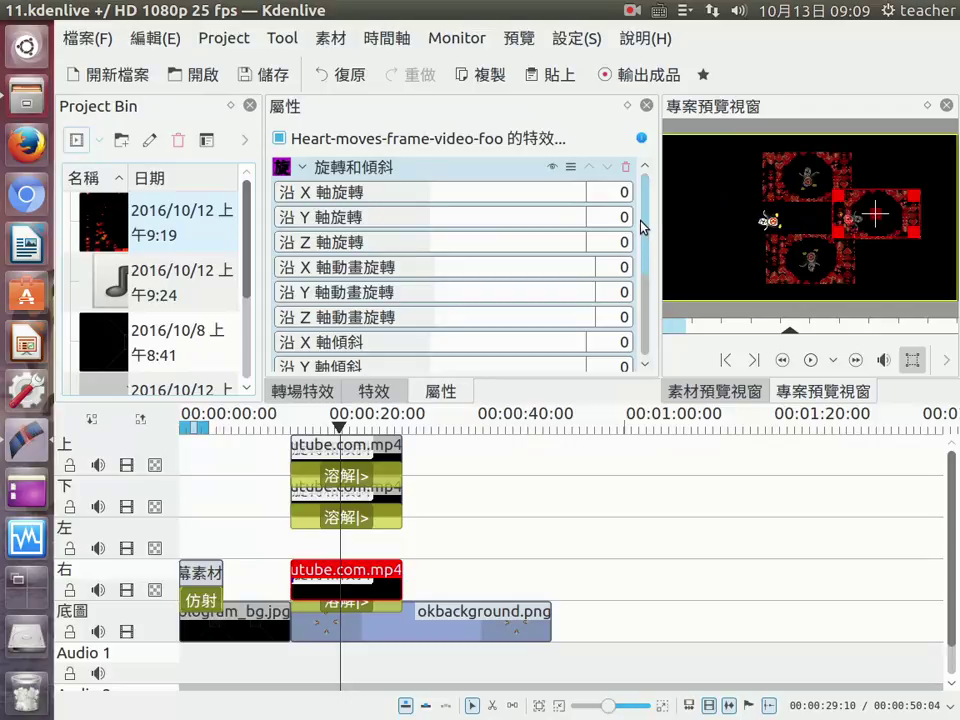
left_click_drag(425, 203, 506, 199)
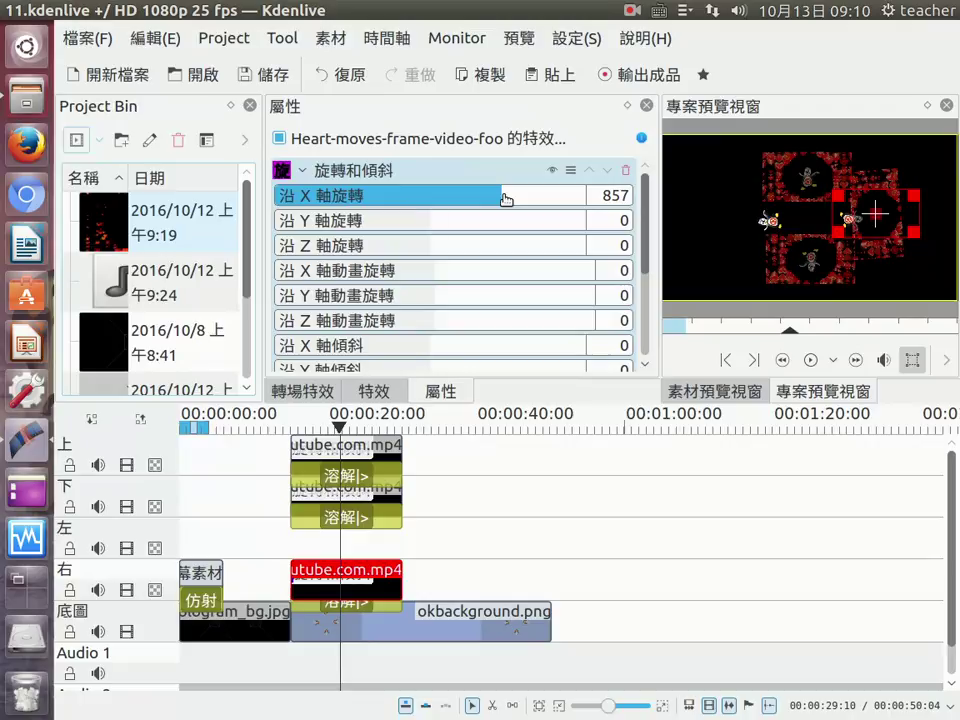
left_click_drag(506, 199, 510, 200)
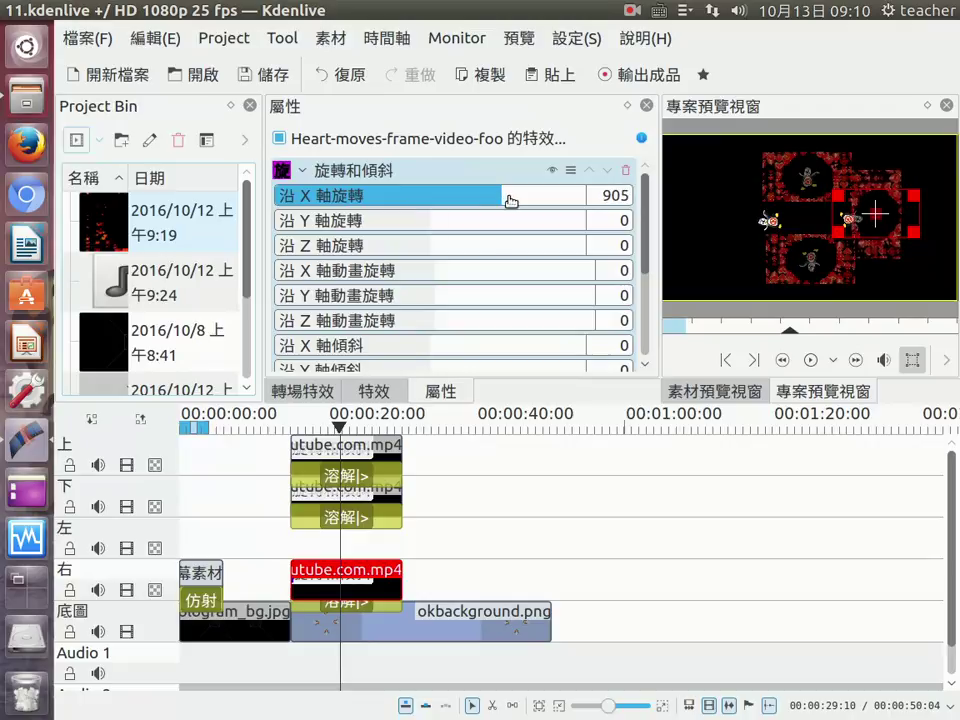
left_click_drag(868, 218, 851, 224)
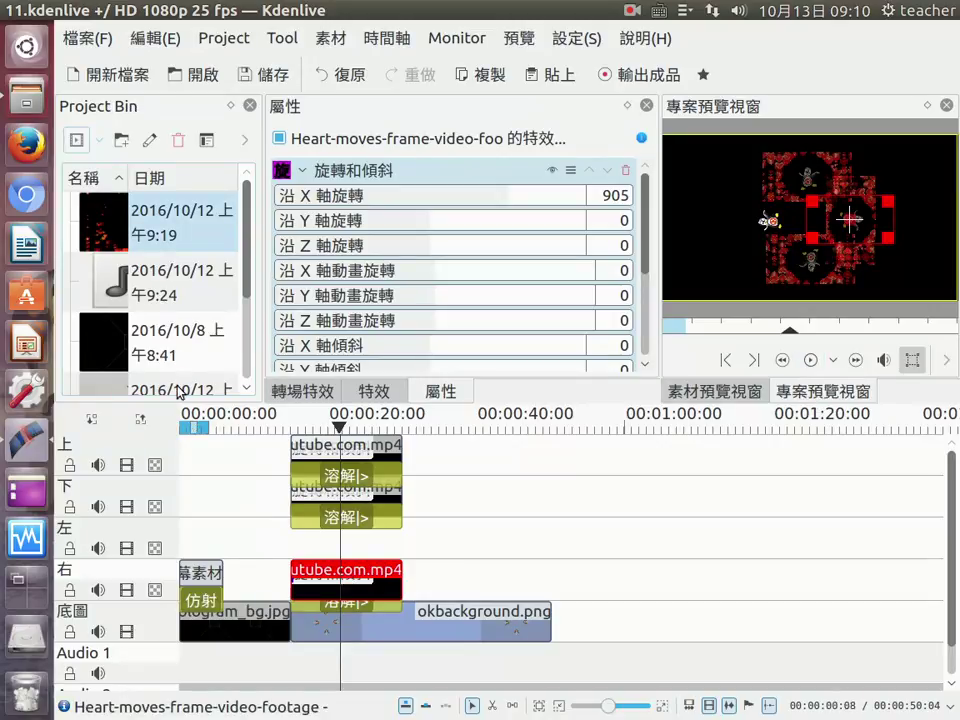
left_click_drag(165, 245, 303, 533)
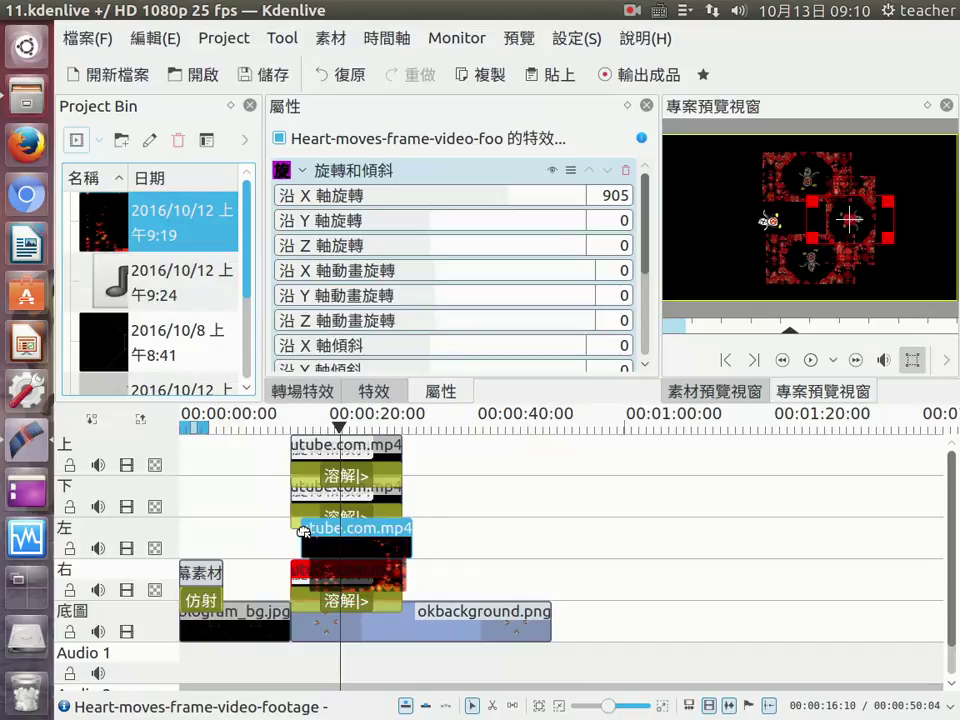
Align the 左 heart copy and give it a full-length 溶解 dissolve composited onto 底圖
left_click_drag(303, 533, 292, 535)
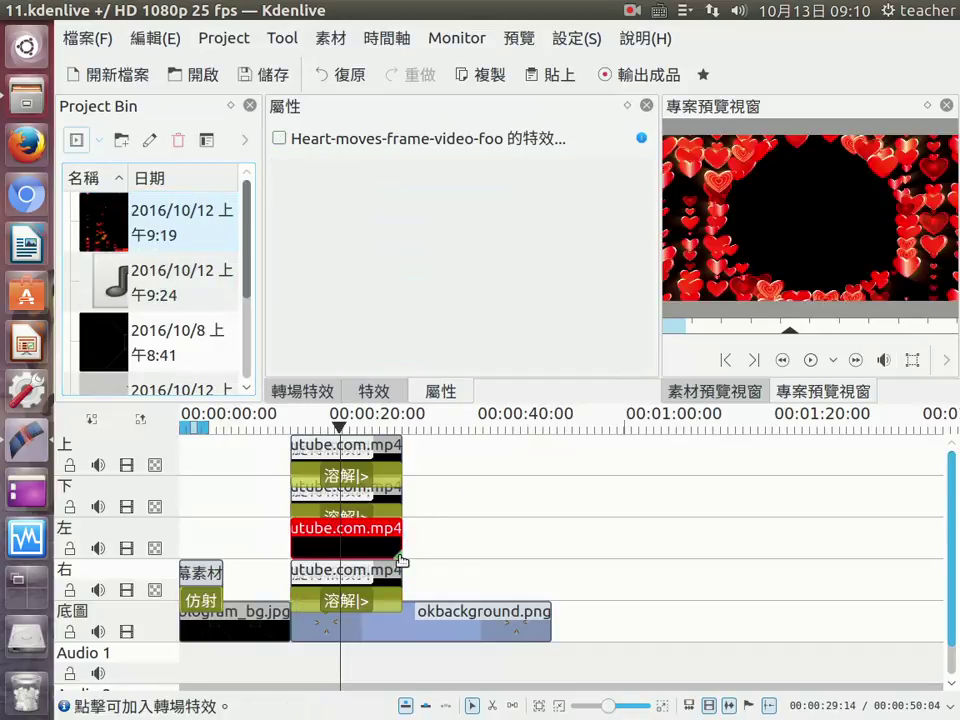
left_click(386, 561)
left_click_drag(318, 572, 290, 572)
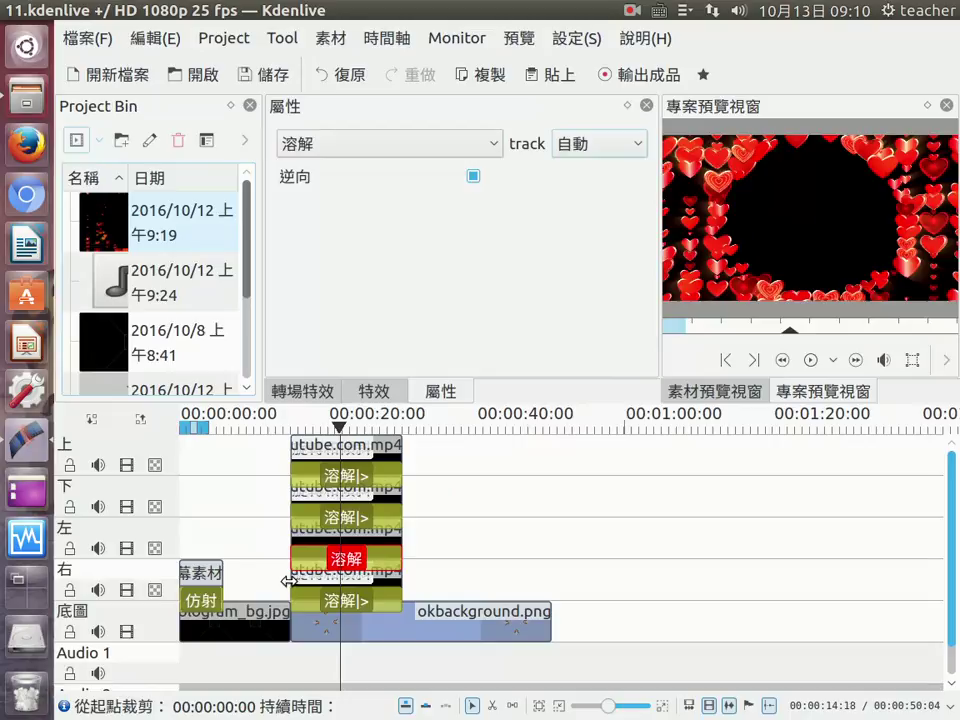
left_click(614, 153)
left_click(589, 233)
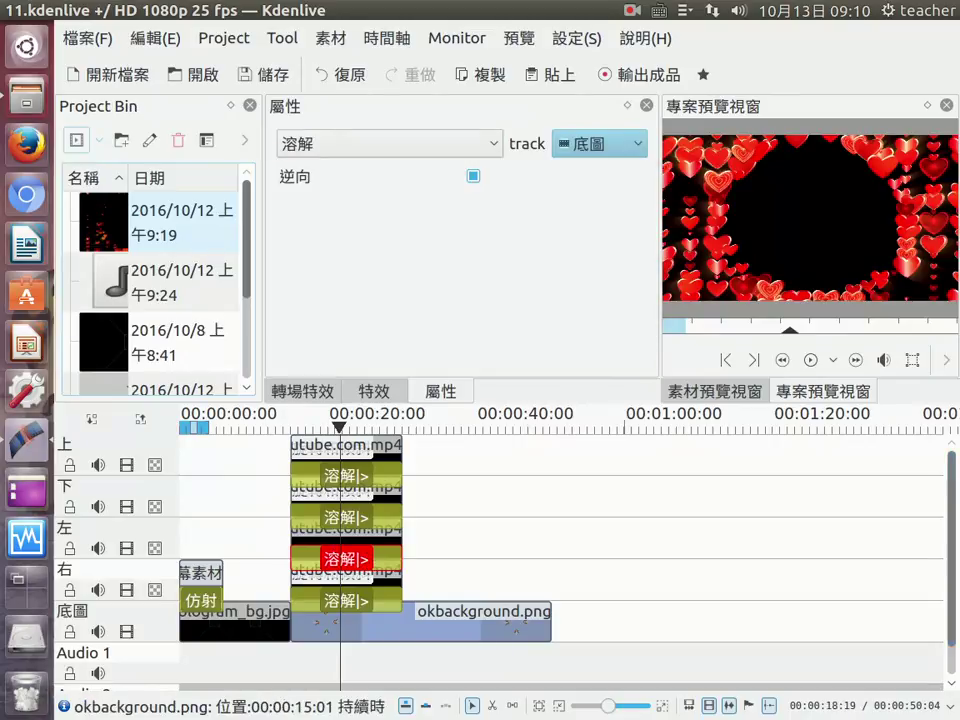
left_click(326, 545)
Add 旋轉和傾斜 to the 左 heart copy and set its size to 30%
right_click(337, 545)
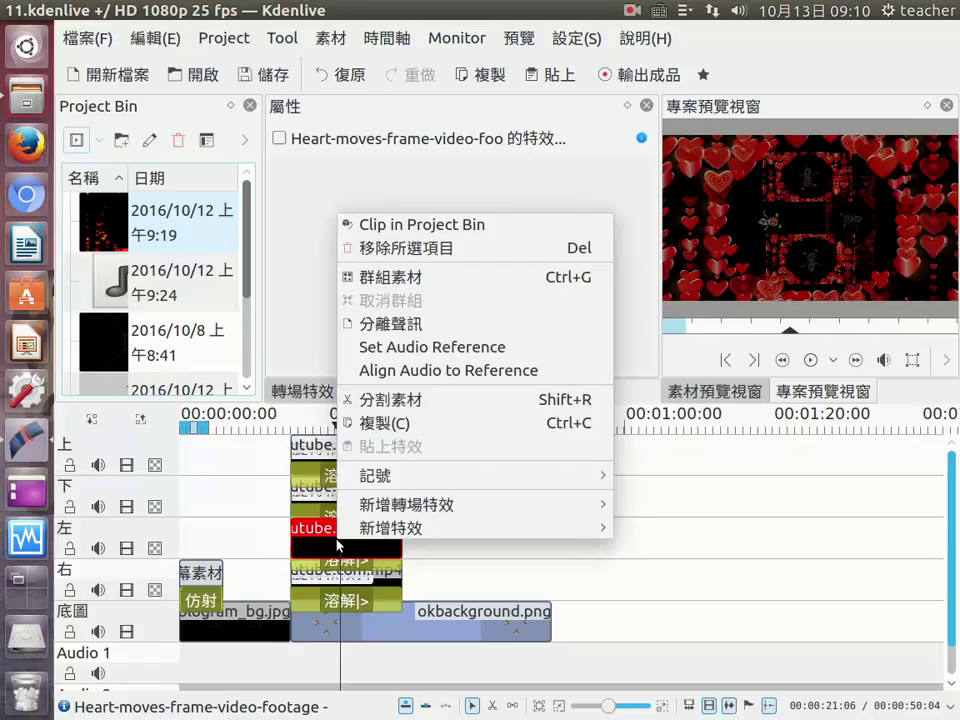
mouse_move(452, 530)
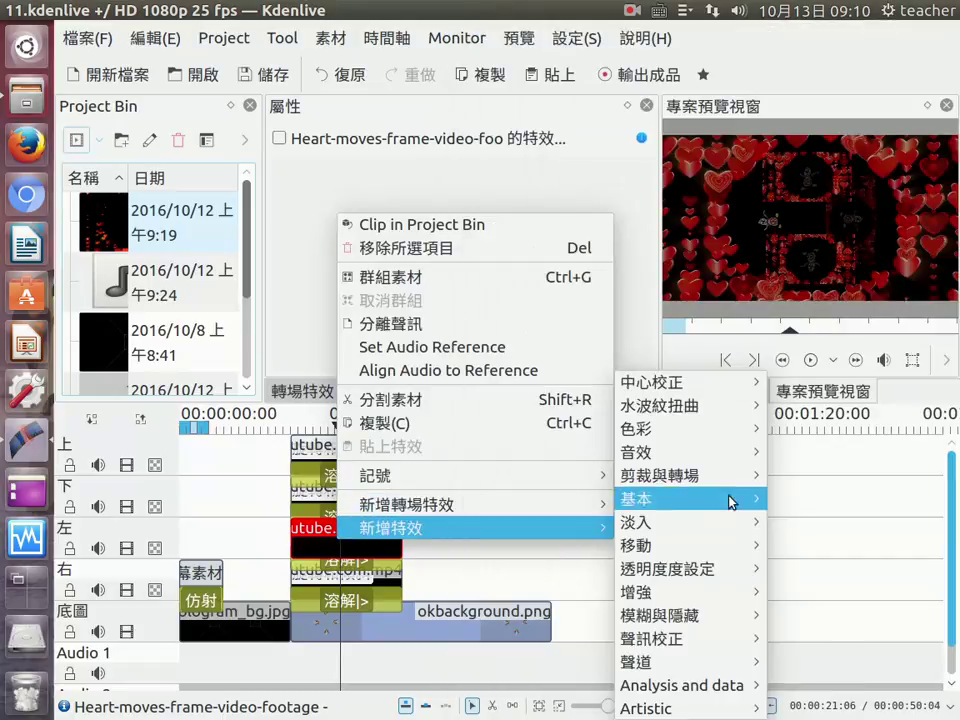
mouse_move(722, 479)
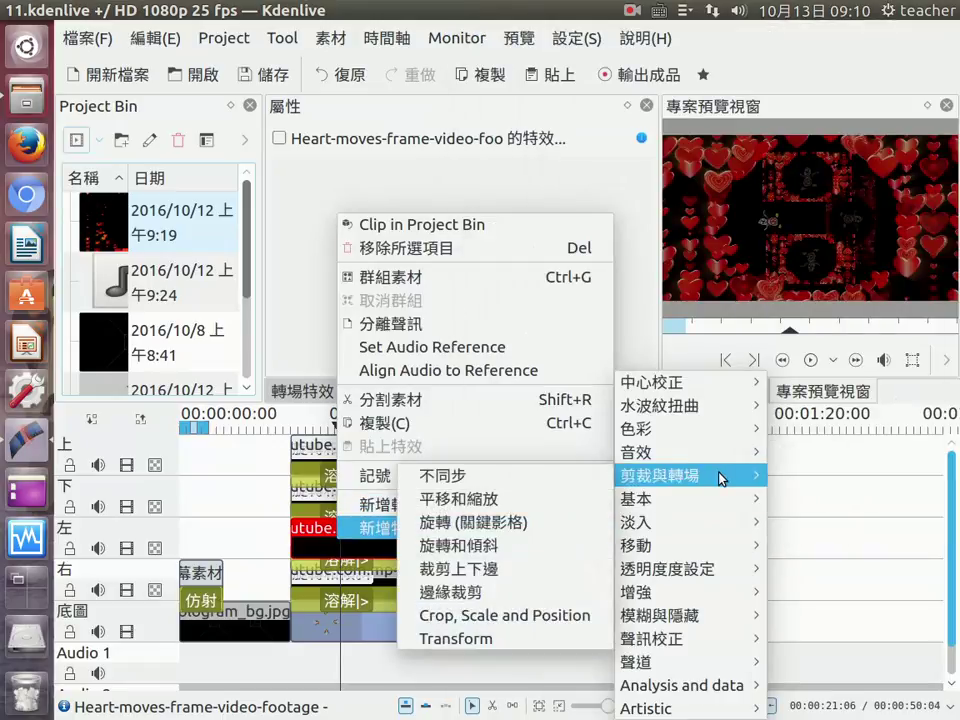
left_click(458, 552)
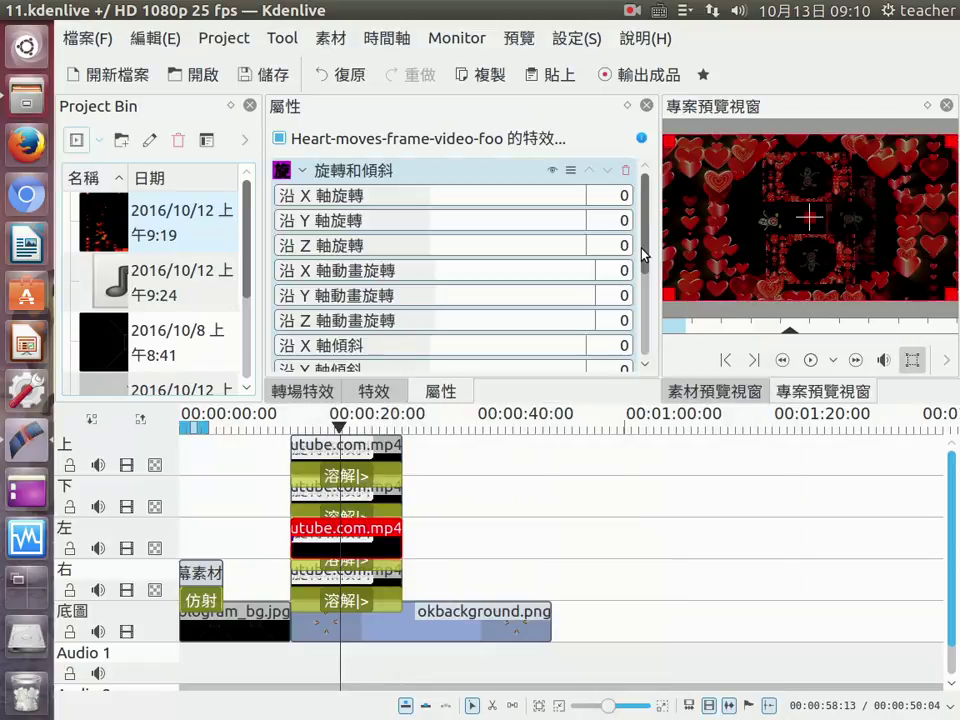
left_click_drag(645, 252, 645, 355)
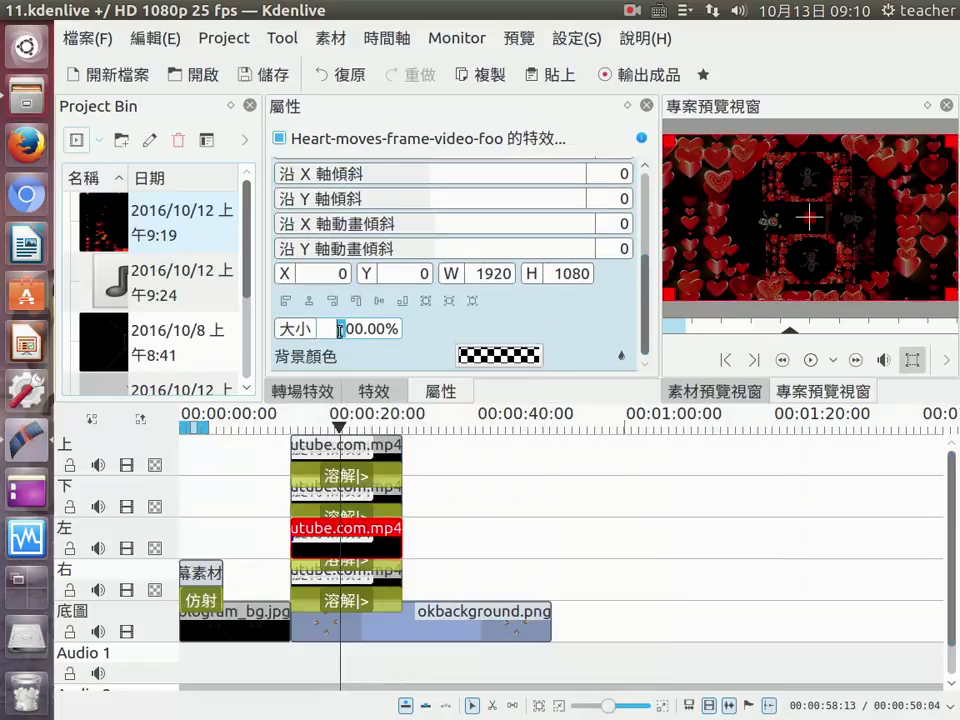
key("BackSpace")
type("3")
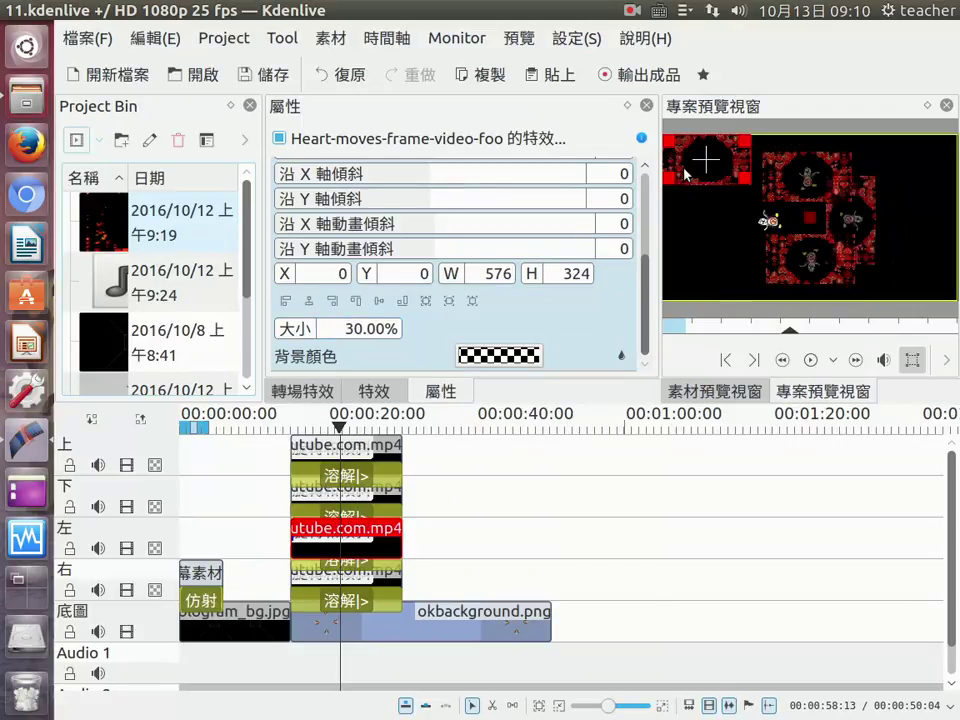
Move the 左 copy left of centre and set its X-axis rotation to -924
left_click_drag(707, 159, 772, 222)
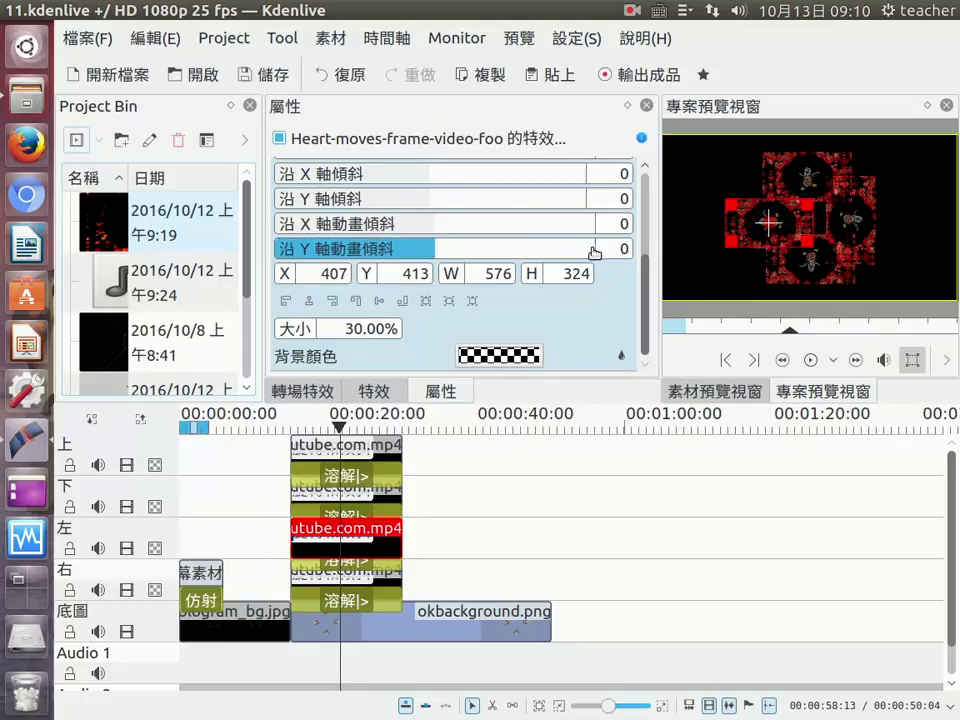
left_click_drag(645, 300, 645, 199)
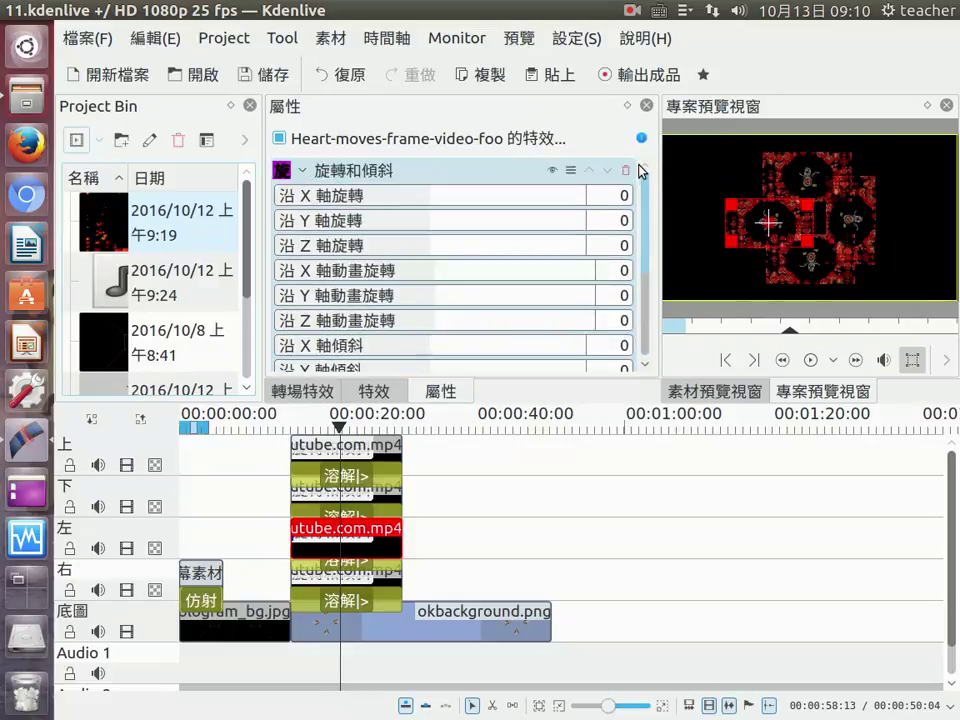
left_click_drag(428, 197, 351, 191)
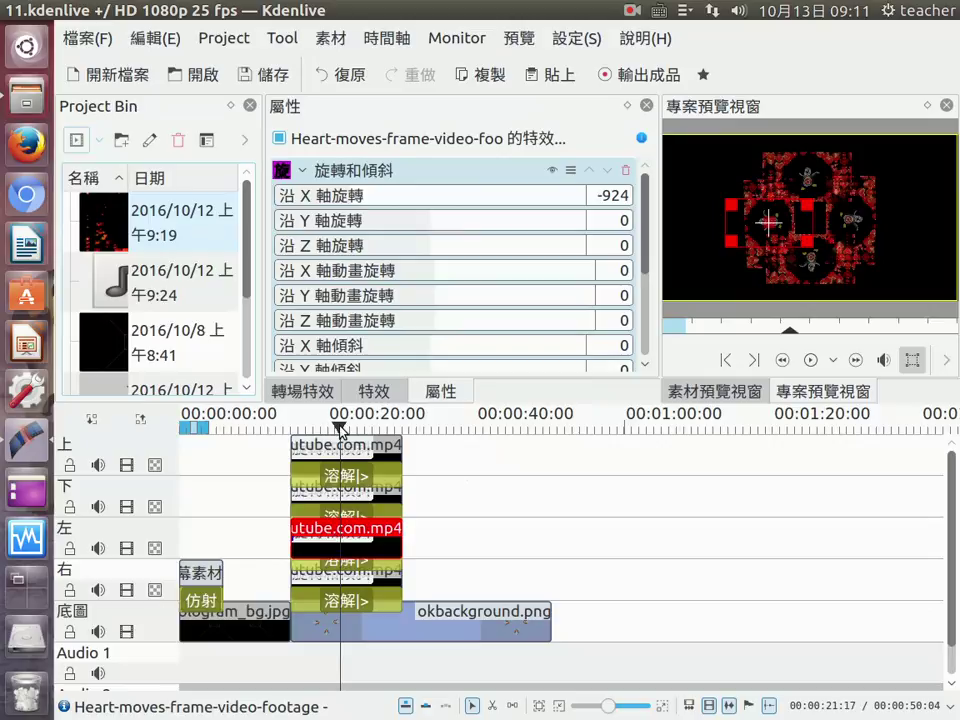
left_click(265, 428)
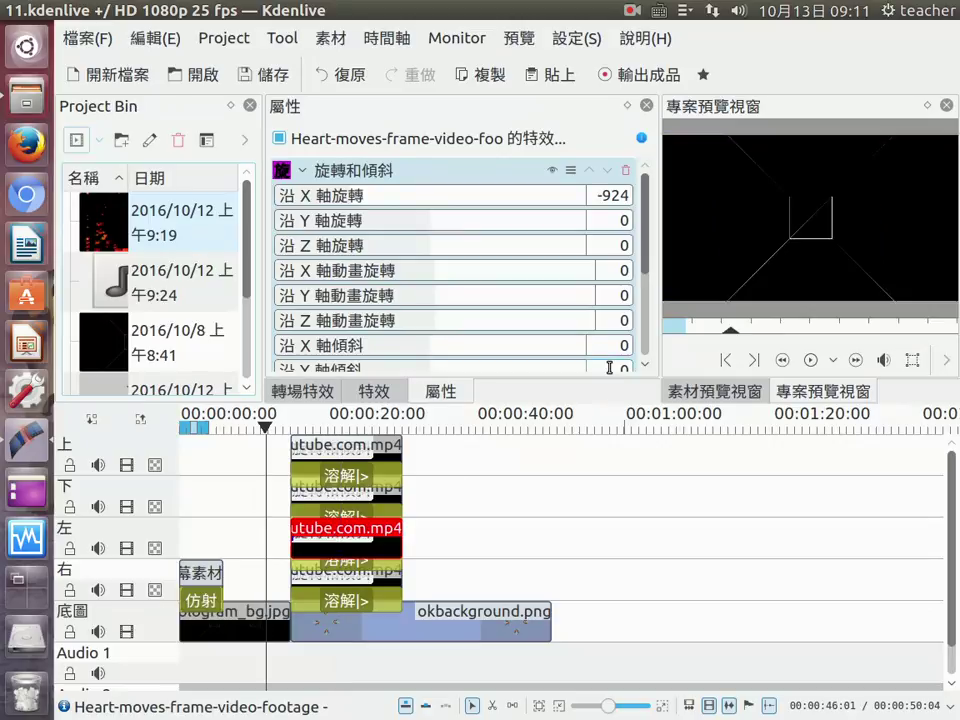
left_click(811, 360)
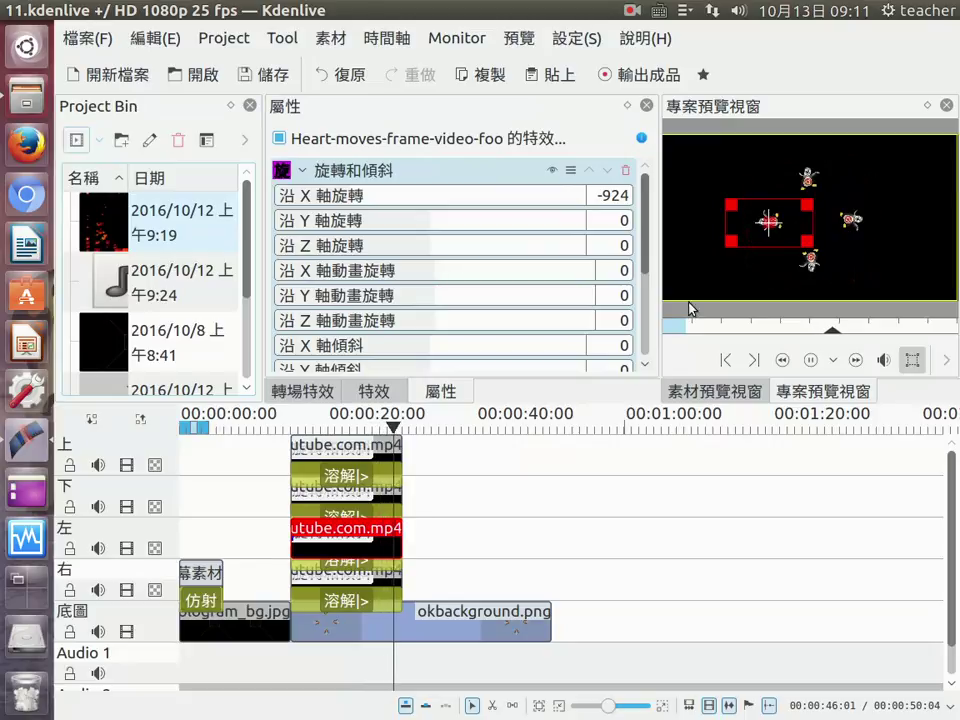
left_click(811, 362)
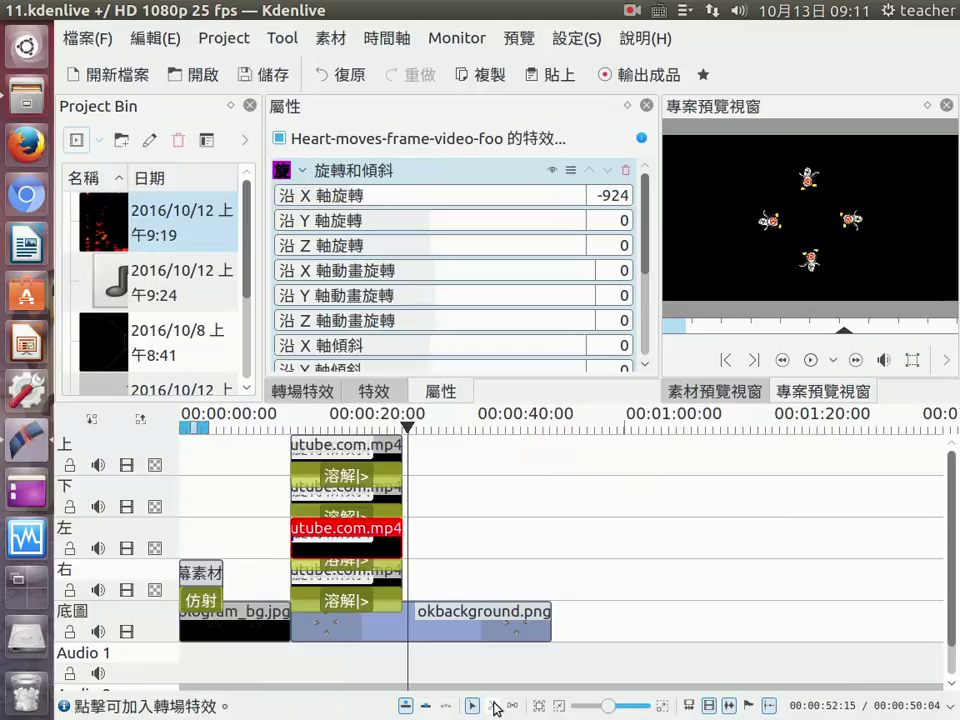
left_click_drag(170, 282, 154, 657)
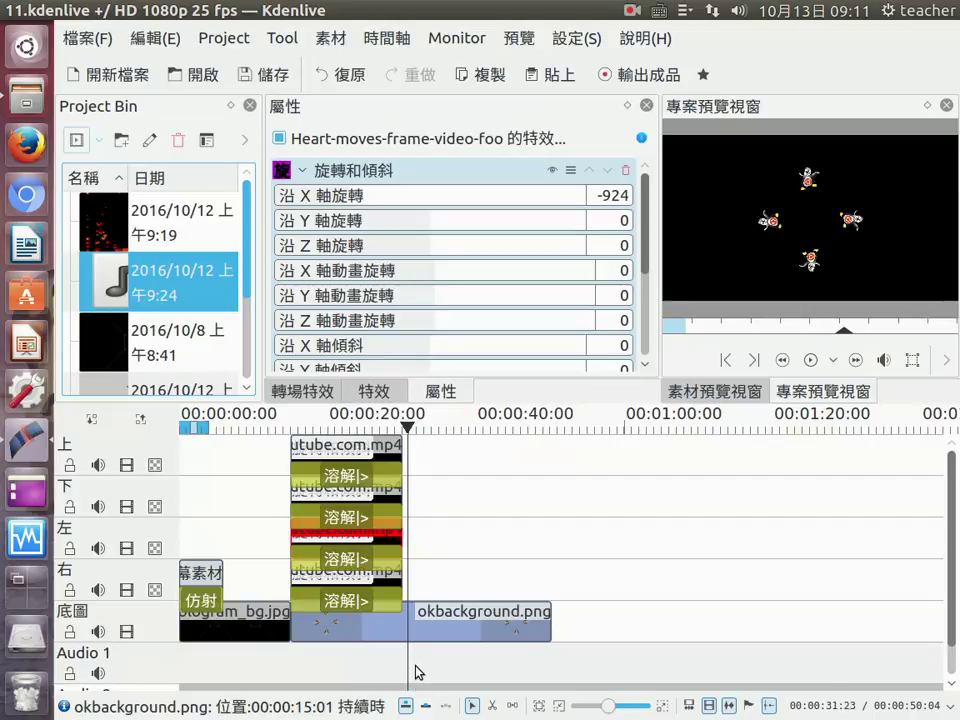
In the render dialog, choose MP4 with the H.264/AAC High Profile preset
left_click(657, 81)
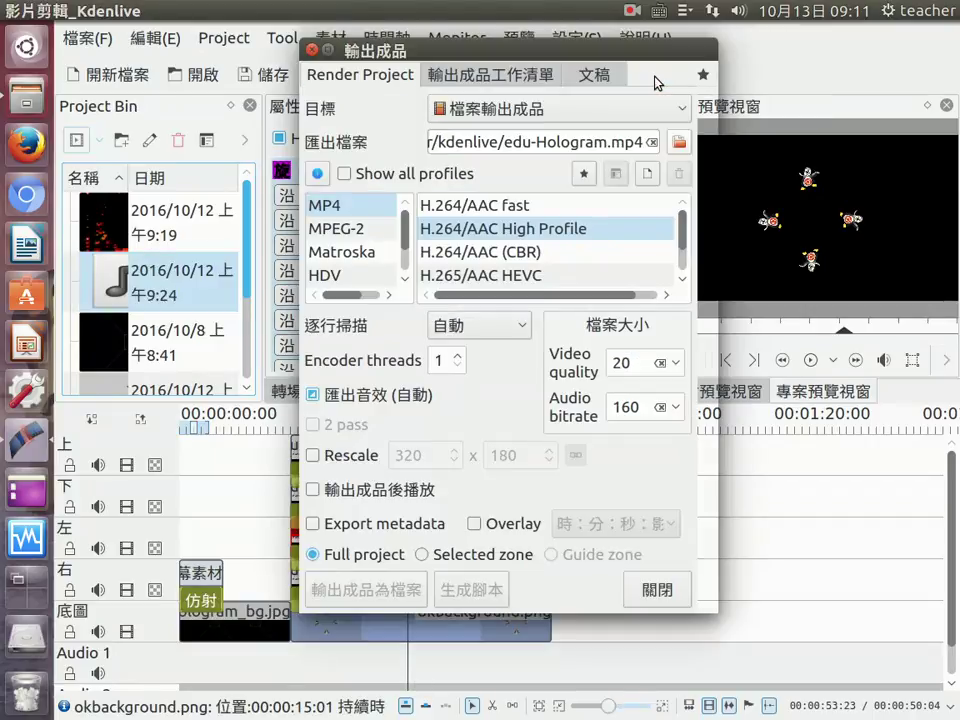
left_click(332, 210)
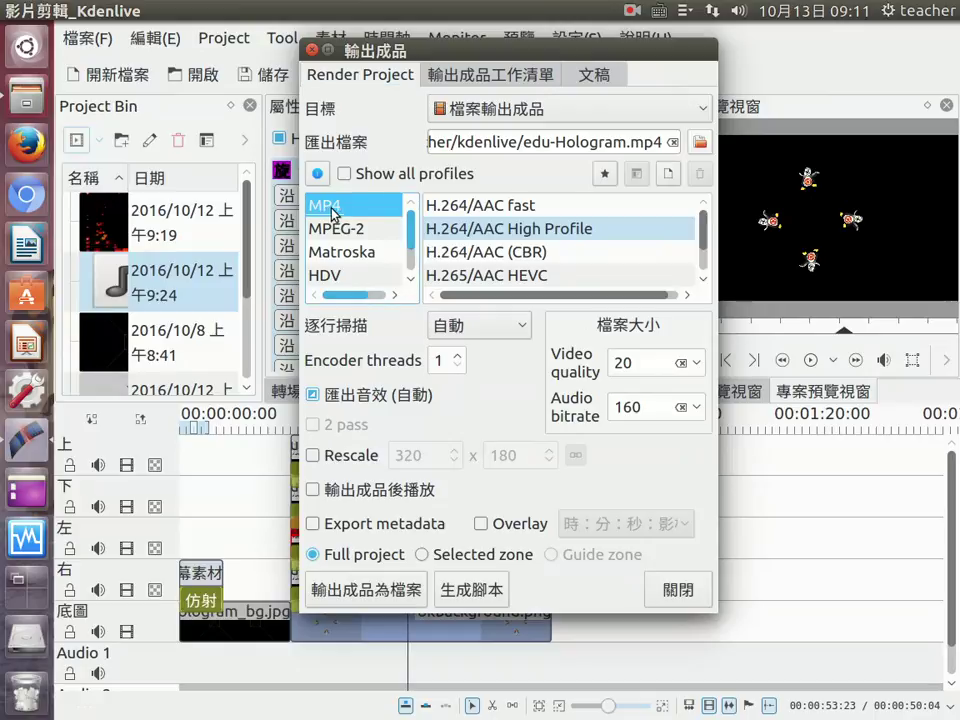
left_click(487, 225)
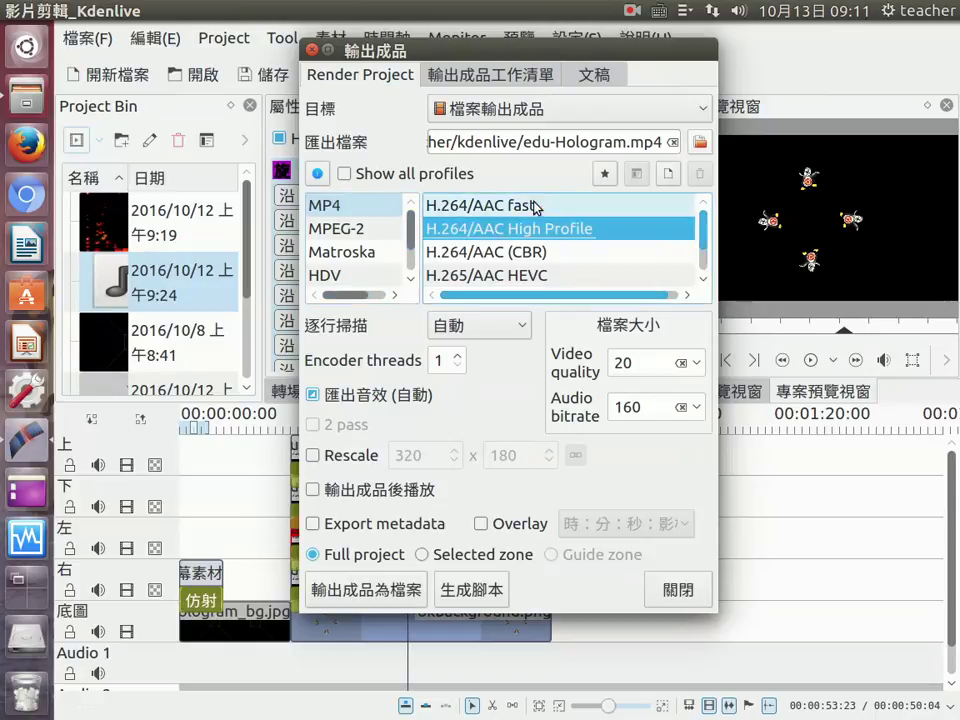
left_click(535, 206)
left_click(519, 232)
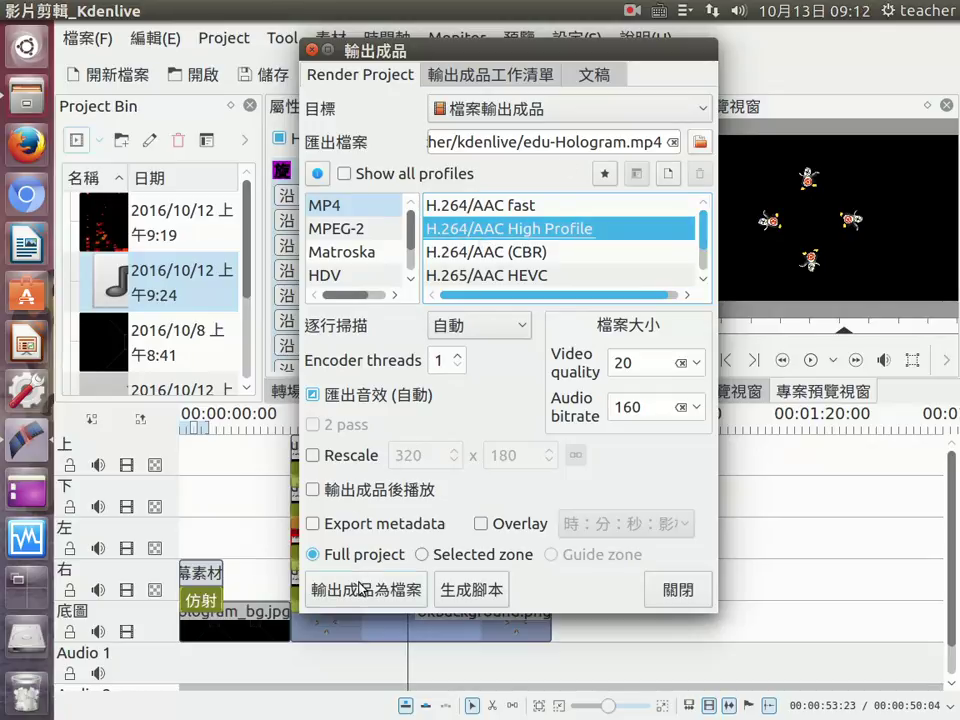
Name the output edu-Hologram01.mp4 and render the project to file
left_click(514, 142)
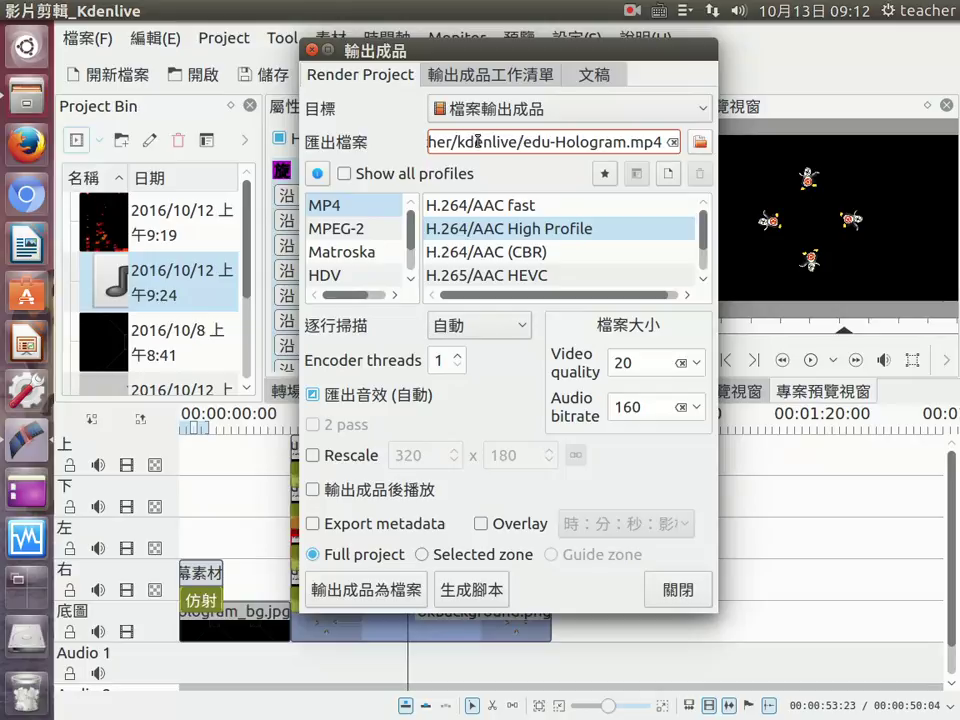
left_click_drag(446, 140, 521, 131)
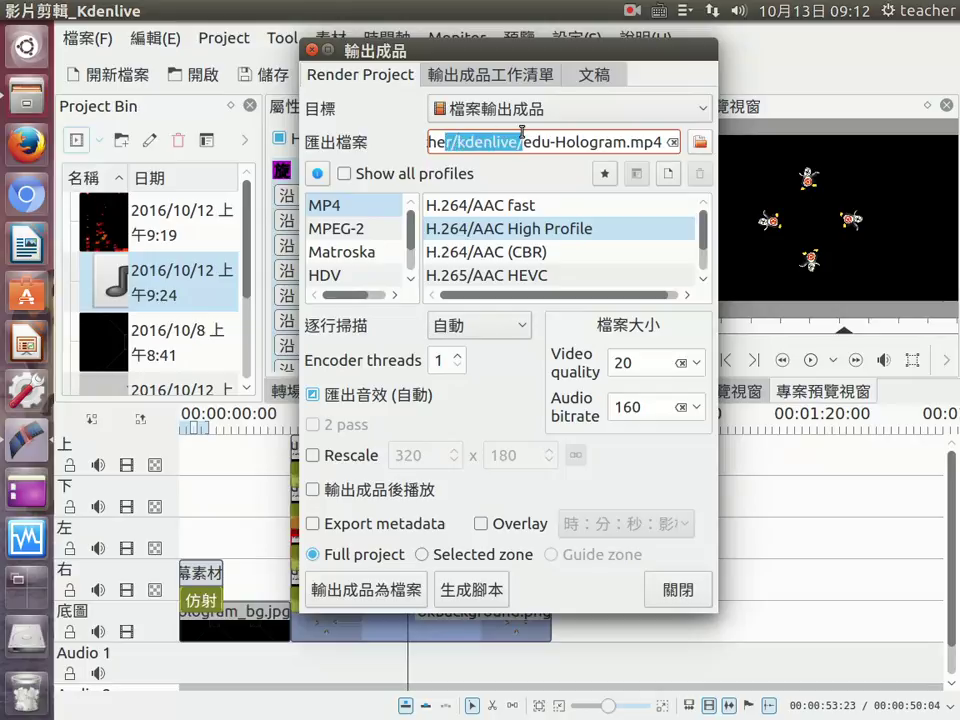
left_click(543, 142)
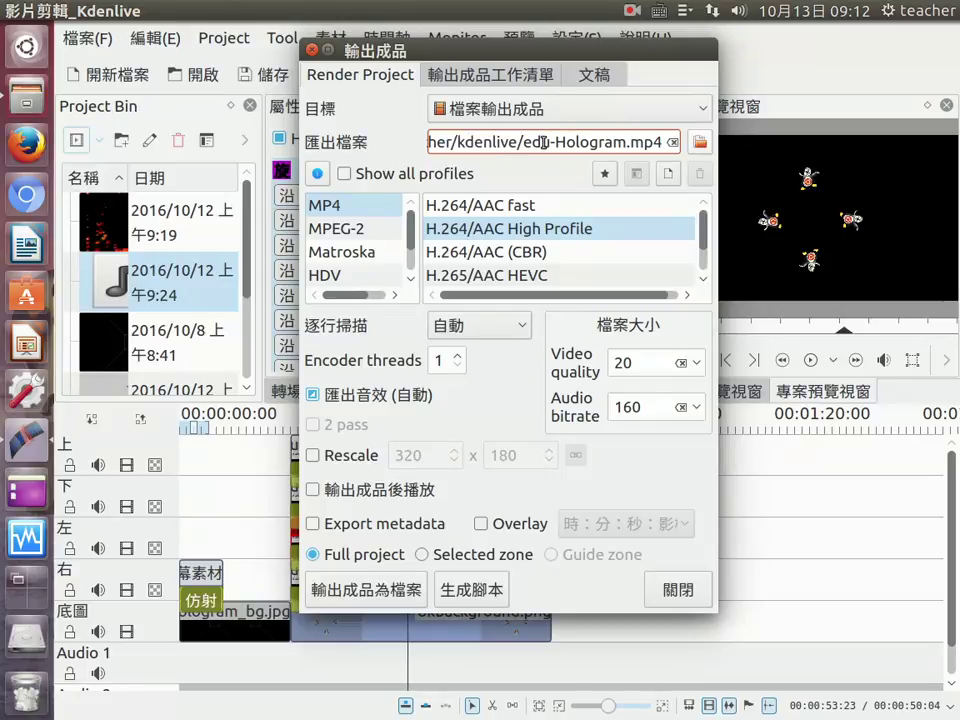
left_click_drag(535, 141, 566, 141)
left_click(638, 142)
key("Left")
key("Left")
key("Left")
type("01")
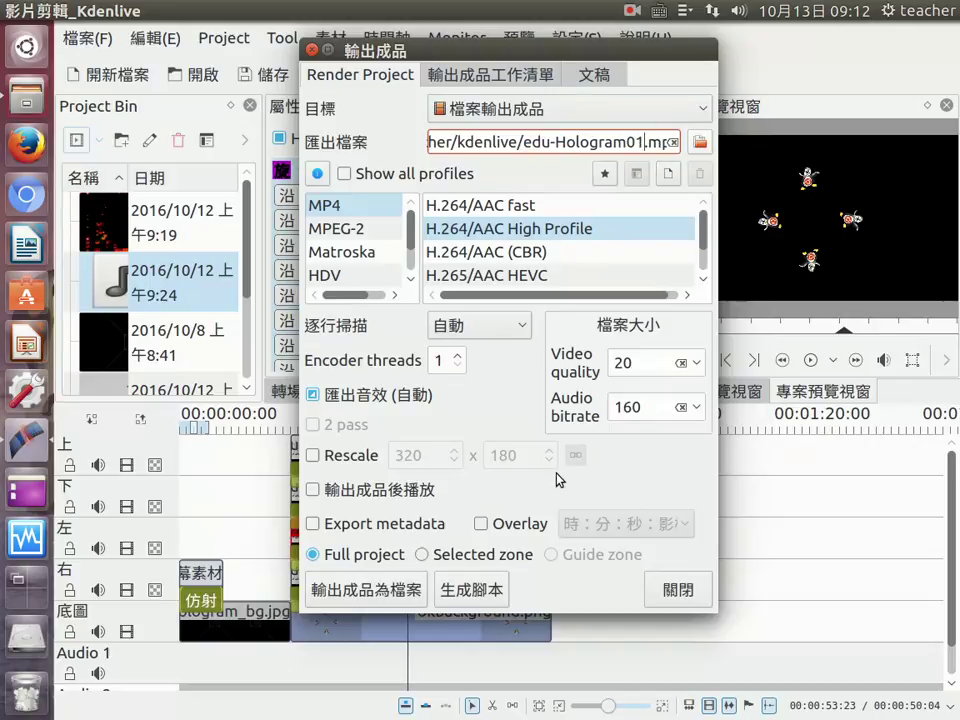
left_click(380, 603)
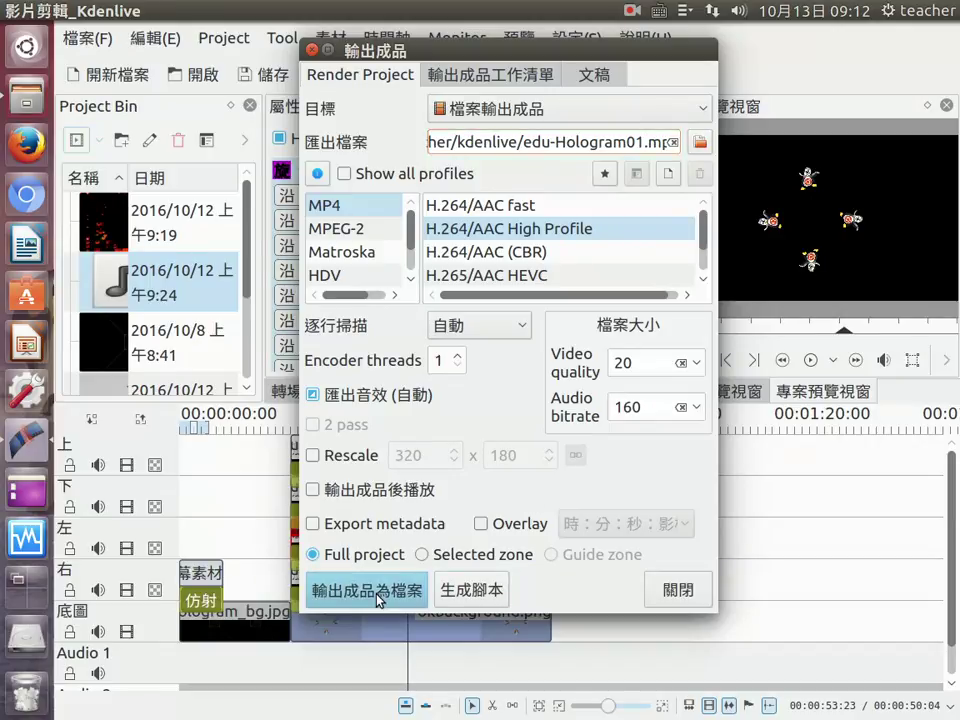